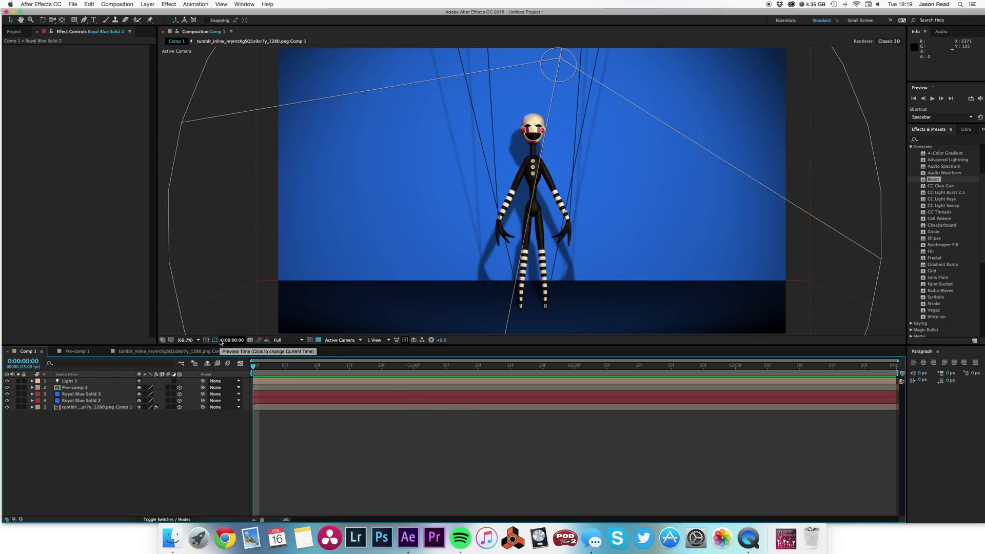
- Preview the finished puppet animation in Comp 1 from the start with the layer controls hidden, and show the controls again
click(266, 367)
drag(266, 368, 241, 367)
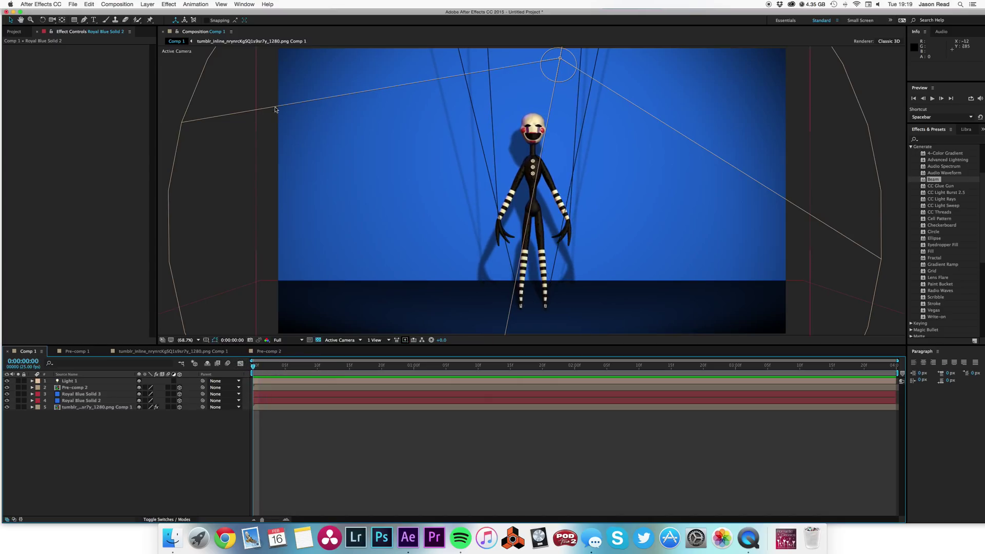
click(216, 345)
click(221, 4)
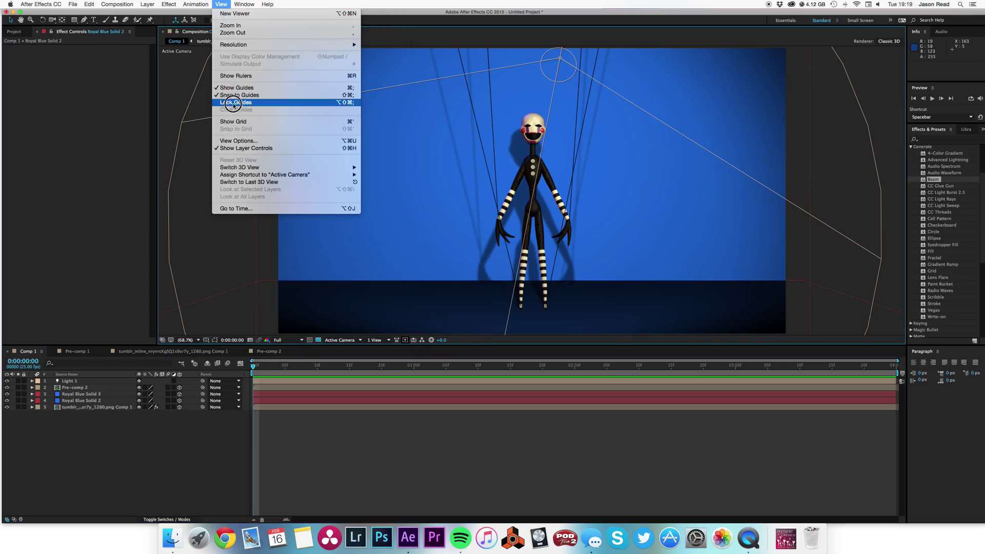
click(234, 148)
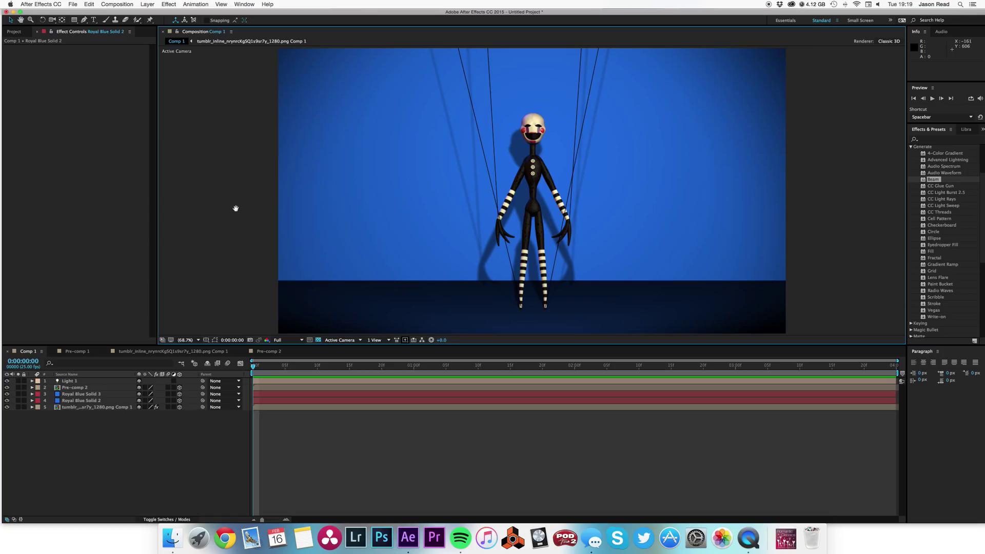
key(space)
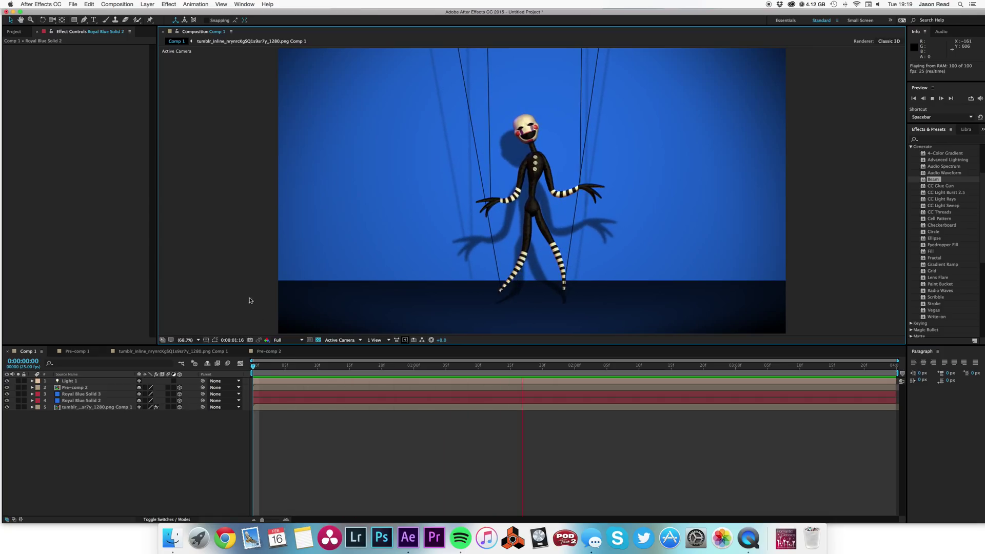
click(245, 367)
key(space)
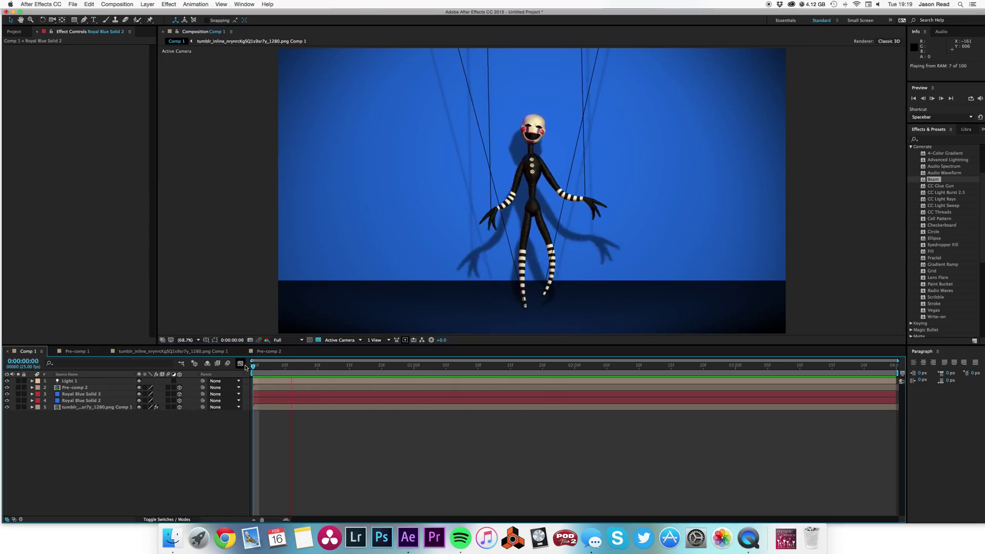
key(space)
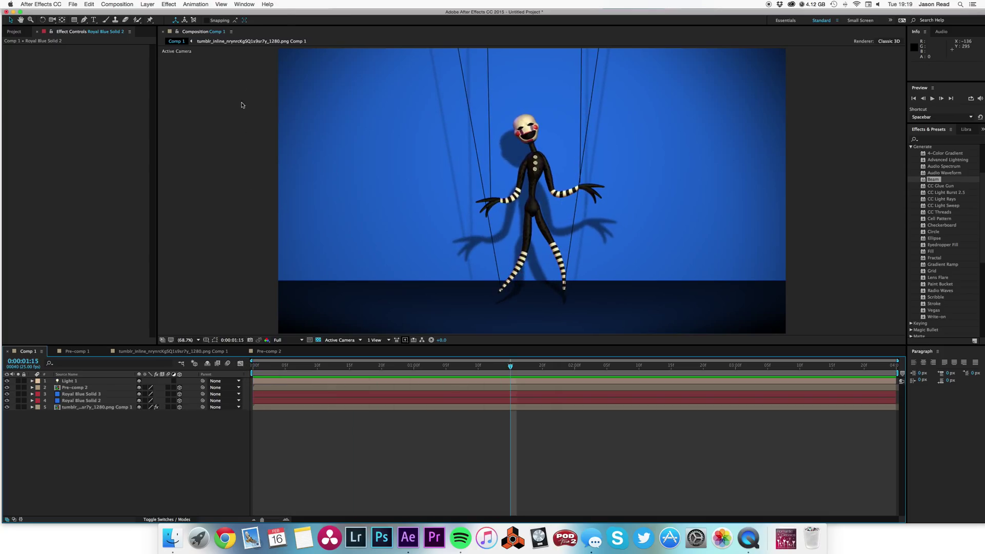
click(201, 3)
click(235, 4)
mouse_move(221, 4)
click(257, 148)
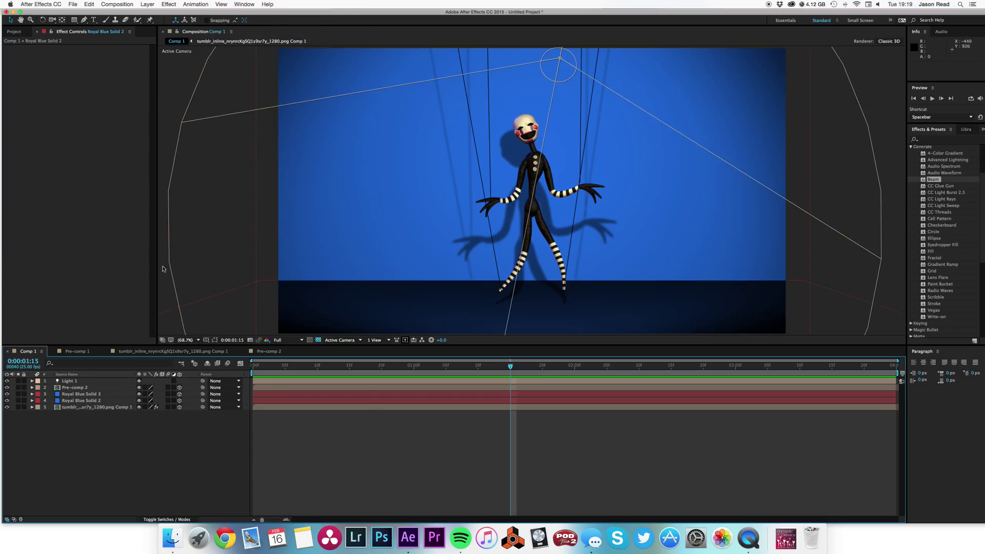
- Create a new 1920 × 1080, 25 fps, 10-second composition named Puppet 2
click(13, 31)
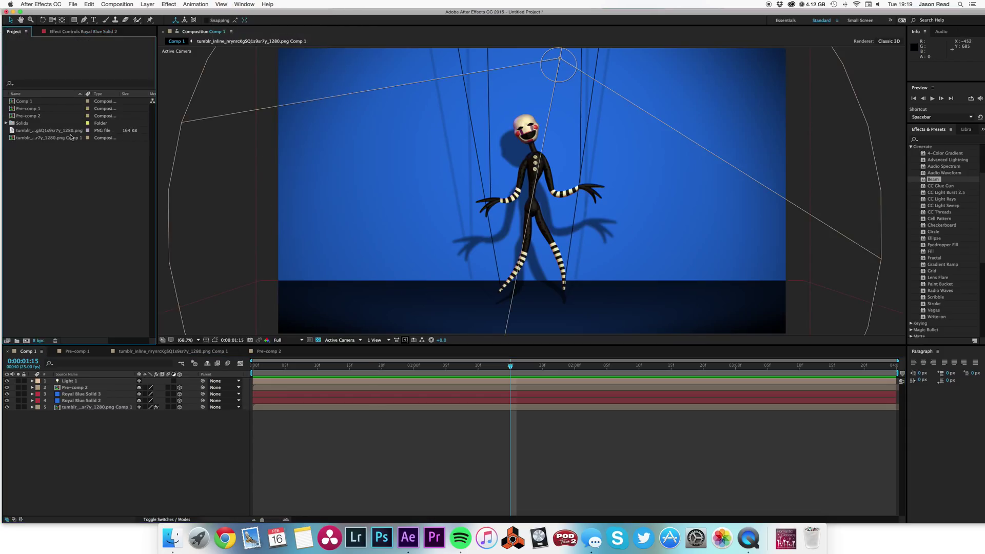
click(117, 4)
click(112, 14)
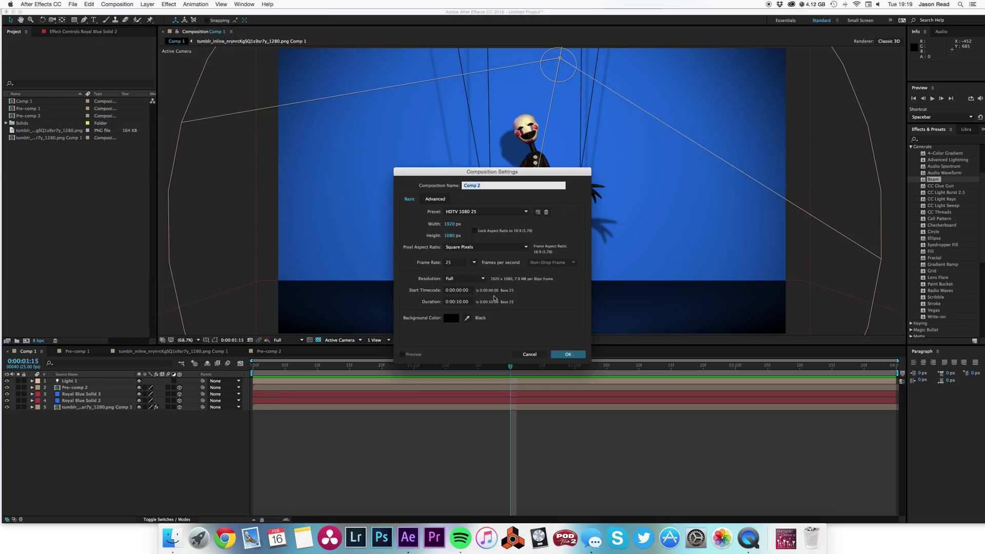
click(568, 354)
text(Puppet 2)
click(568, 355)
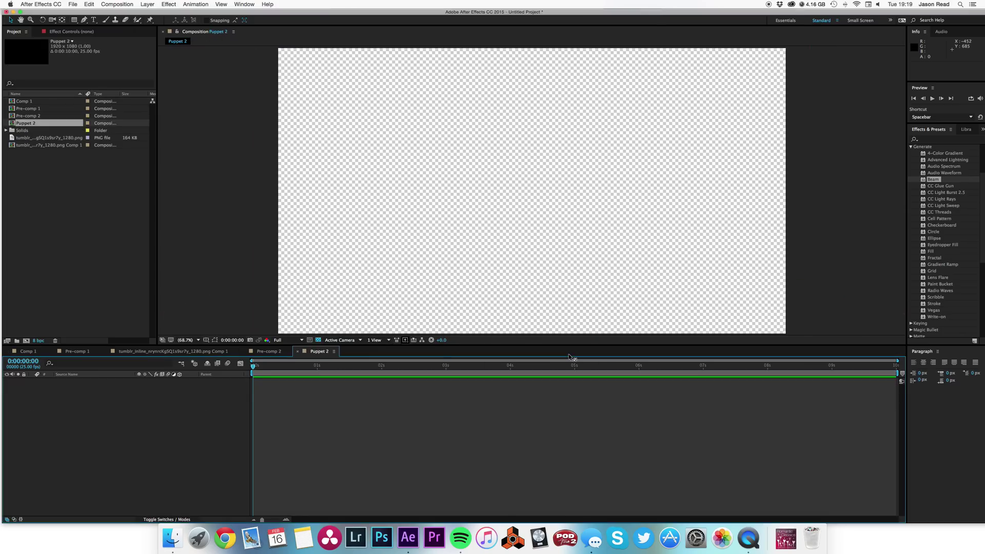
- Add the tumblr puppet PNG footage to the Puppet 2 composition as a layer starting at frame 0
click(94, 269)
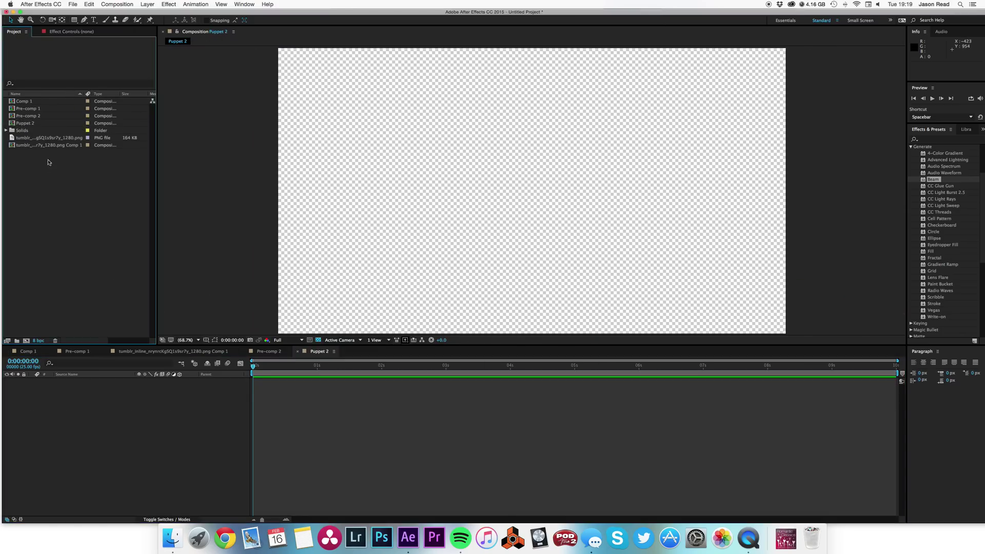
click(49, 138)
drag(12, 138, 230, 410)
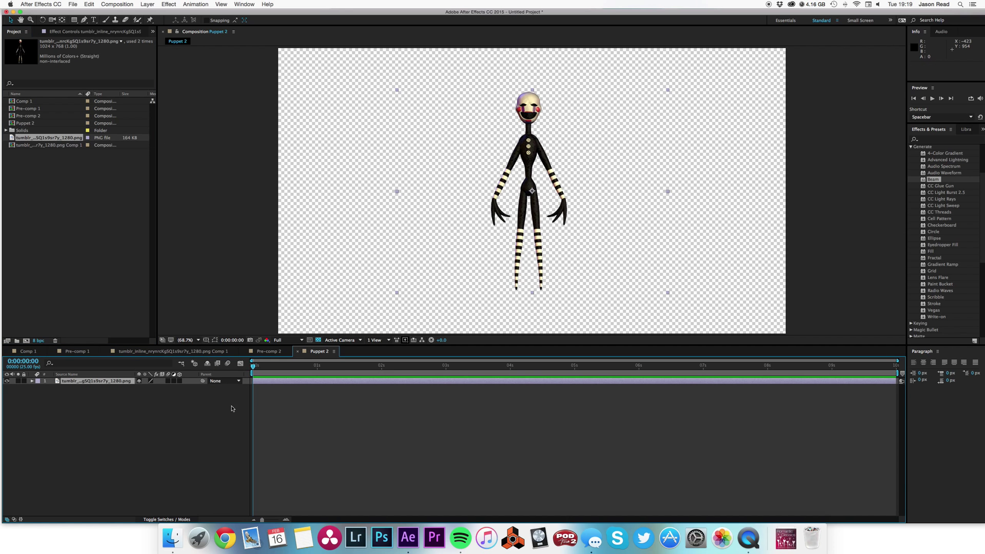
click(537, 220)
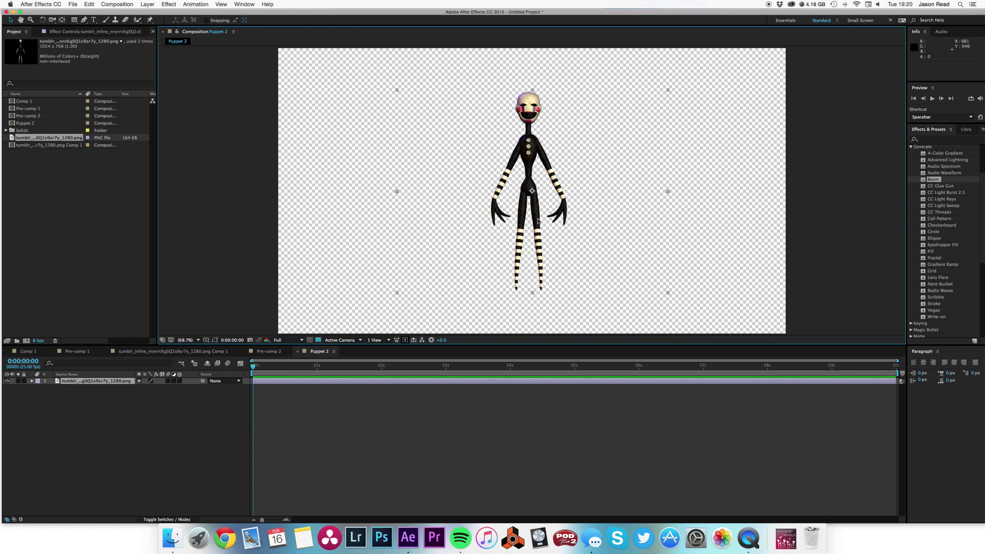
drag(485, 380, 251, 365)
click(463, 380)
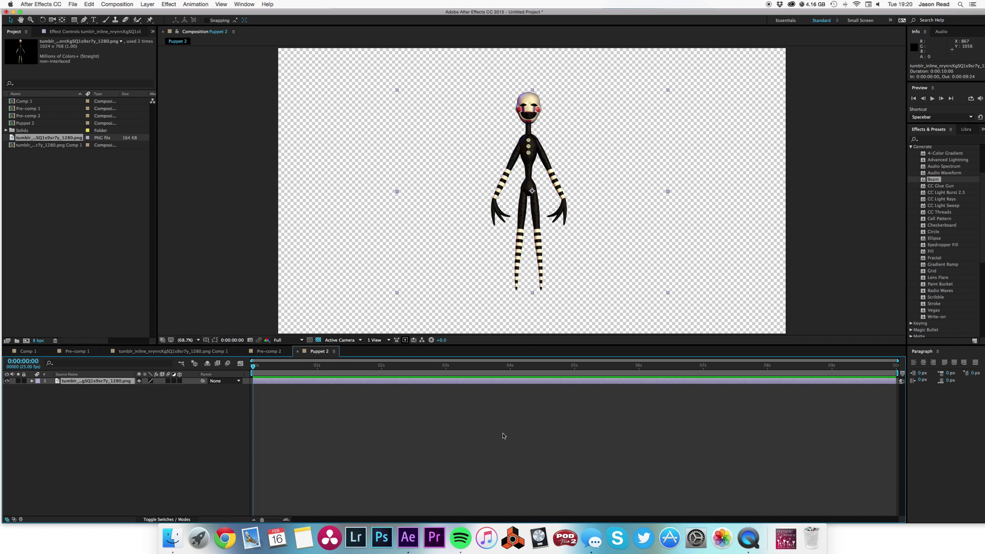
- Pre-compose the puppet image layer as Puppet Man, moving all attributes into the new composition
click(488, 425)
click(413, 384)
click(150, 5)
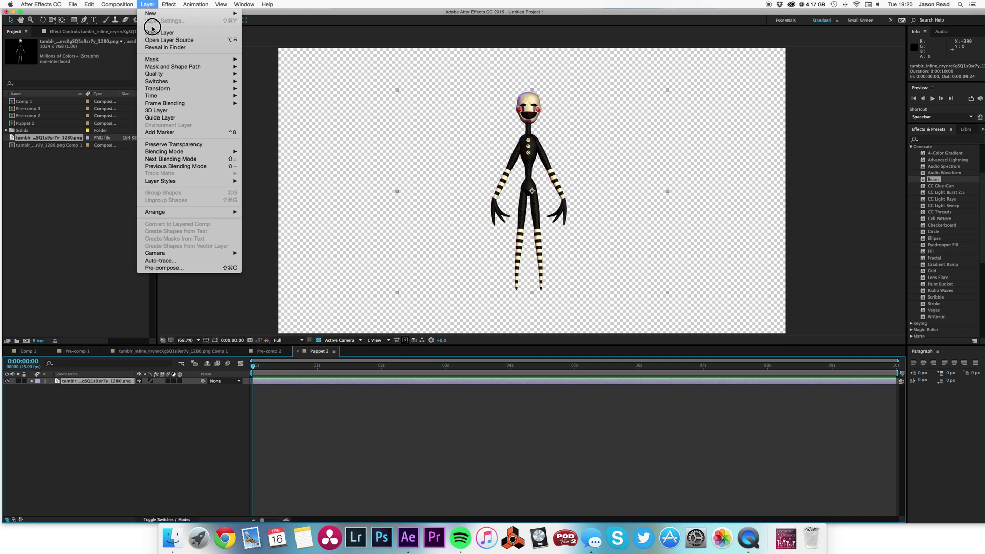
click(179, 268)
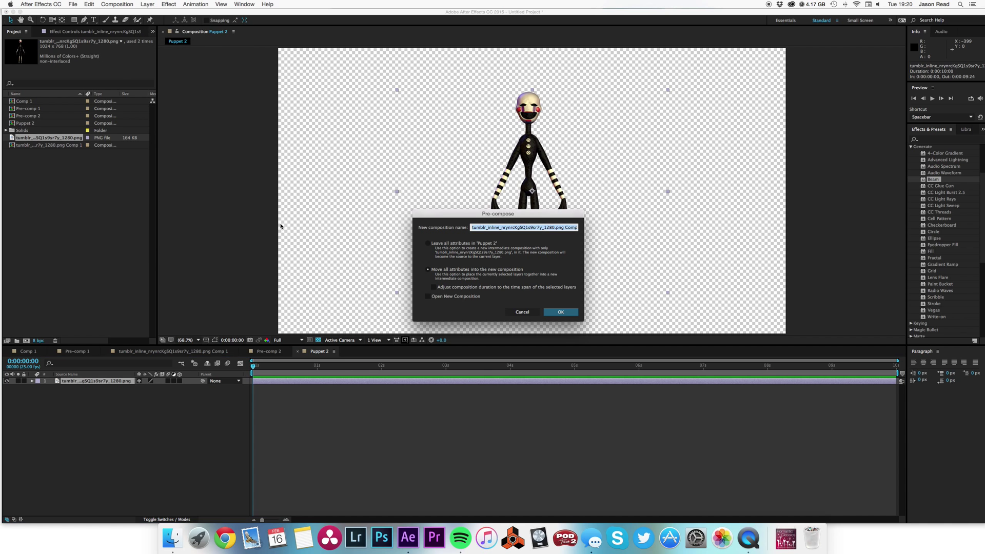
text(Puppet Man)
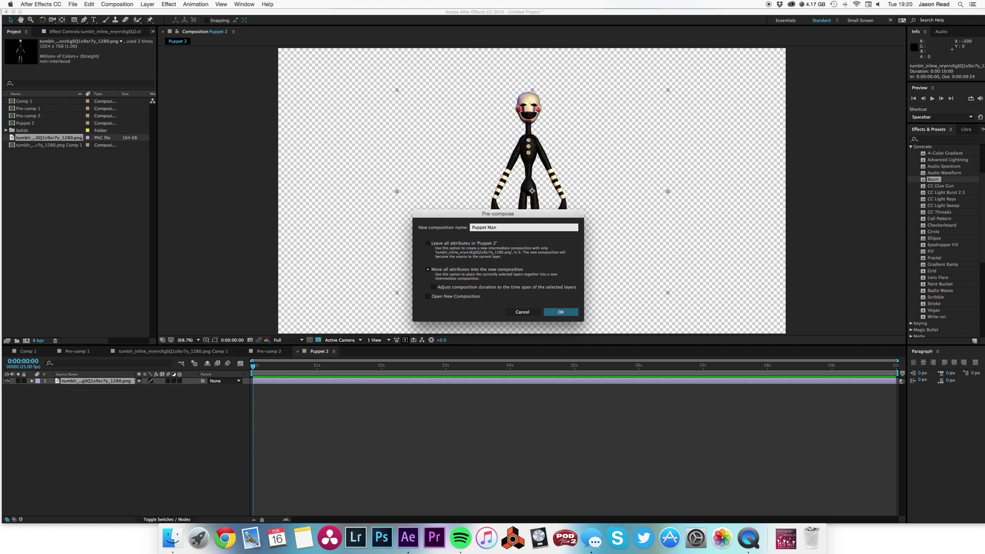
key(Return)
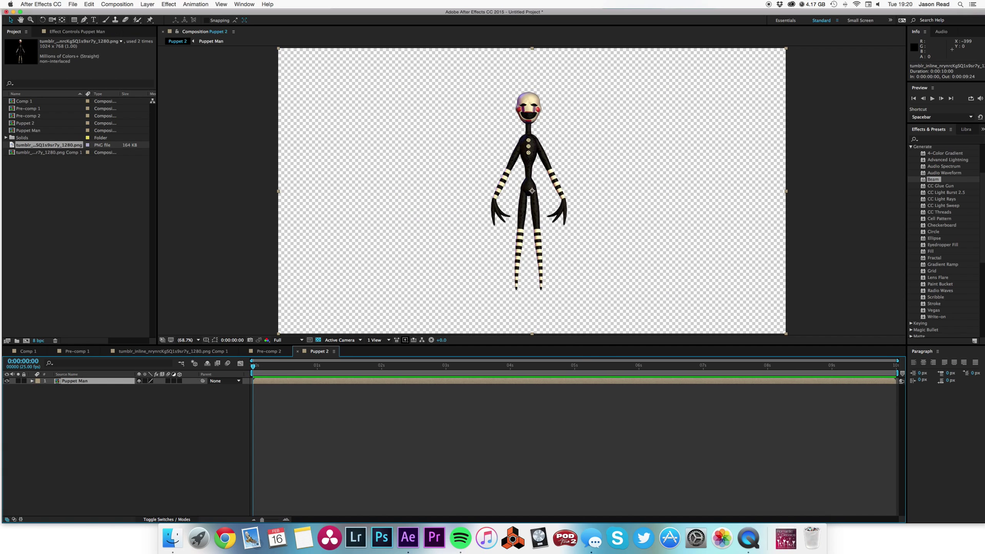
- With the Puppet Pin tool, place pins on the figure's head, neck, both elbows and both hands
click(151, 20)
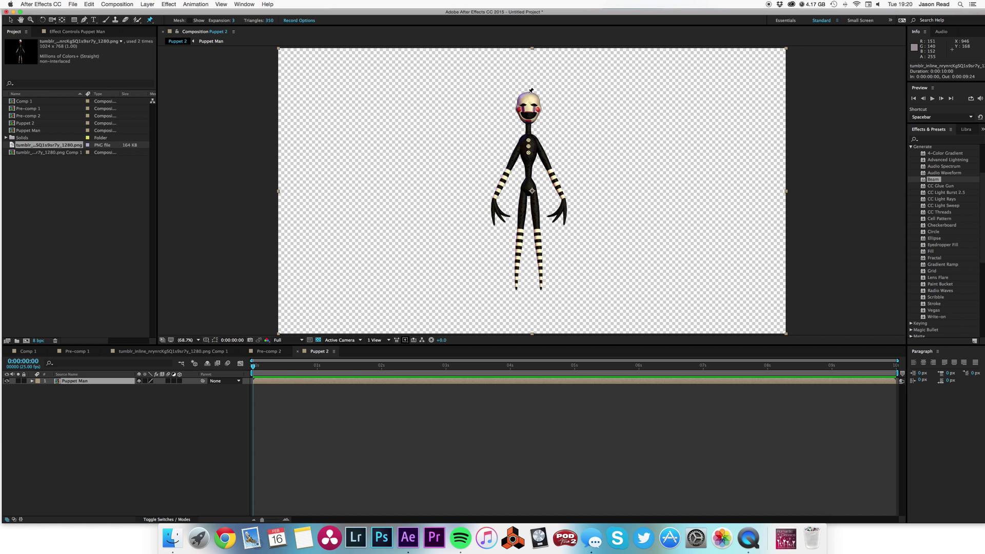
click(530, 92)
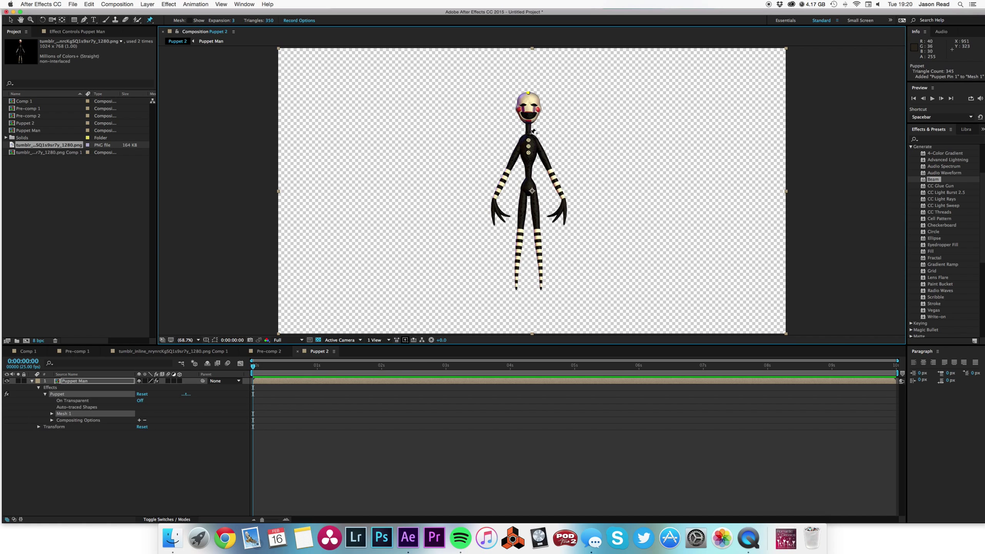
click(529, 133)
click(549, 169)
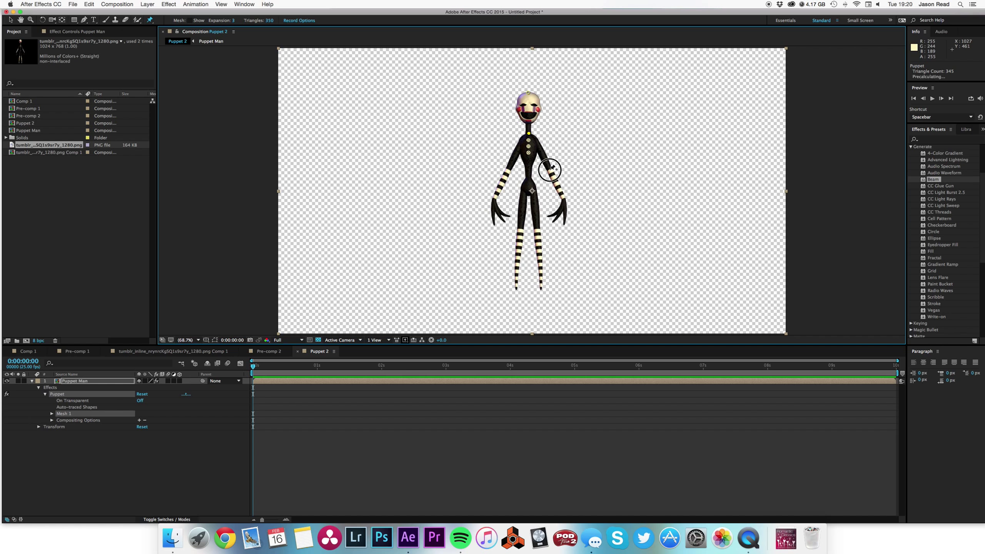
click(509, 170)
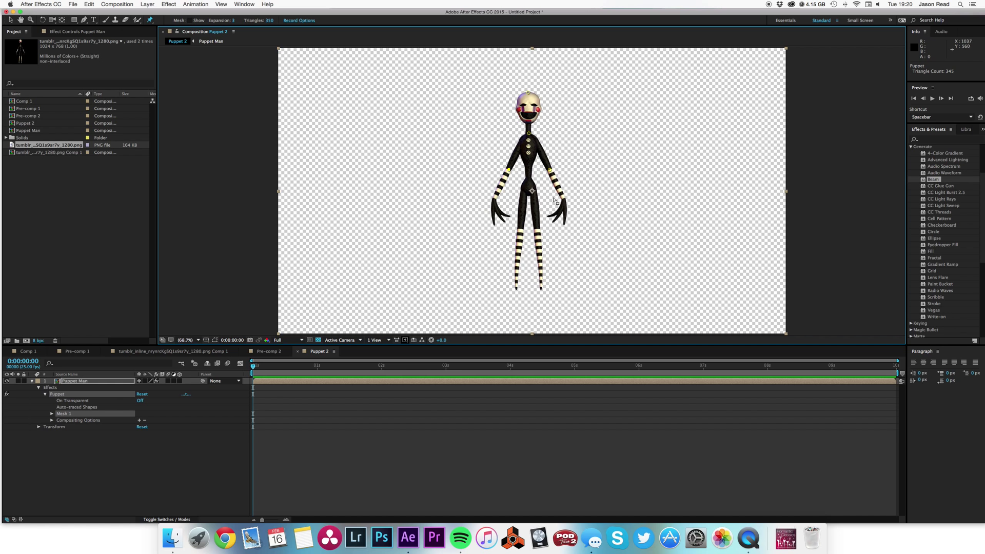
click(564, 205)
click(494, 205)
- Add puppet pins at both knees, both feet and the waist, and reveal the layer's keyframed pin positions
click(537, 227)
click(520, 226)
click(541, 287)
click(517, 287)
click(527, 179)
key(u)
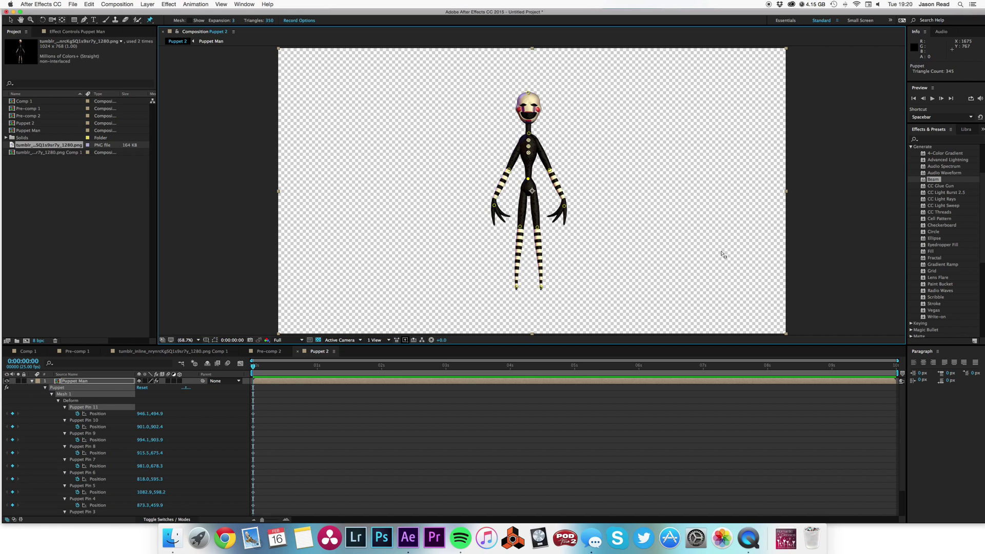
- At 0:00:00:16, pose the puppet's upper body by raising both hands outward, adjusting the elbows and tilting the head
drag(270, 369, 293, 375)
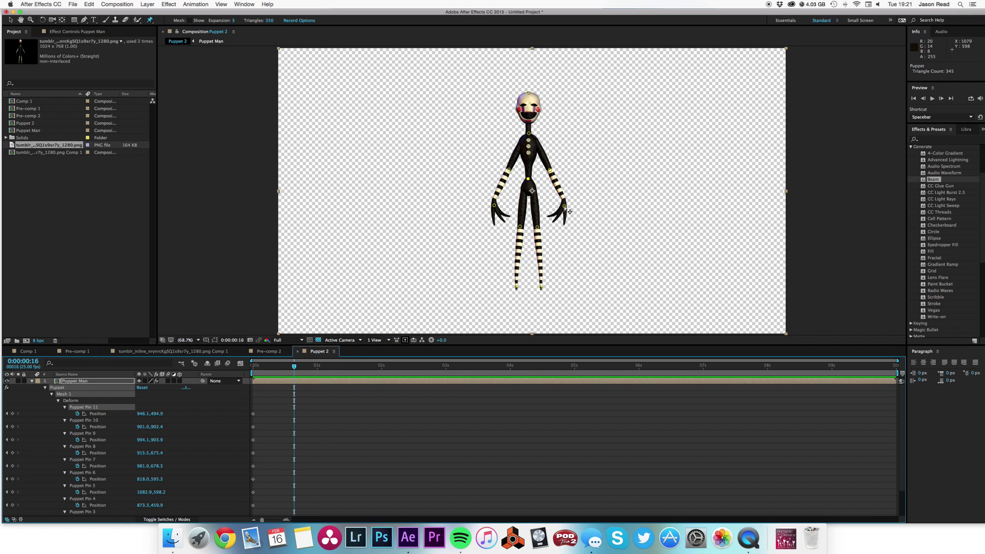
drag(564, 206, 549, 174)
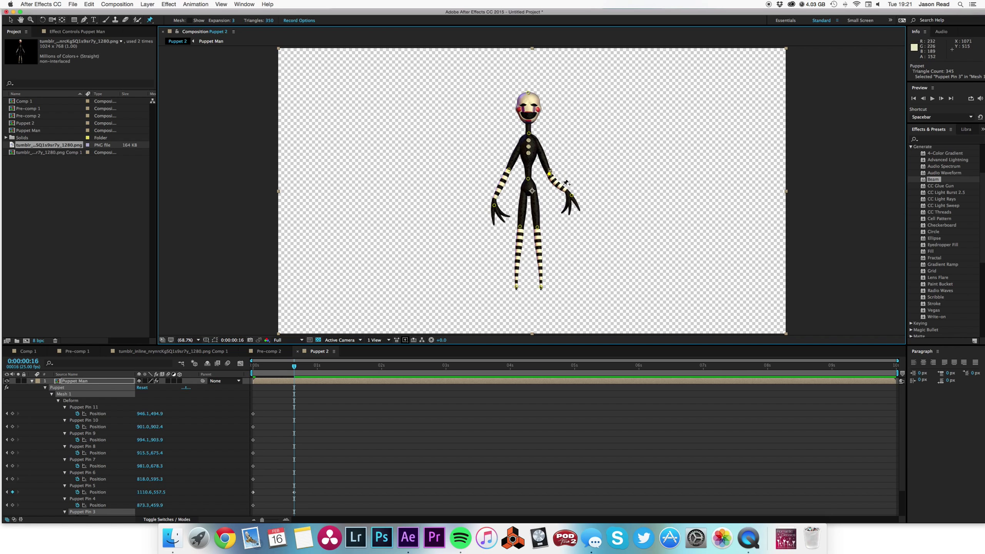
drag(528, 93, 536, 92)
drag(509, 169, 511, 168)
drag(500, 201, 476, 187)
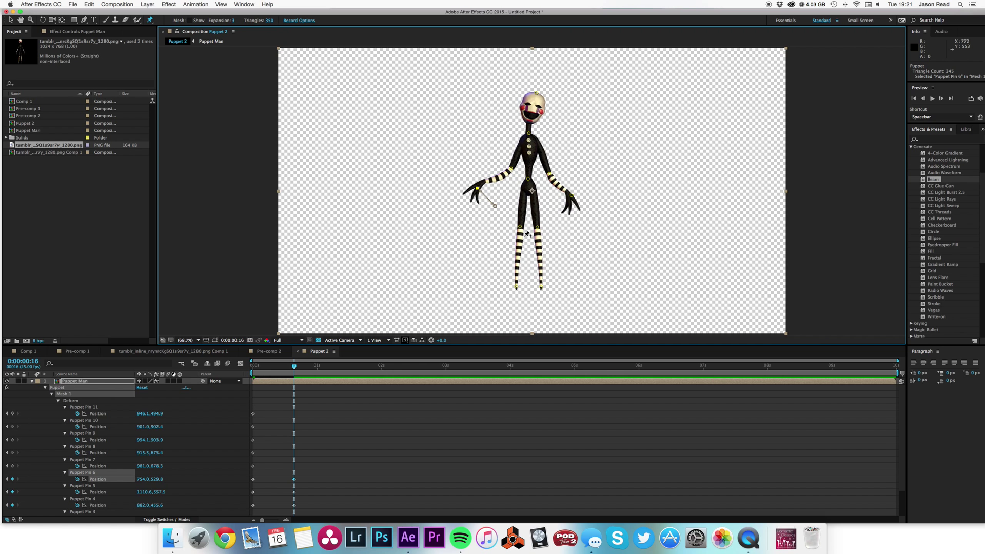
- At 0:00:00:16, pose the lower body by shifting the knee and foot pins, and nudge the waist and neck pins slightly
drag(520, 226, 506, 222)
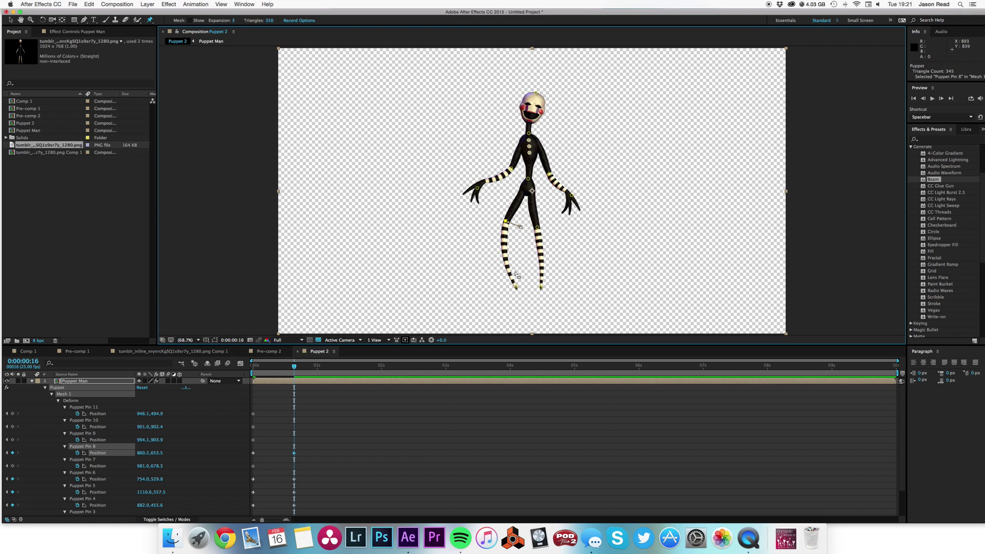
drag(516, 287, 514, 282)
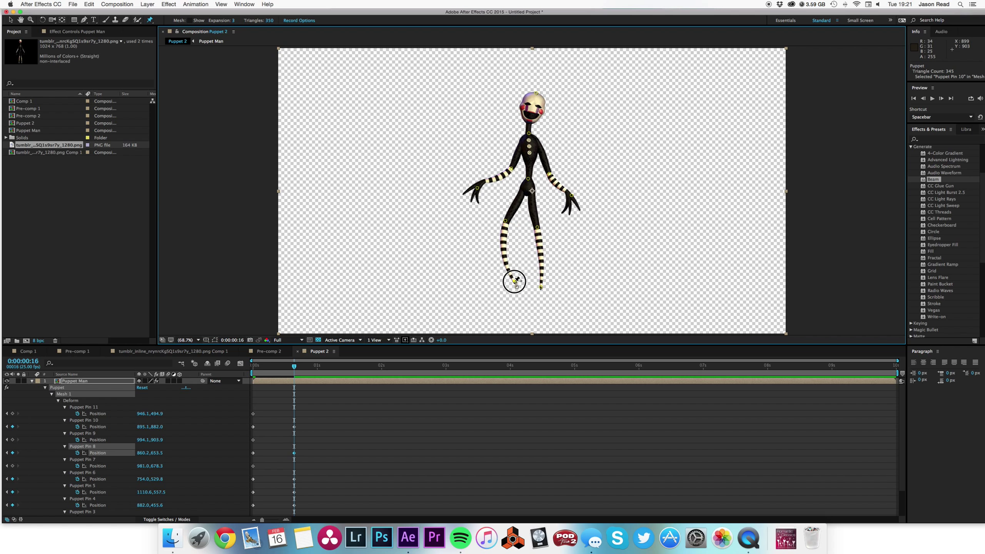
click(537, 226)
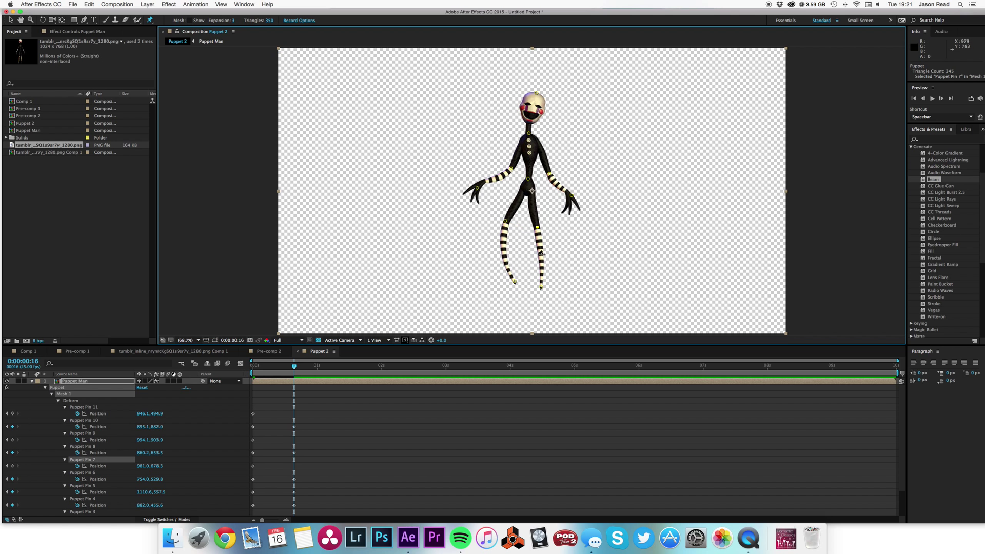
drag(543, 289, 553, 271)
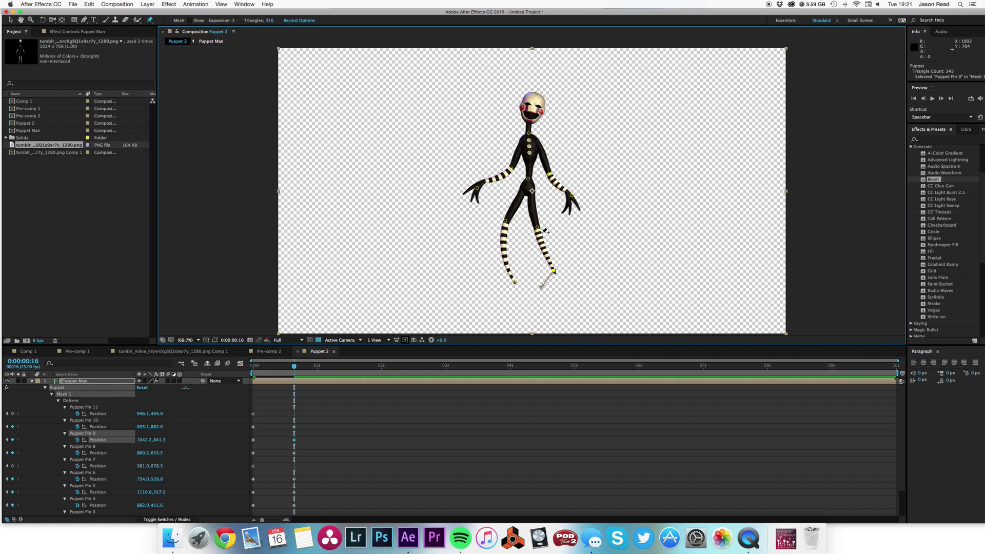
mouse_move(538, 229)
mouse_down()
mouse_move(531, 222)
mouse_move(533, 232)
mouse_up()
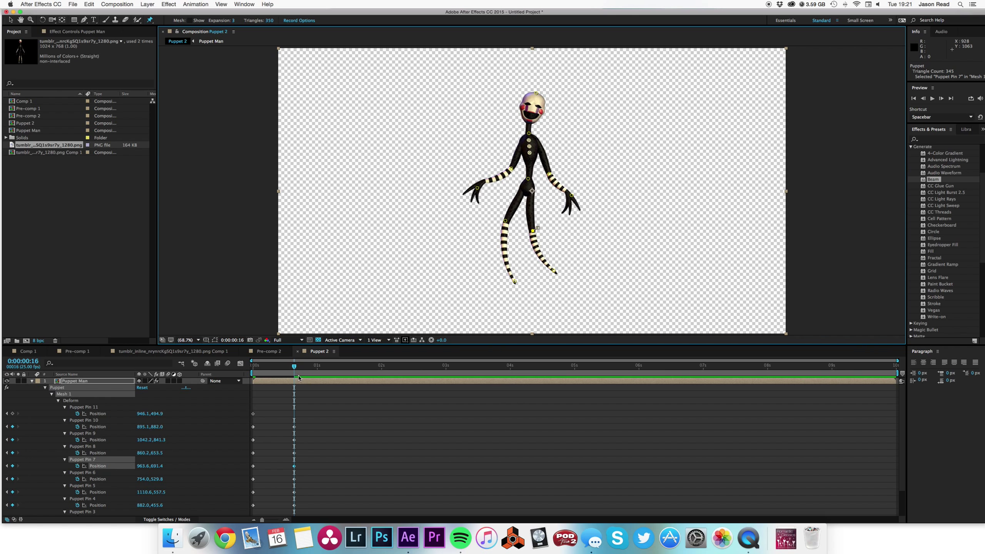
drag(528, 179, 532, 181)
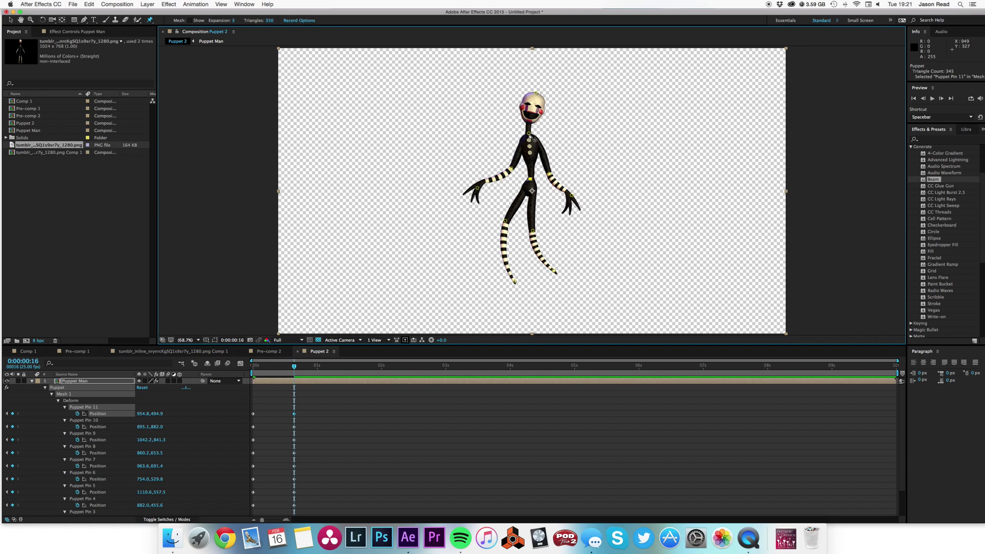
drag(531, 137, 528, 133)
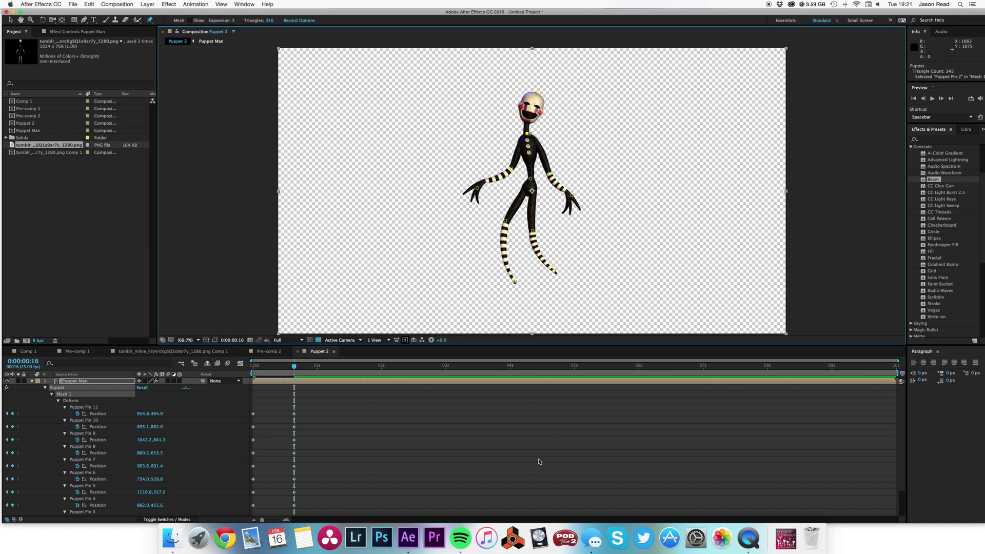
- Add position keyframes for all the puppet pins at 0:00:01:08 to hold the current pose, and play the animation from the start
drag(294, 366, 337, 368)
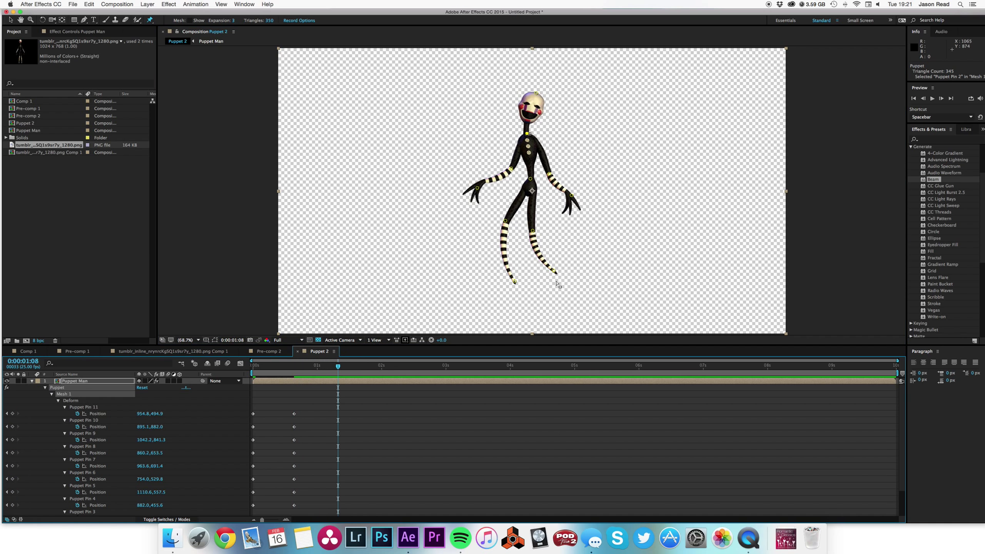
scroll(333, 425, down, 2)
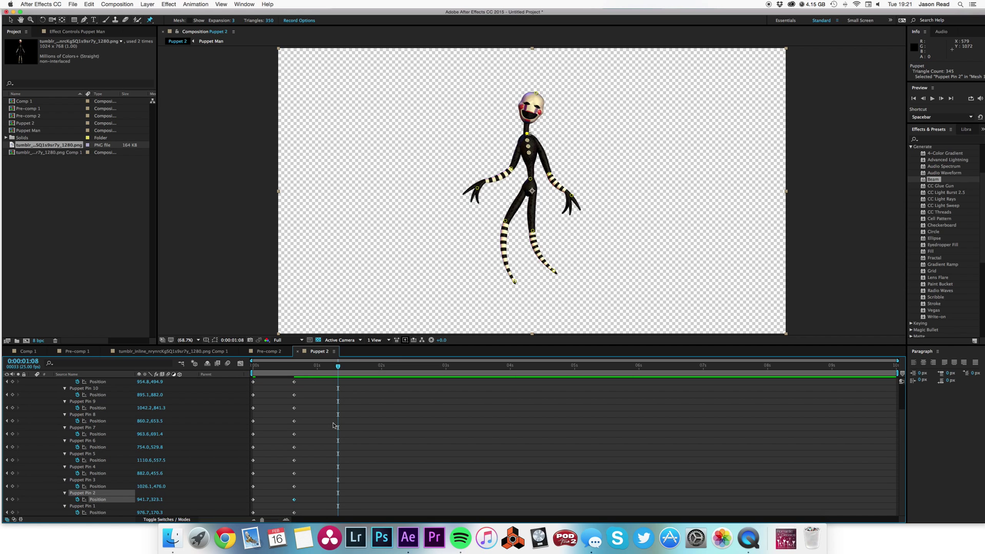
scroll(328, 409, up, 2)
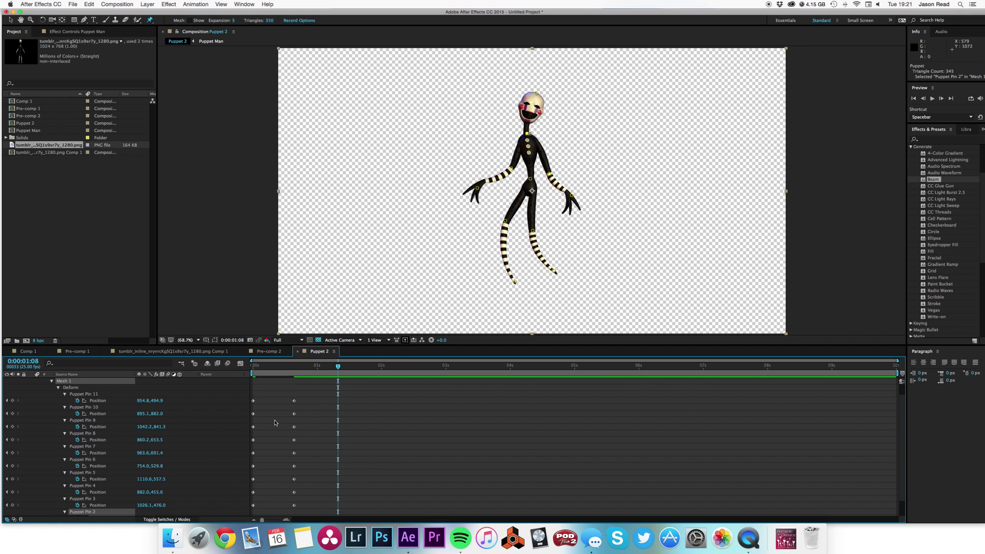
click(88, 396)
scroll(116, 460, down, 2)
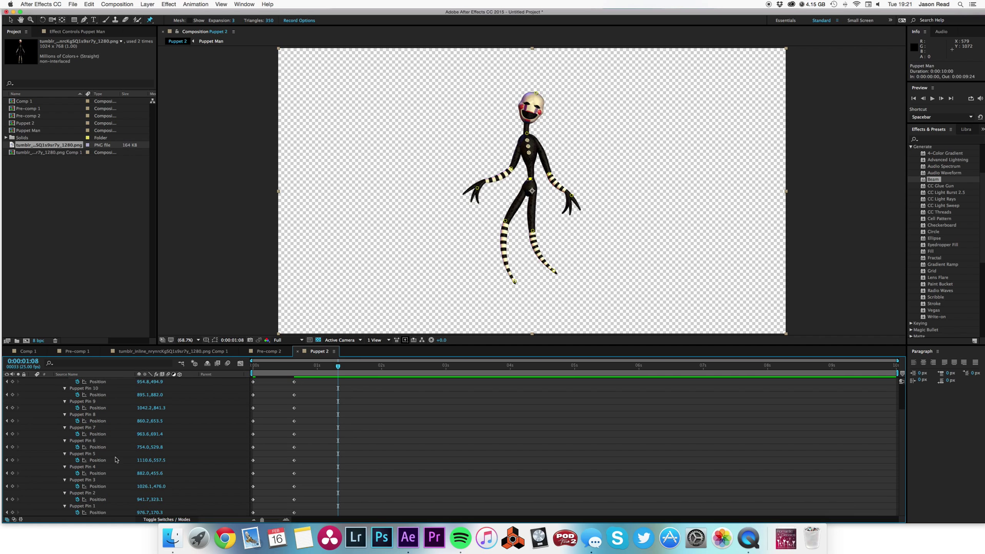
shift+click(92, 504)
click(14, 512)
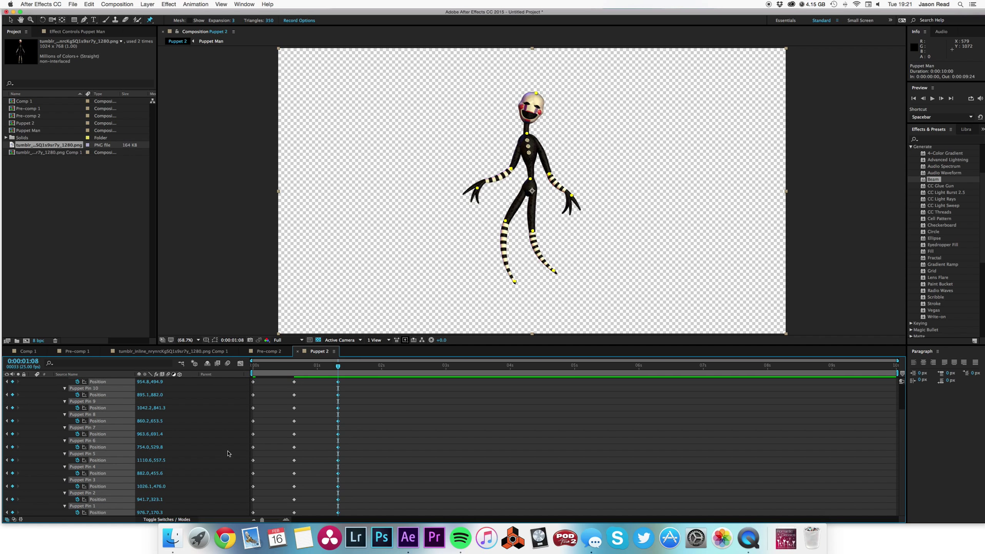
drag(279, 367, 252, 366)
key(space)
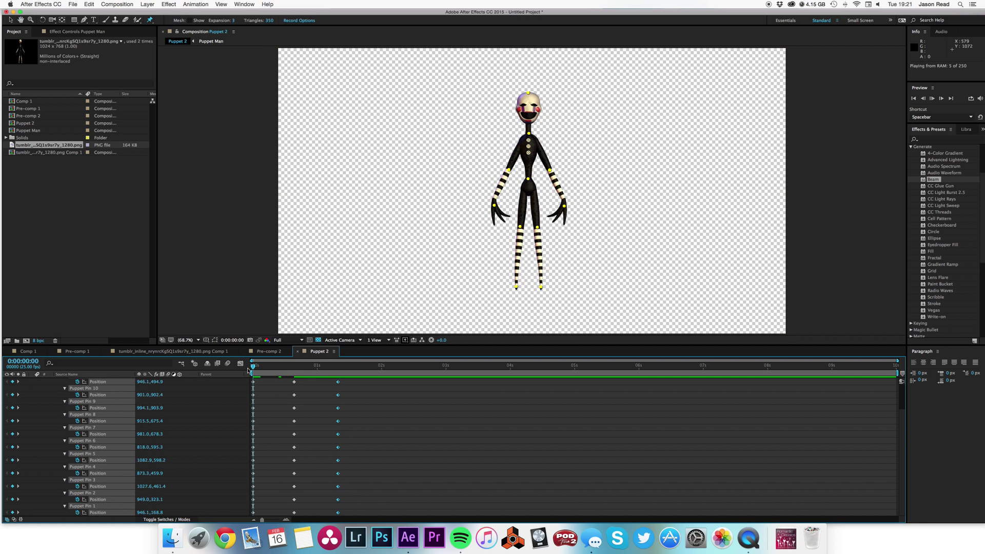
- At 0:00:02:00, pose the puppet's legs by moving both foot pins and both knee pins into a wide-legged stance
drag(252, 368, 382, 369)
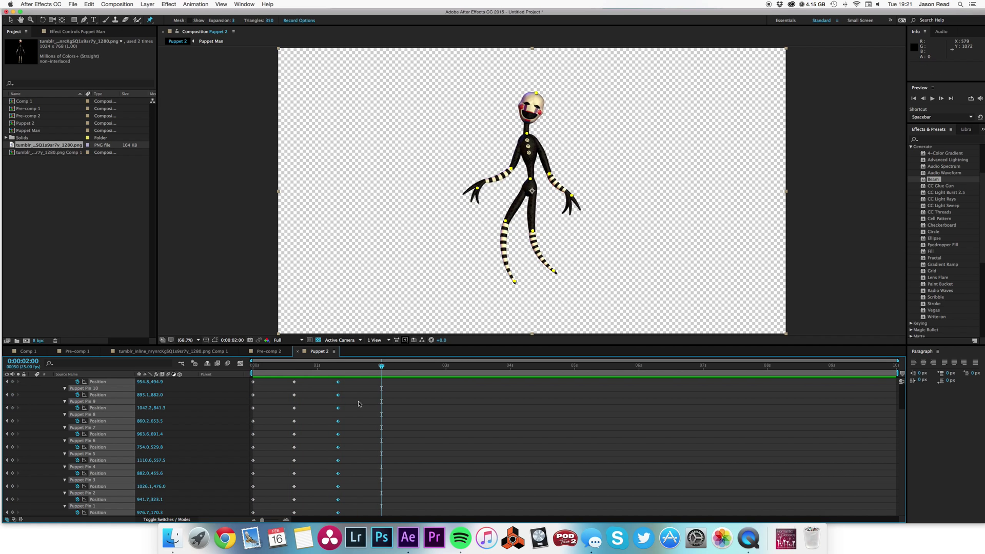
click(414, 436)
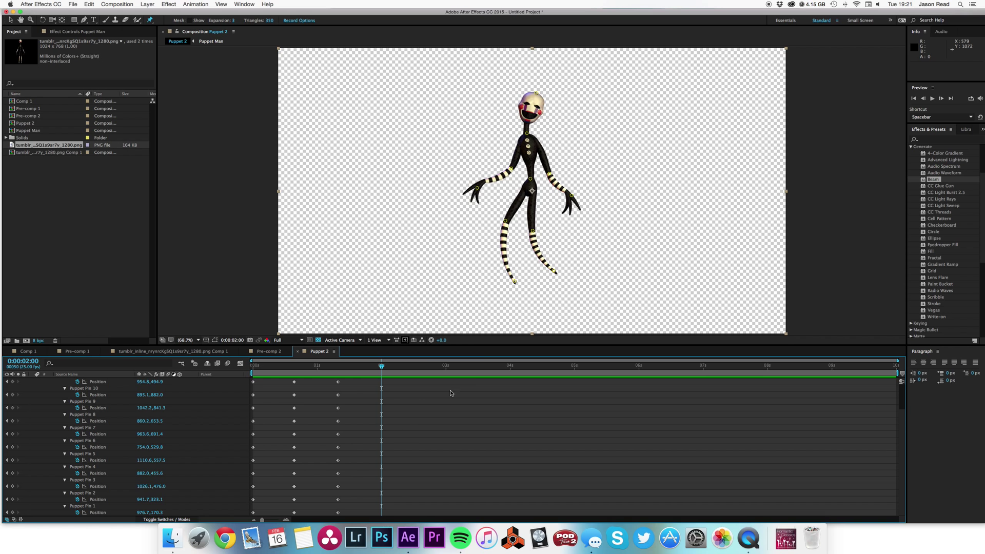
drag(555, 270, 552, 279)
drag(532, 231, 544, 229)
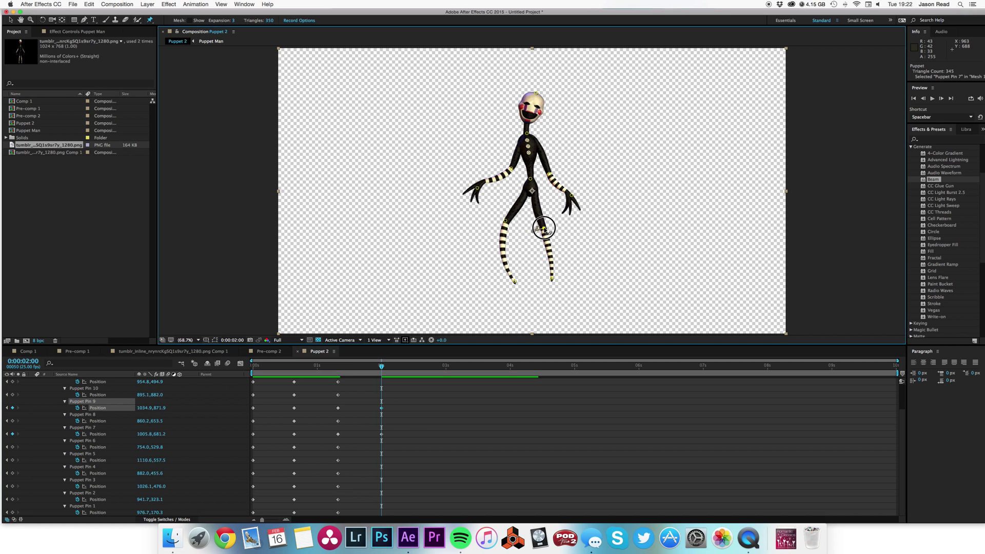
click(514, 281)
drag(515, 282, 485, 277)
drag(505, 222, 518, 229)
- At 0:00:02:00, pose the upper body by raising both hands, adjusting the elbows, tilting the head the opposite way and shifting the neck
drag(478, 187, 514, 173)
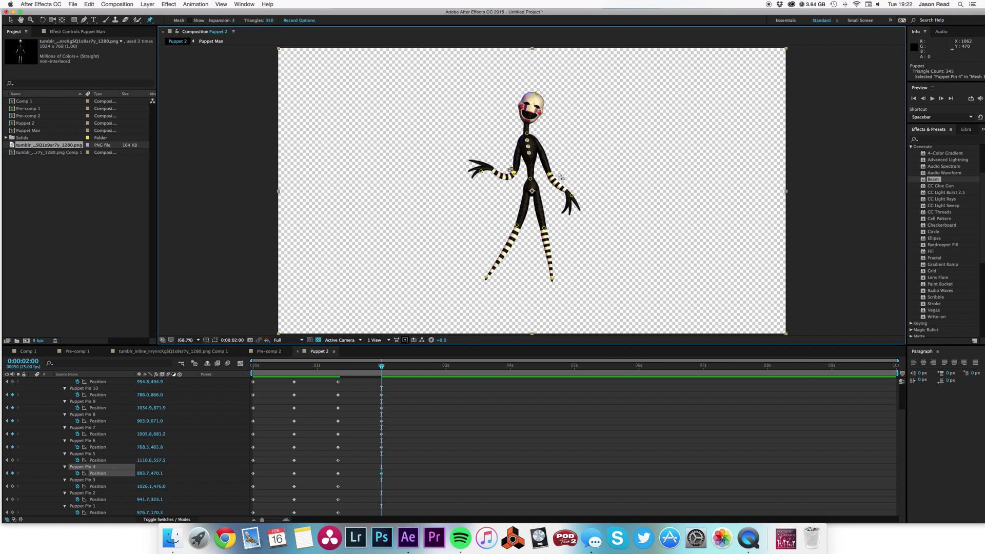
drag(571, 195, 544, 162)
drag(537, 93, 519, 90)
drag(527, 133, 532, 135)
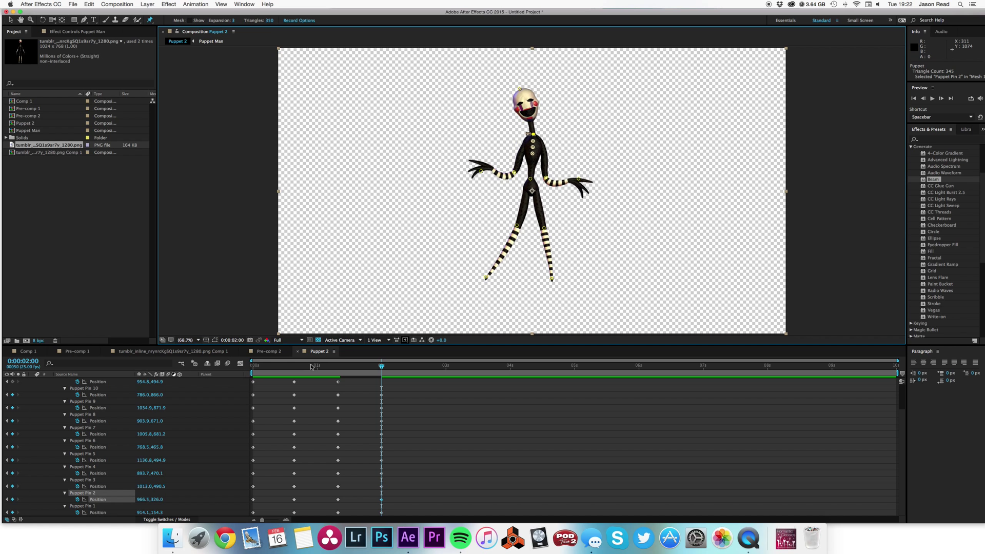
- Play the puppet animation from the start to check all poses, and collapse the Puppet Man layer's properties
click(240, 364)
key(space)
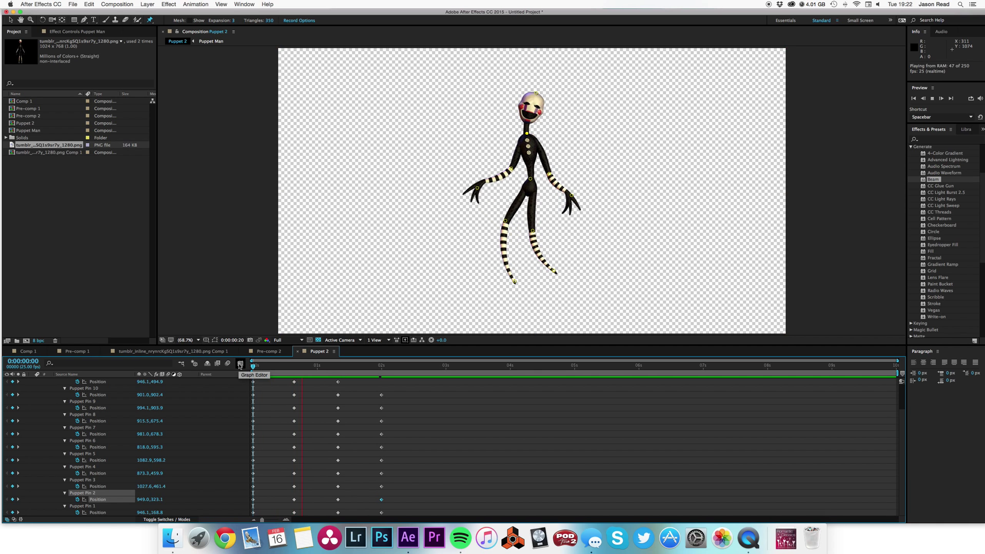
key(space)
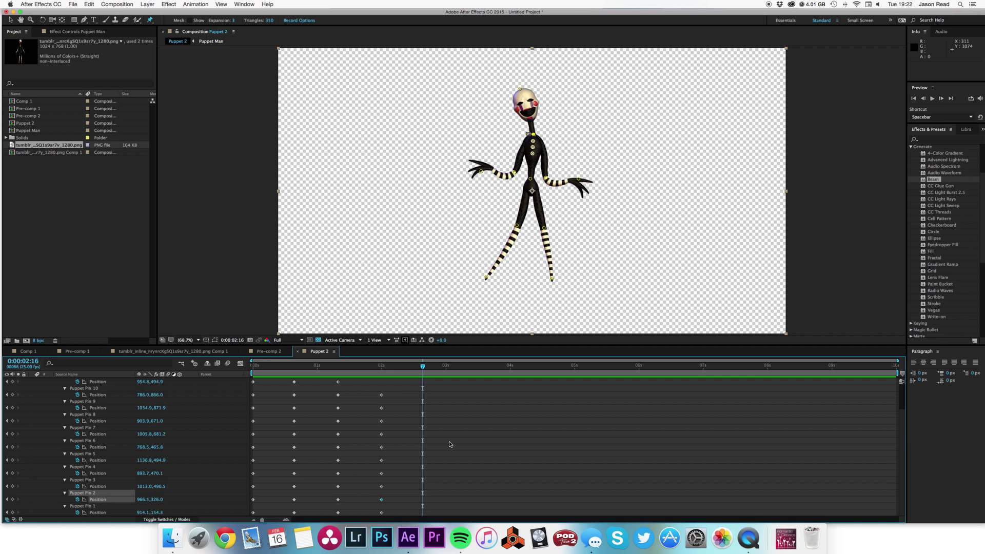
scroll(450, 444, up, 3)
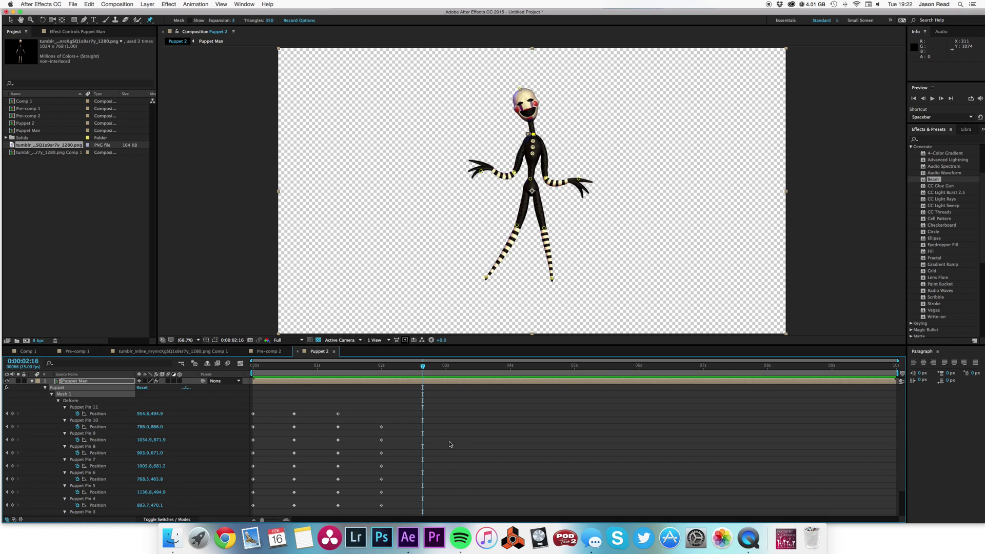
click(32, 381)
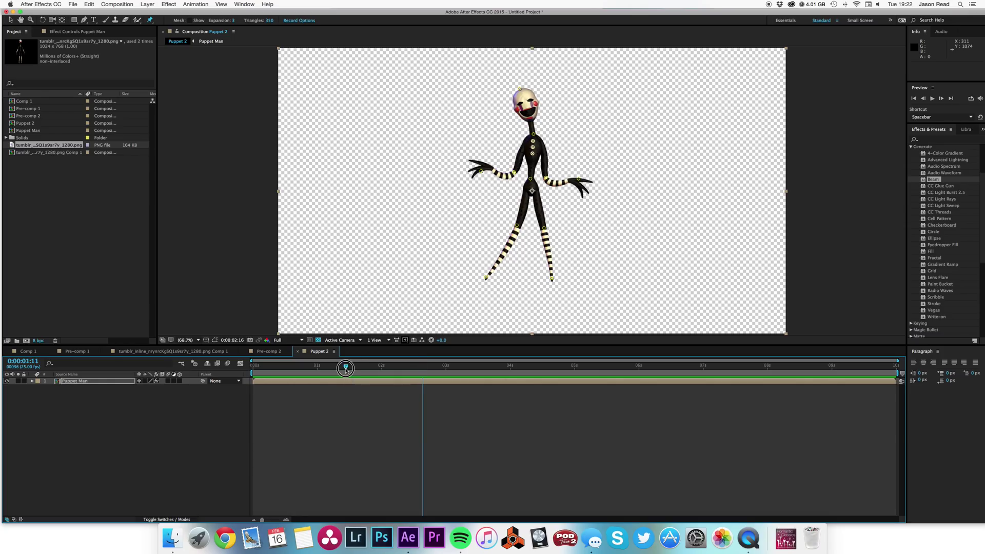
click(346, 365)
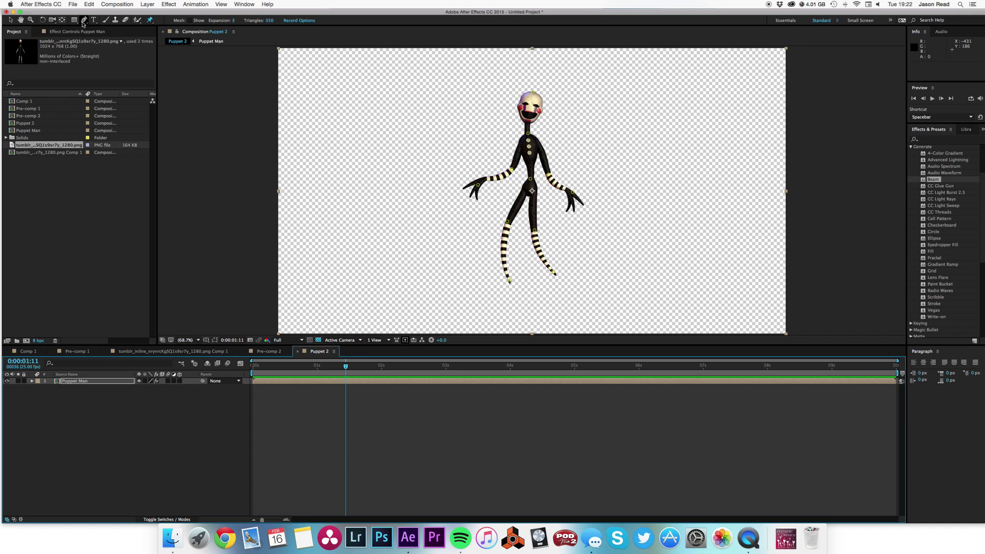
key(g)
click(447, 48)
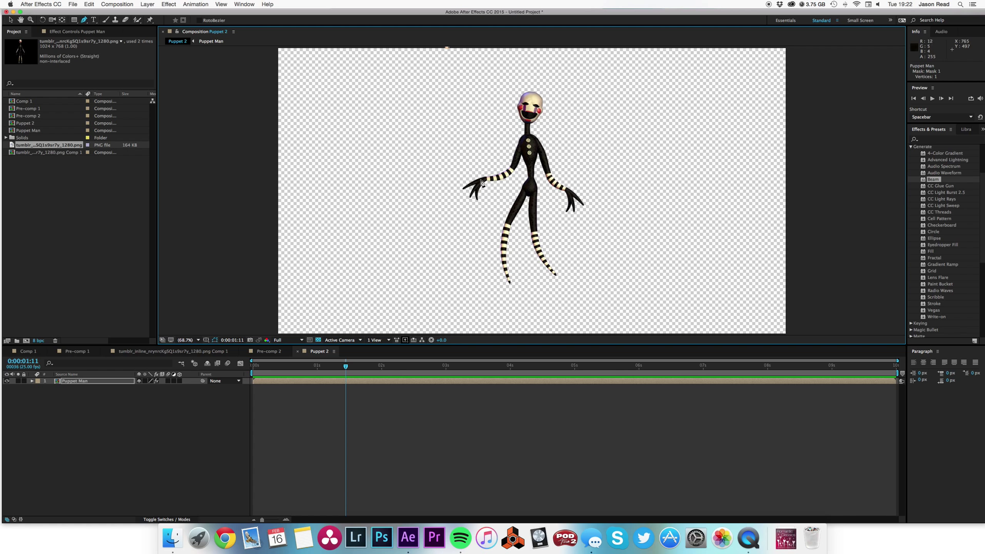
key(super+z)
click(494, 417)
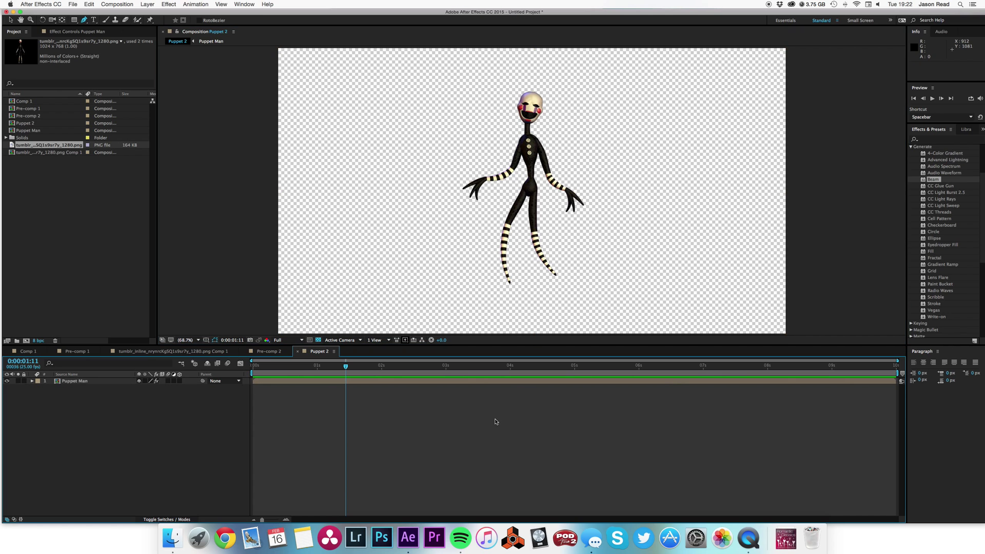
- Create a 1920 x 1080 px royal blue solid layer above the puppet, with the current time at 0:00:00:00
key(Home)
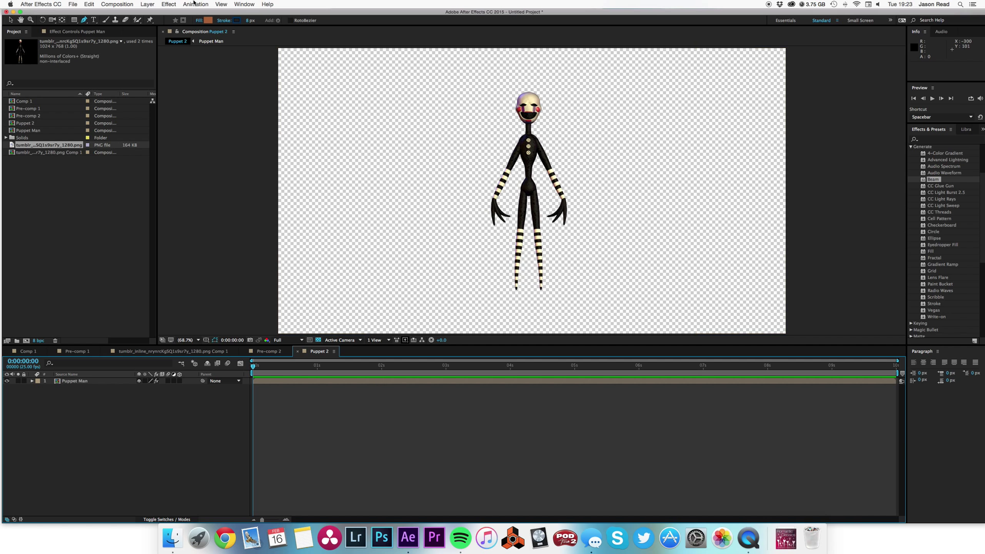
click(148, 4)
mouse_move(159, 14)
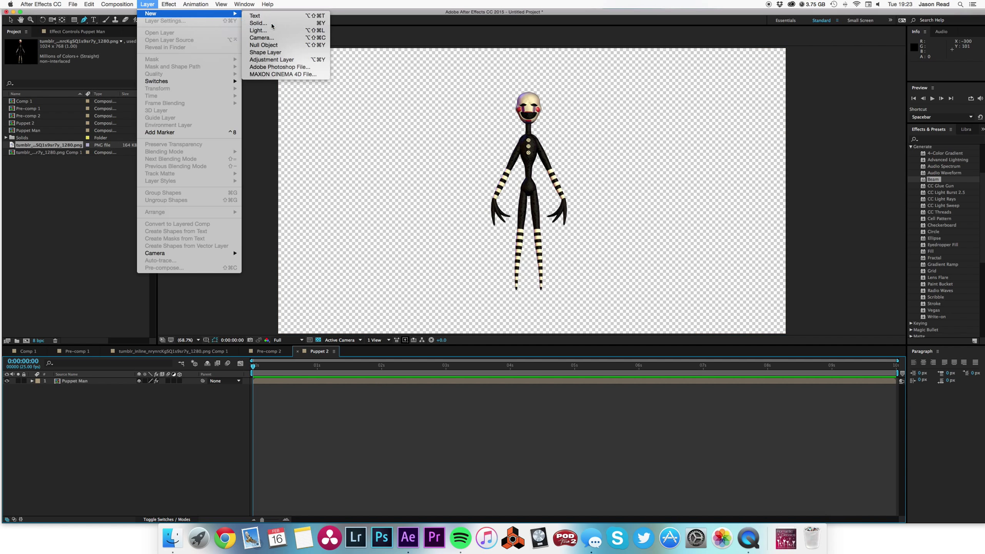
click(269, 22)
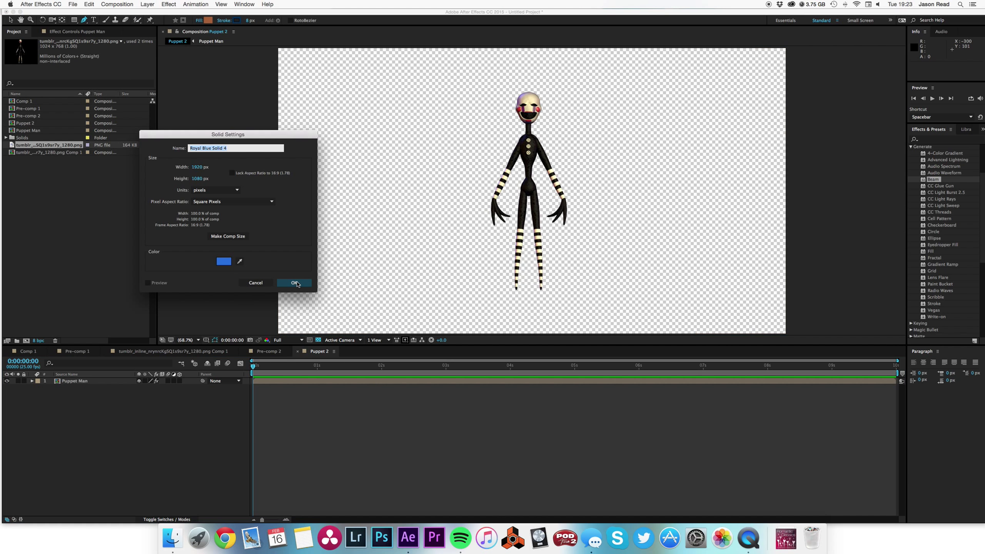
click(296, 283)
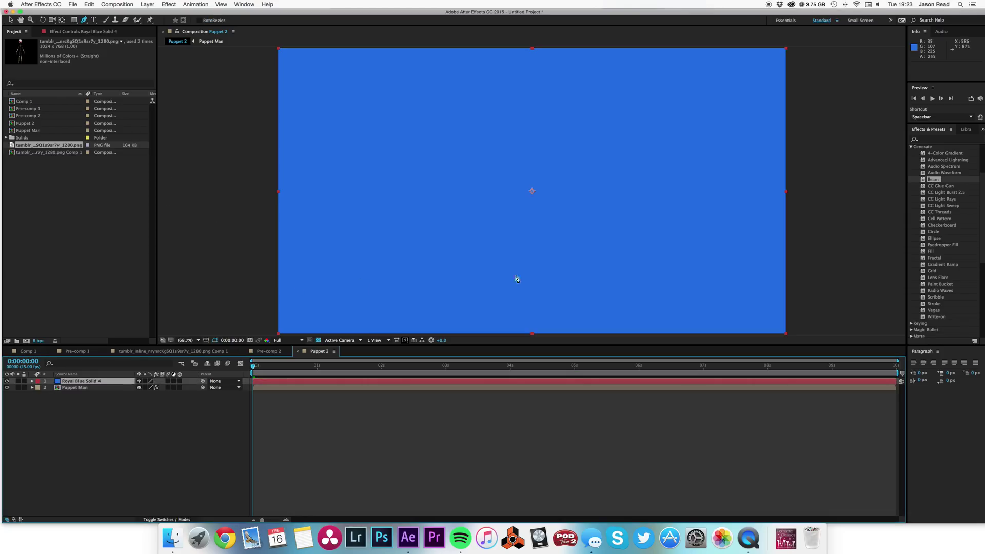
- Apply the Beam effect to the blue solid and set its length to 100%
drag(926, 180, 655, 382)
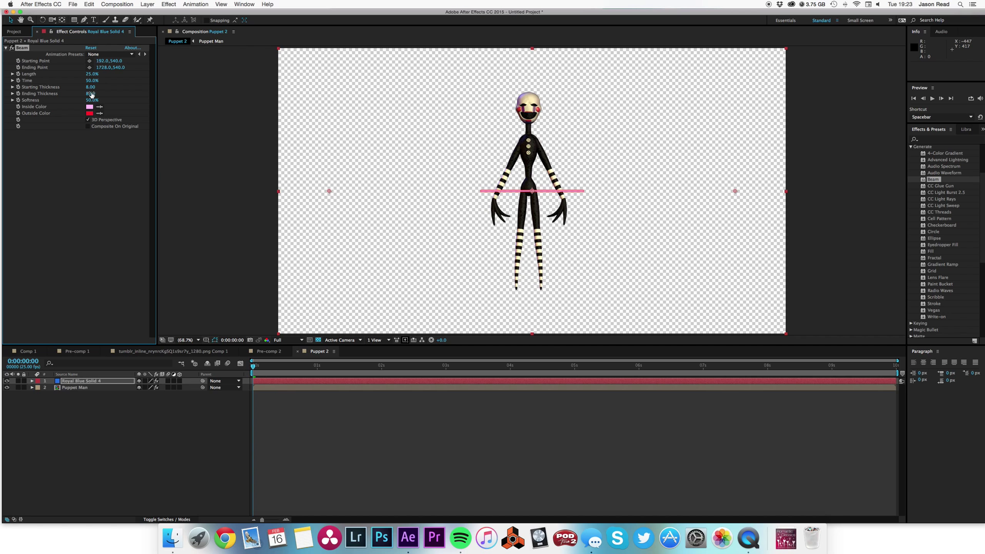
drag(92, 76, 239, 86)
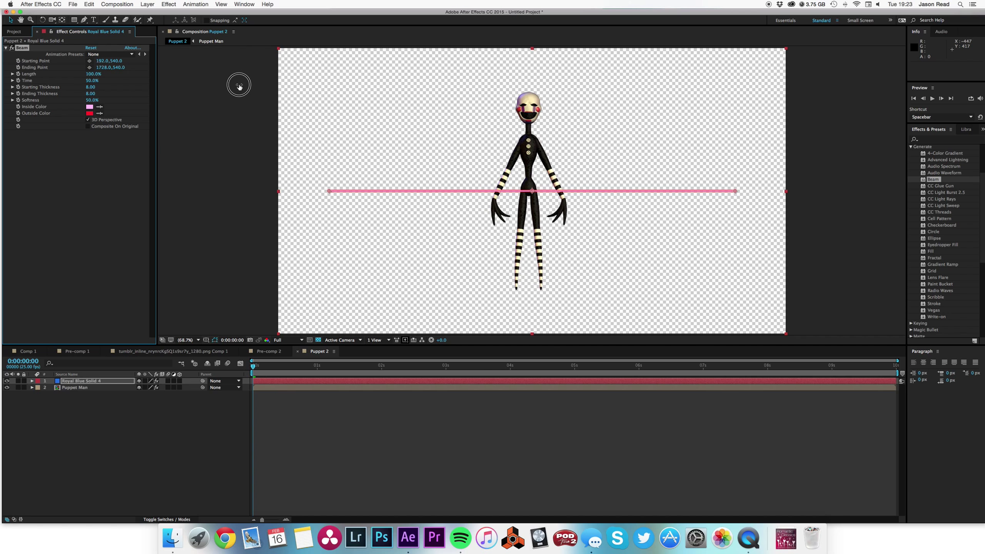
- Change both the inside and outside colors of the beam to black
click(89, 106)
drag(262, 282, 181, 297)
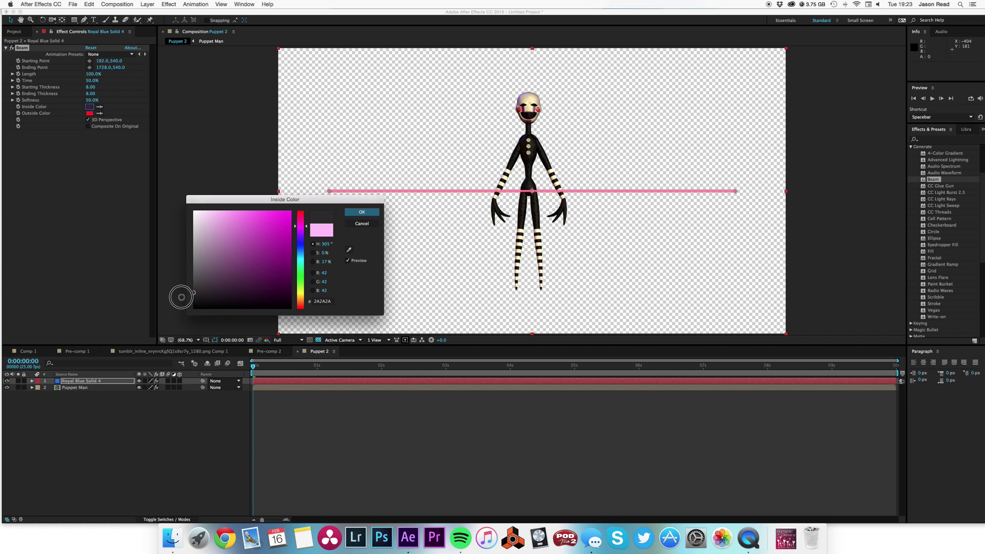
click(361, 212)
click(90, 114)
drag(211, 282, 169, 307)
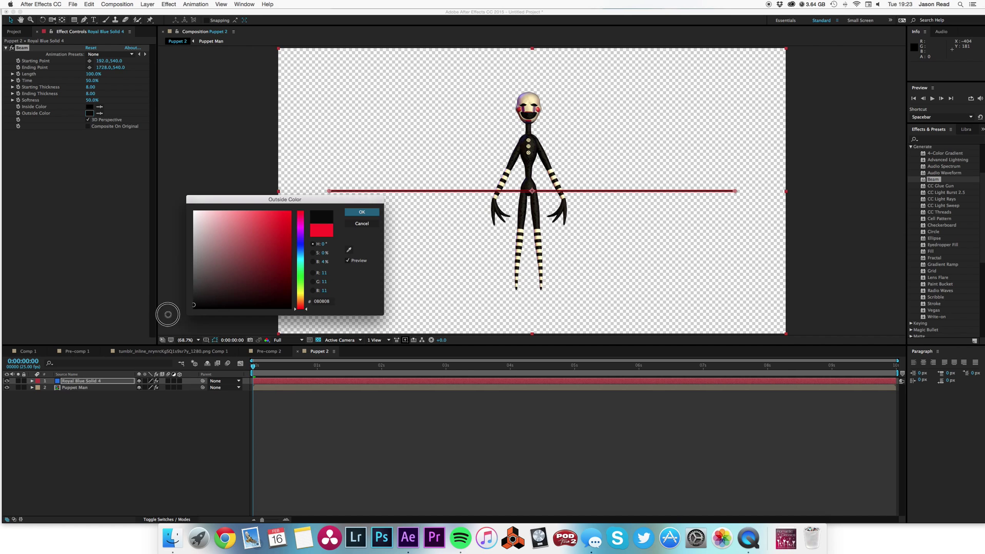
click(365, 210)
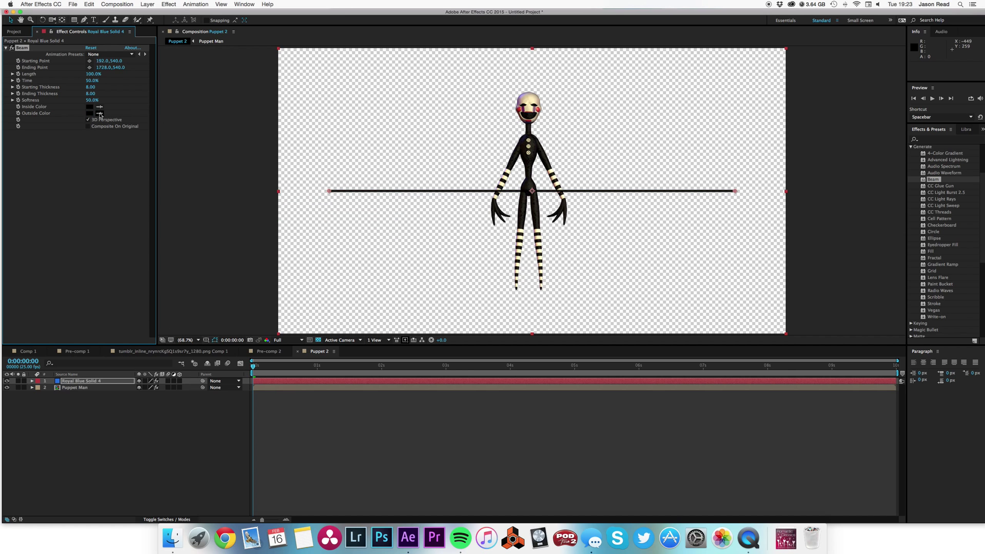
- Set the beam's softness to 0% and its starting and ending thickness to 2
drag(91, 103, 6, 103)
click(91, 94)
text(22)
click(91, 87)
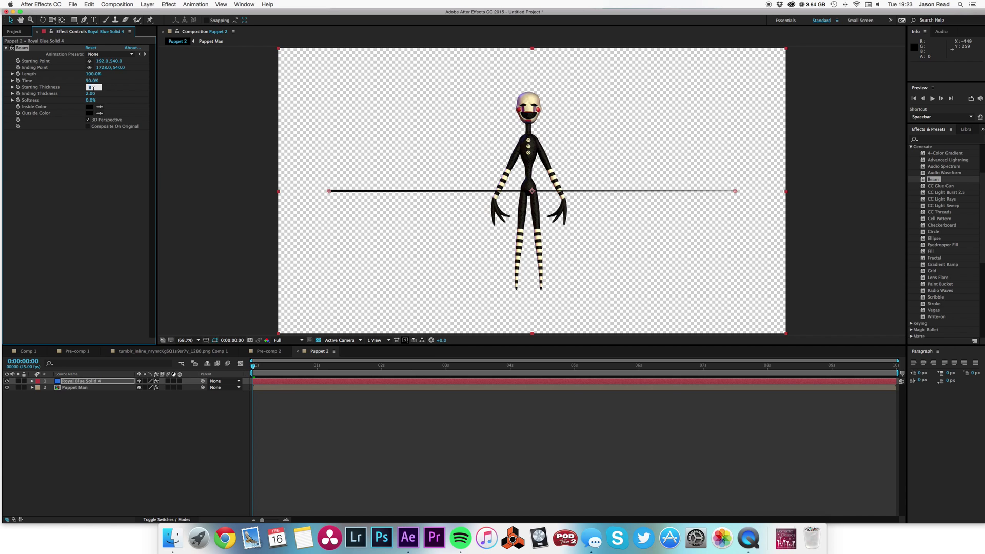
click(115, 173)
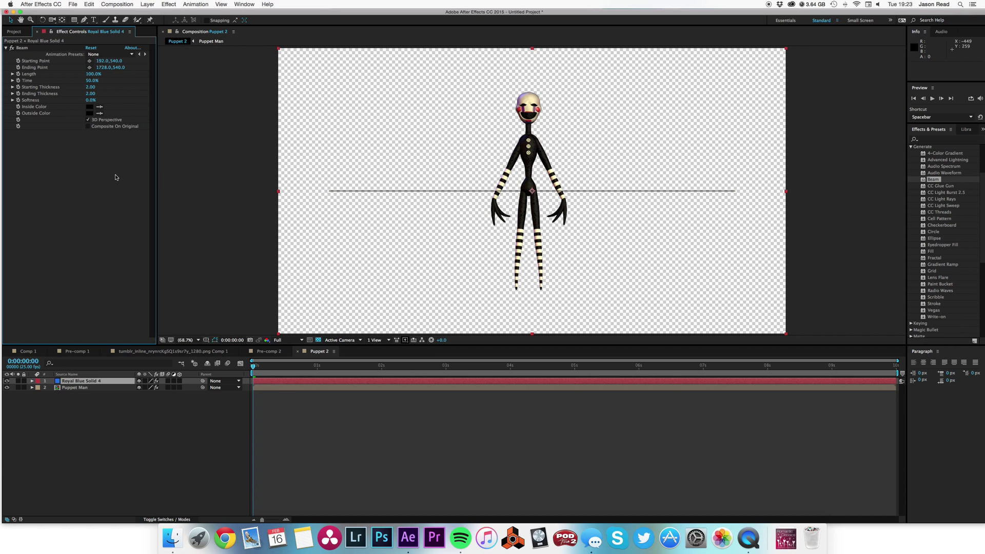
- Set the beam's starting and ending thickness to 3
click(91, 88)
text(3)
key(Tab)
text(3)
click(115, 171)
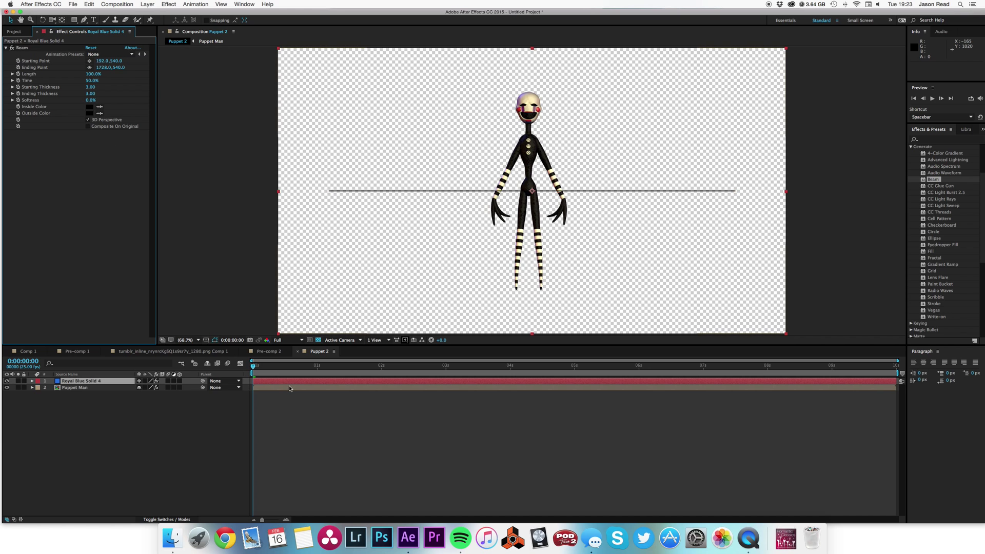
- Place the beam's starting point on the frame's upper edge, above the figure's left-hand arm, at about 796, -4
click(89, 61)
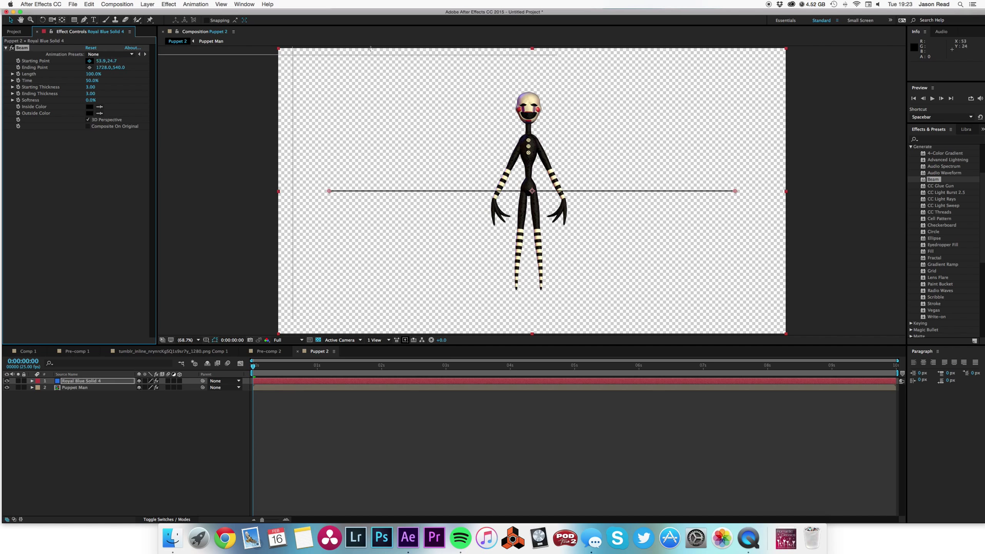
click(489, 47)
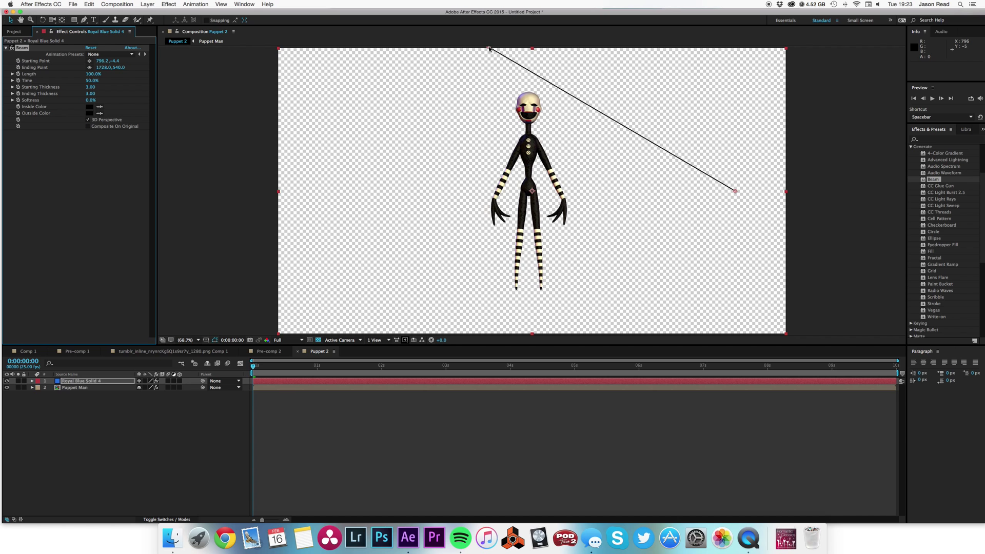
- Expand the Puppet Man layer's puppet pins and select Puppet Pin 6 on the figure's left-hand hand
click(32, 387)
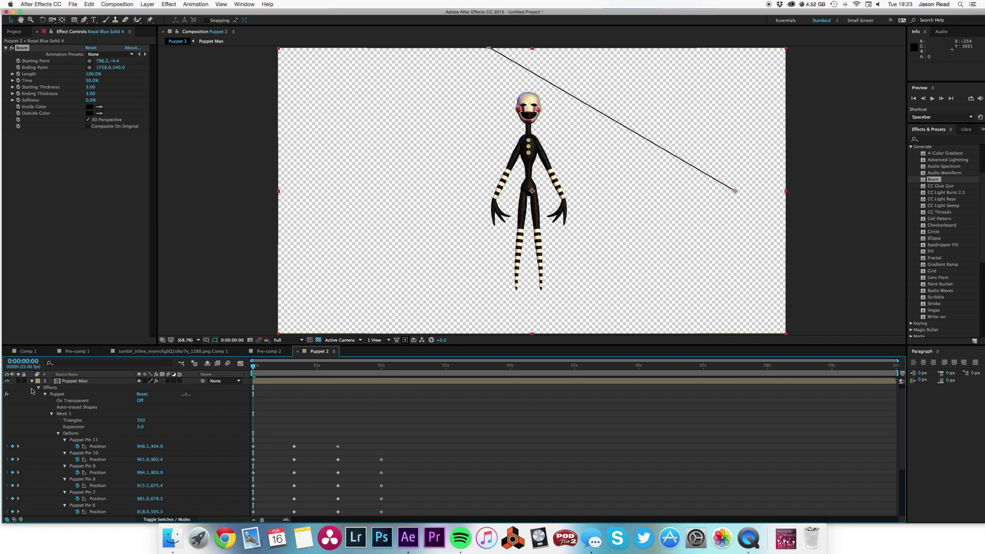
click(75, 382)
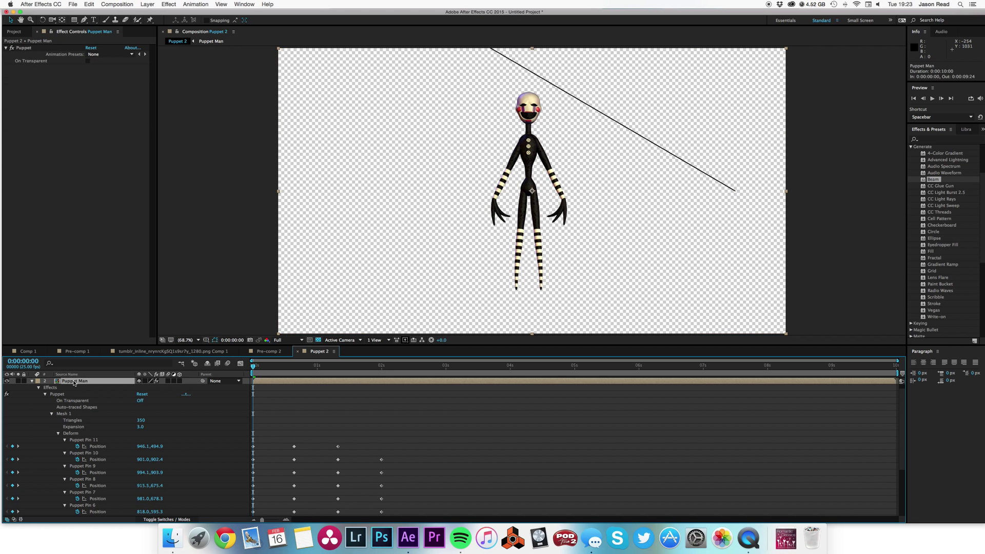
click(59, 394)
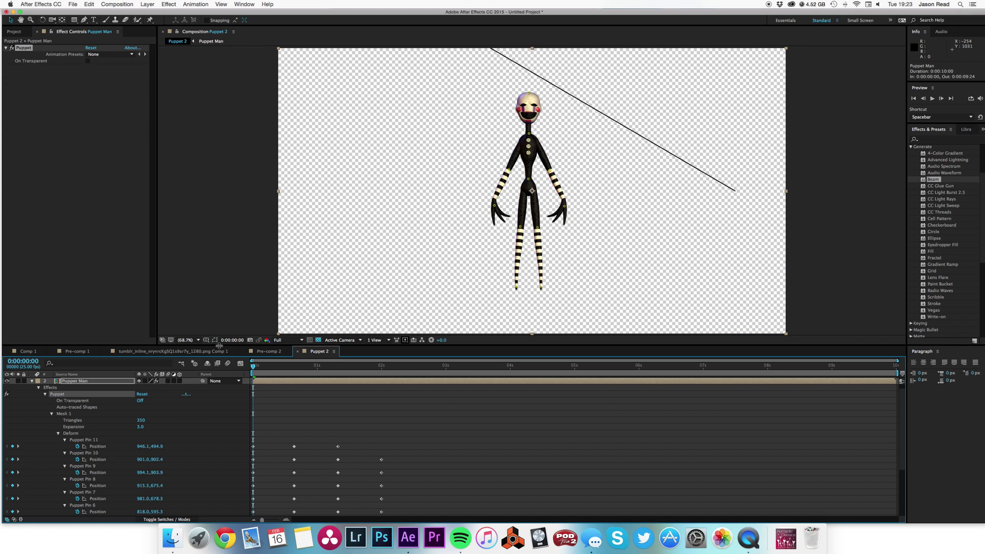
click(495, 206)
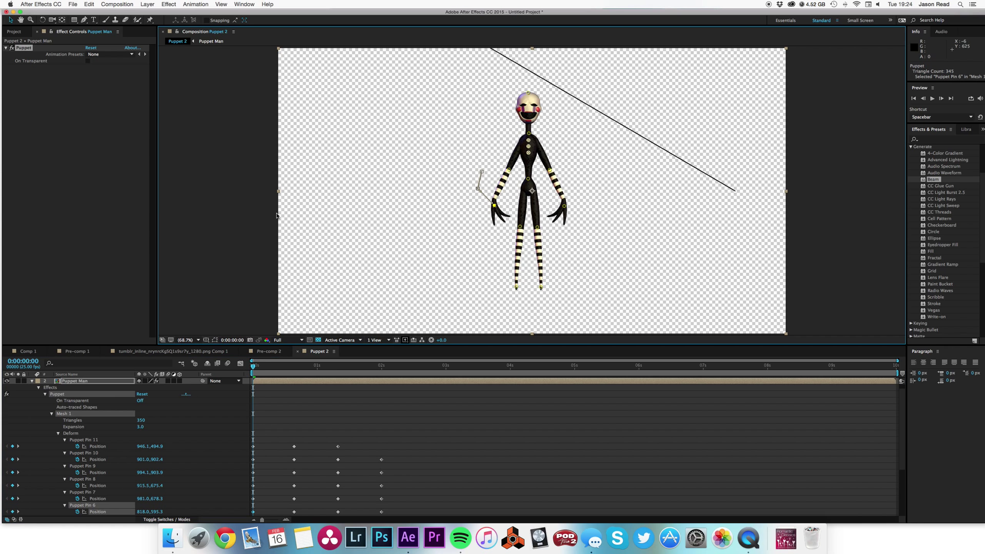
scroll(405, 397, up, 1)
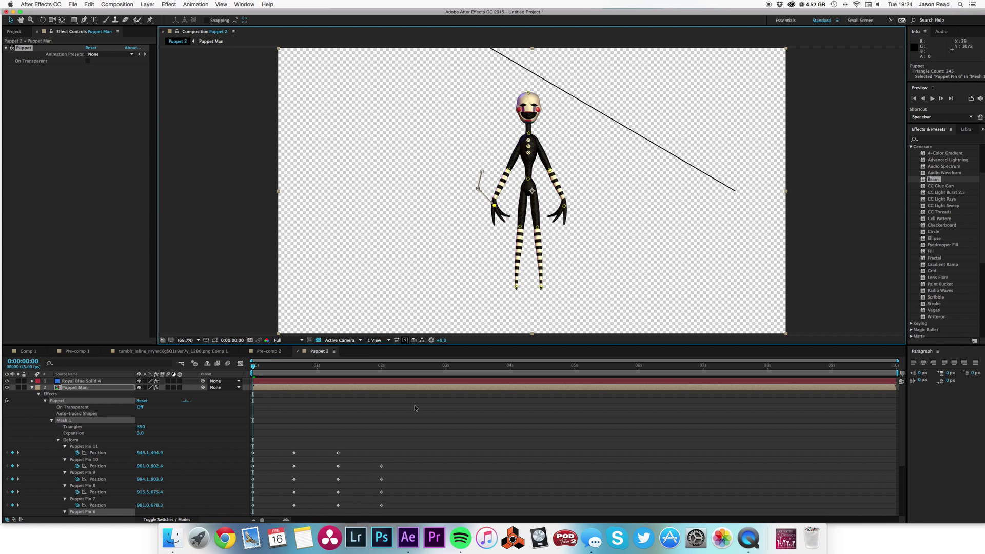
- Link the beam's ending point to the position of Puppet Pin 6 with an expression and preview the animation
click(315, 383)
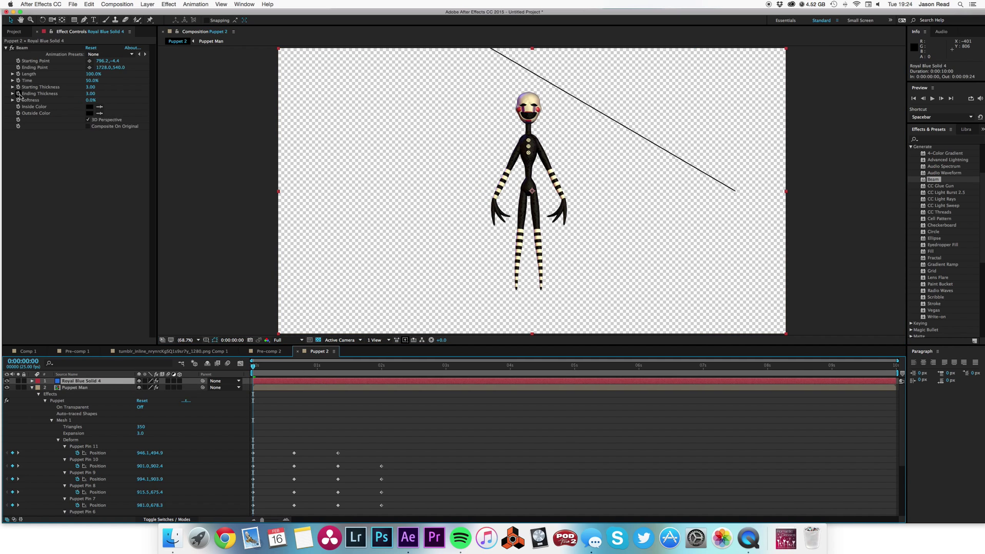
alt+click(18, 67)
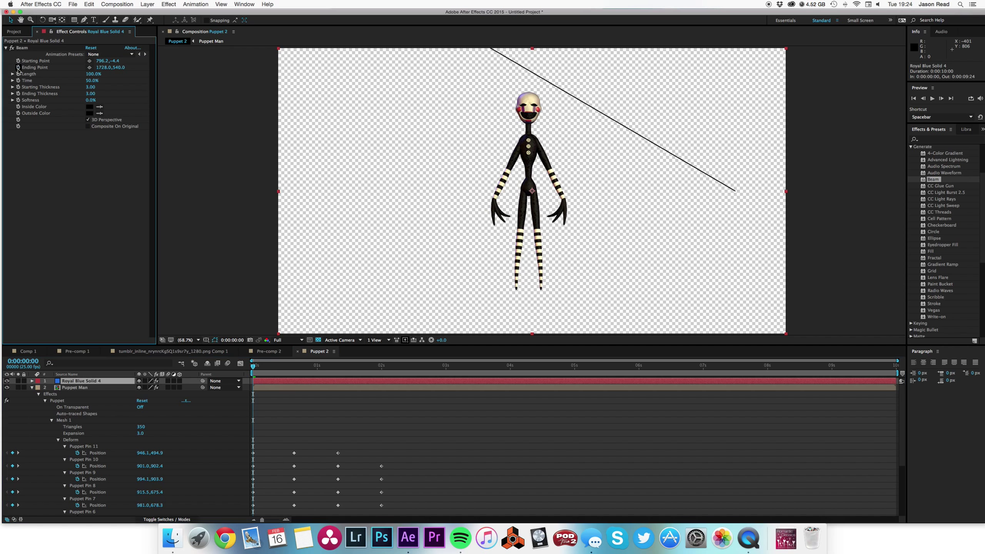
drag(159, 413, 100, 452)
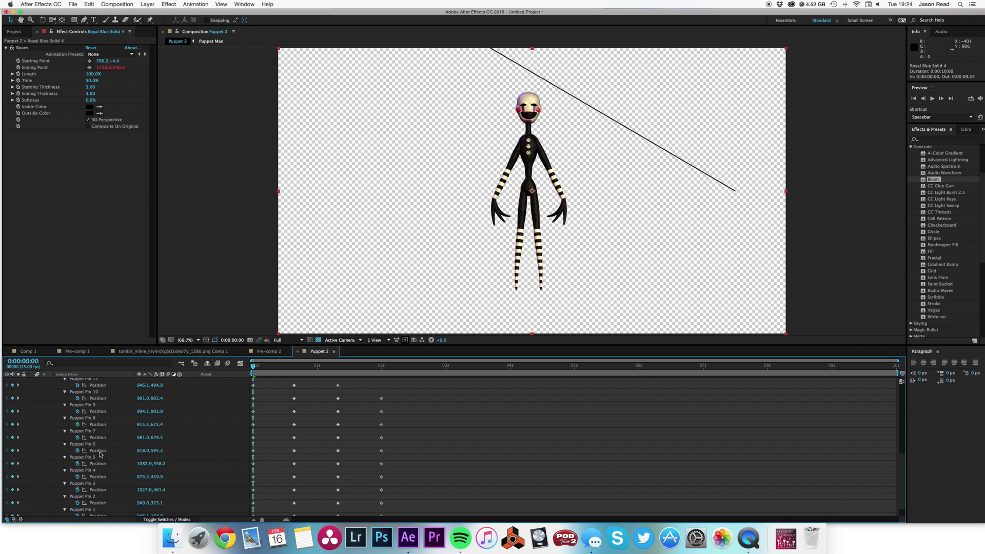
click(283, 432)
key(space)
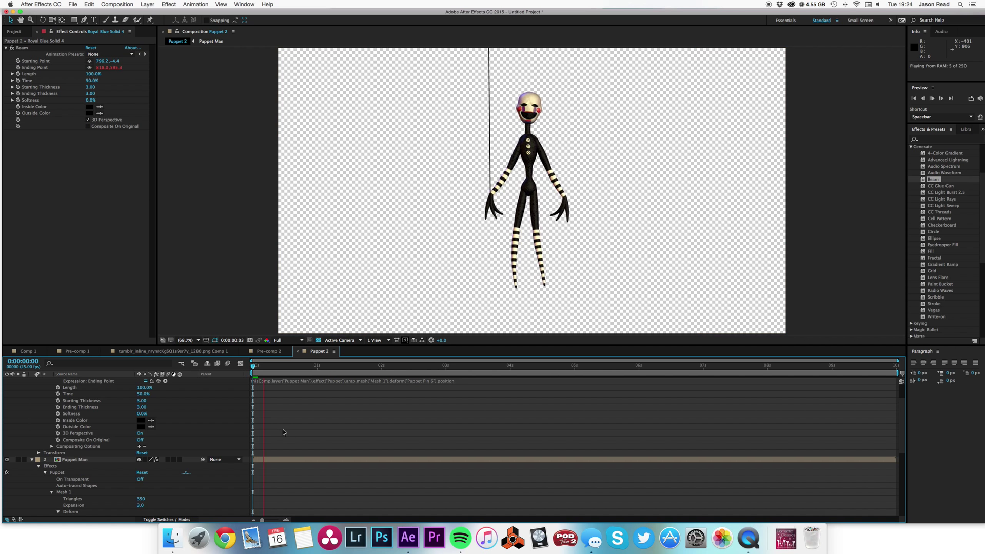
scroll(319, 441, up, 5)
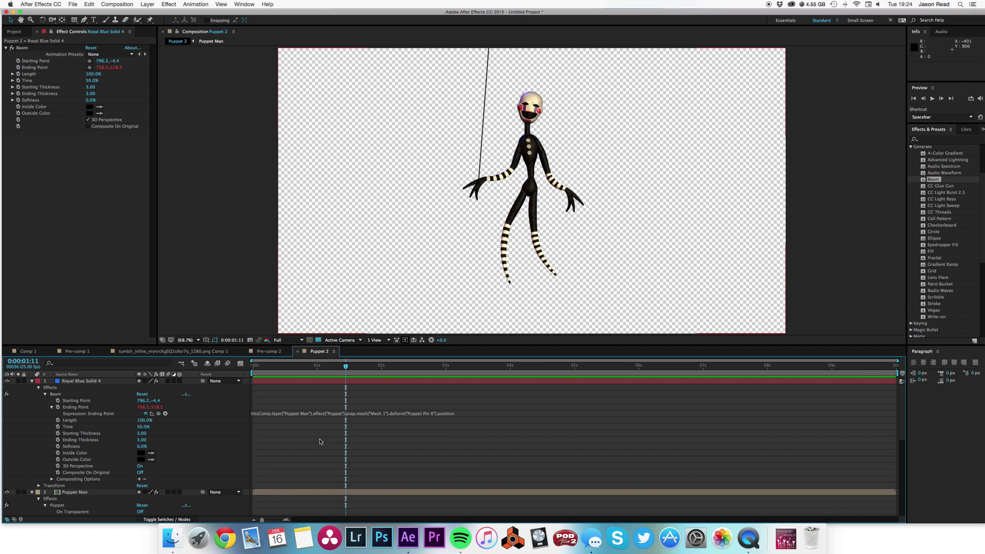
- Duplicate the Beam effect on the Royal Blue Solid 4 layer
click(32, 382)
click(32, 381)
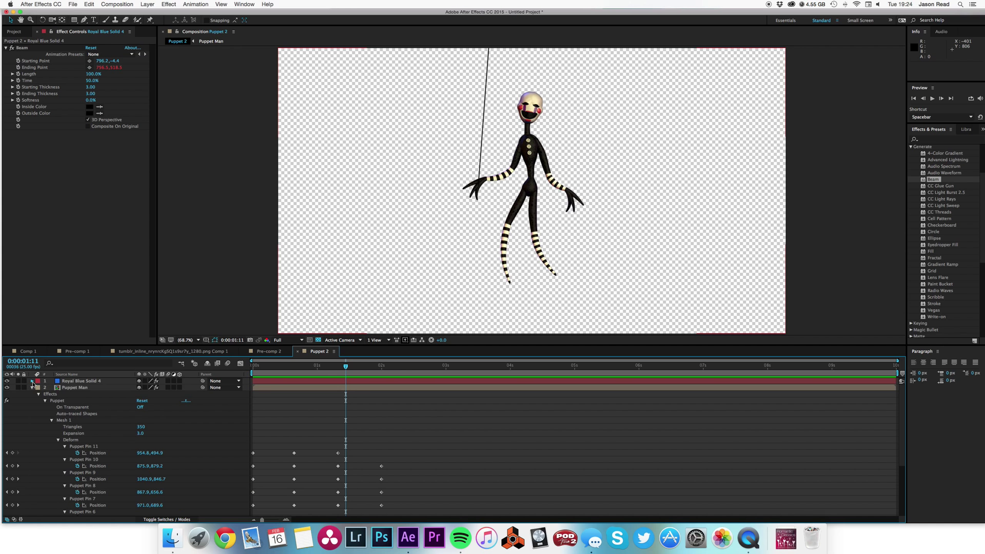
click(32, 381)
click(50, 108)
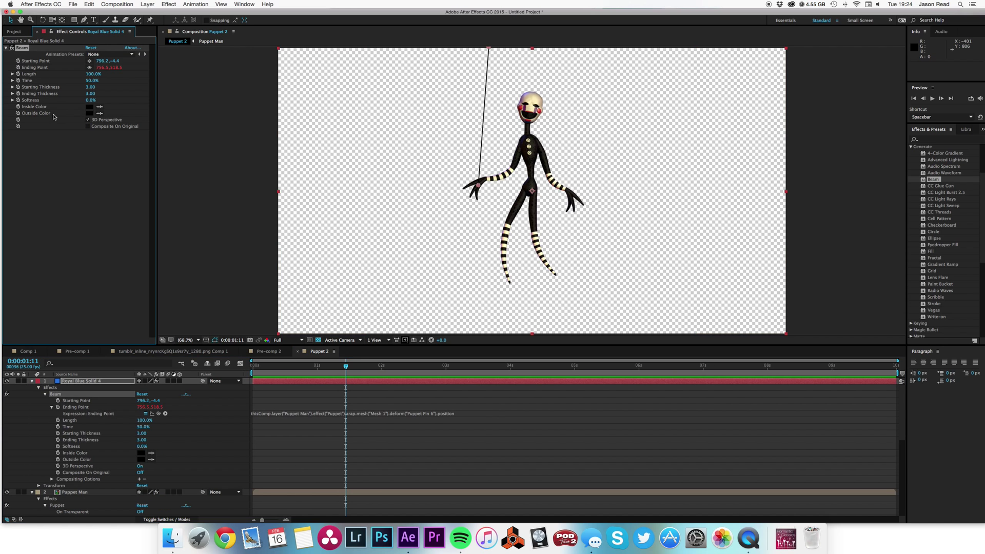
key(super+d)
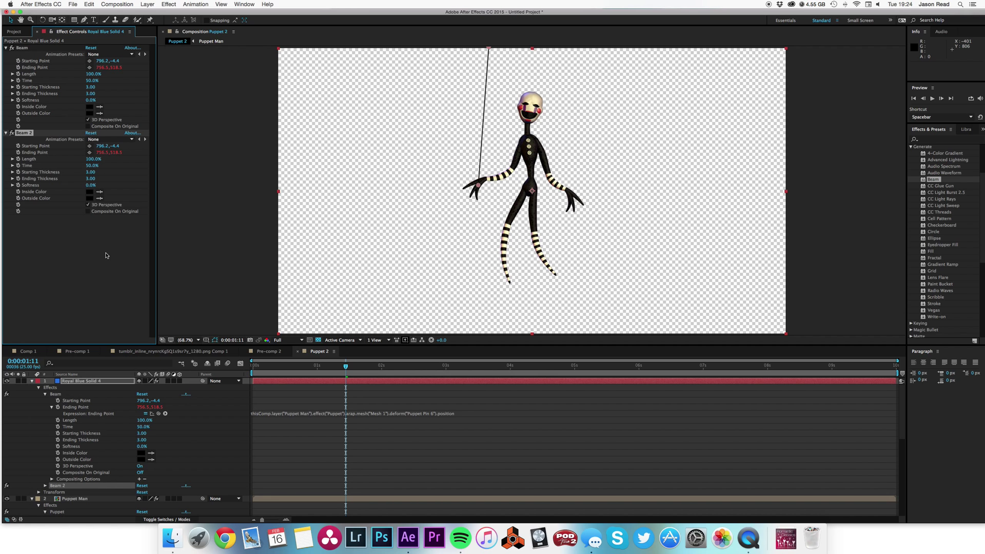
- Place Beam 2's starting point on the frame's upper edge at about 1173, -3 and enable Composite On Original for it
click(89, 146)
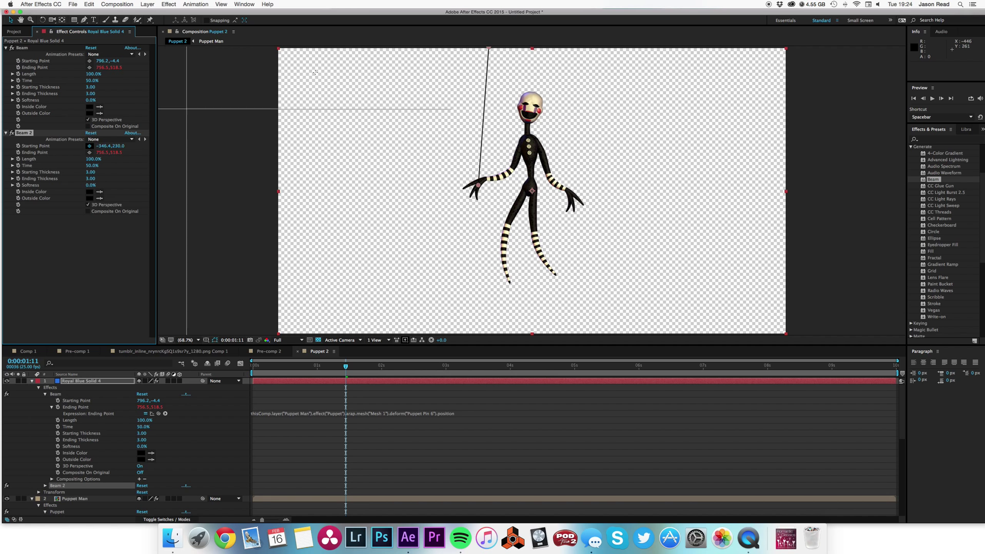
click(588, 49)
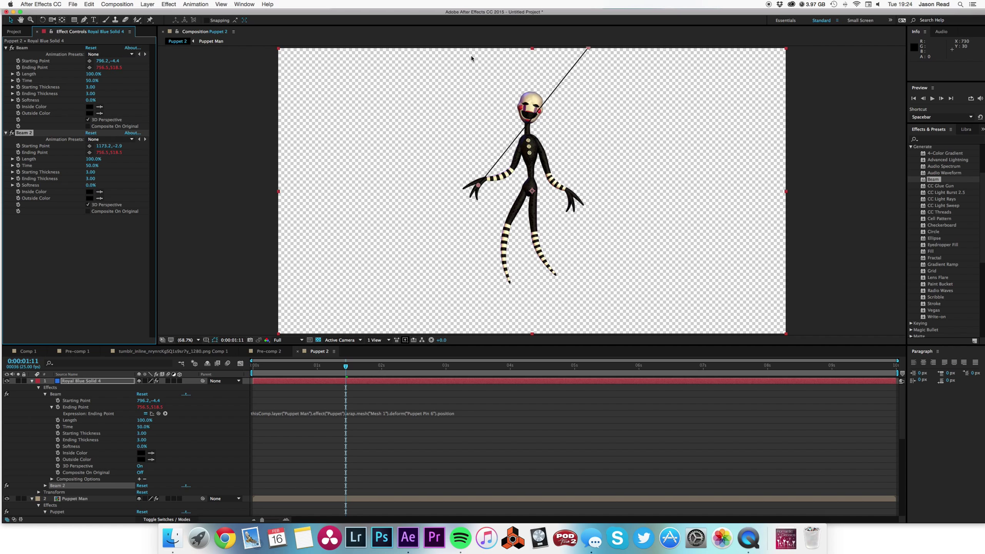
click(88, 211)
- Change Beam 2's ending point expression to reference Puppet Pin 5, the pin on the figure's right-hand hand
key(u)
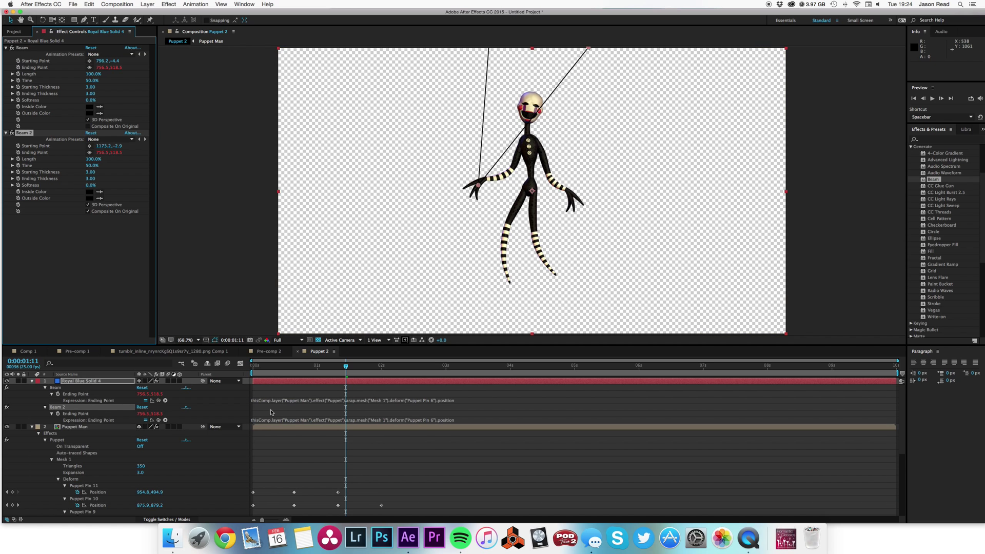
click(58, 440)
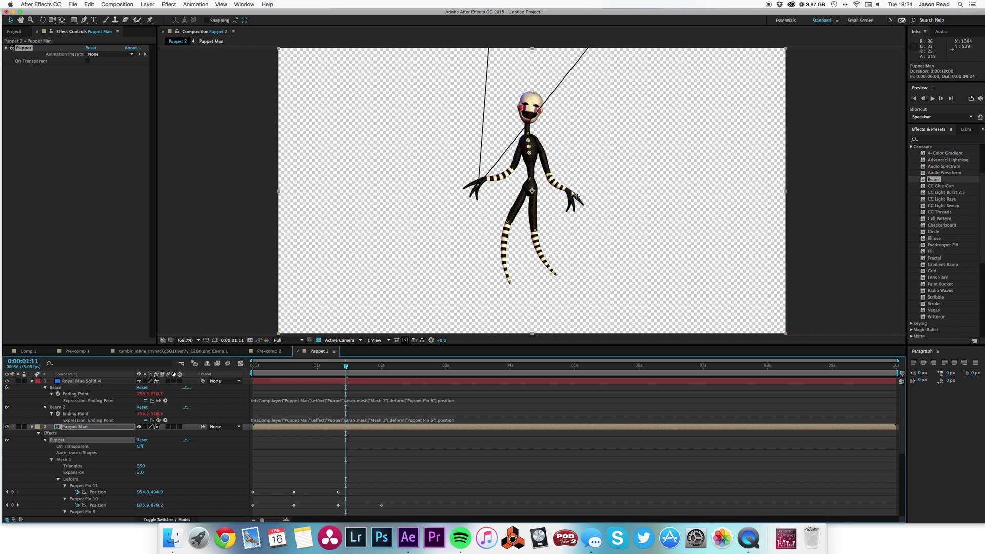
click(573, 194)
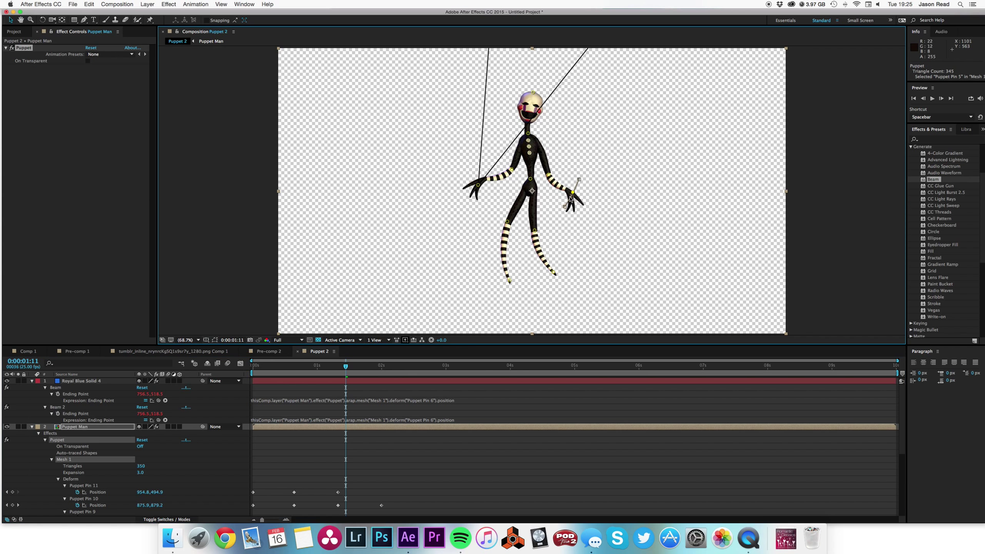
scroll(204, 449, down, 5)
drag(203, 450, 97, 459)
click(432, 420)
double_click(436, 420)
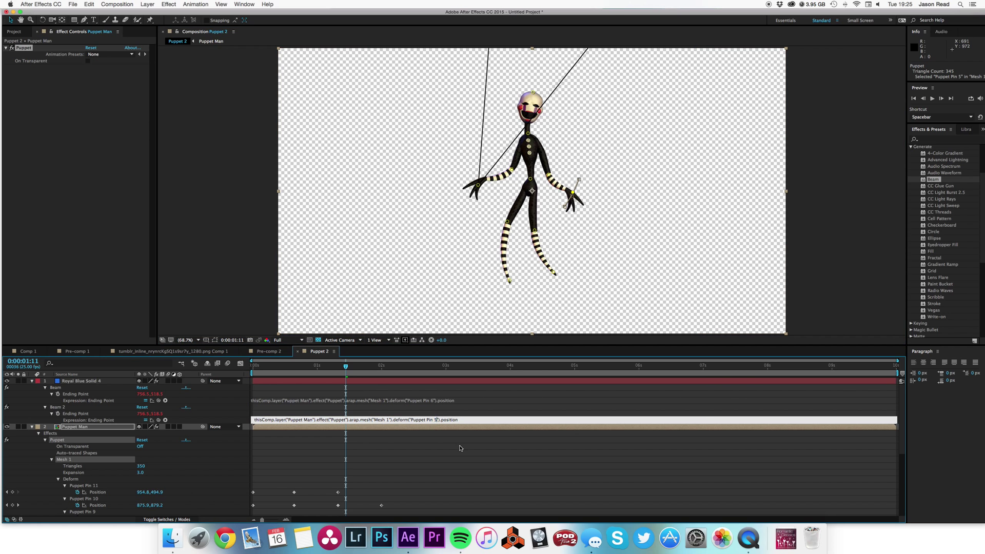
key(KP_Enter)
- Preview the animation with both hand strings and return to the first frame
key(space)
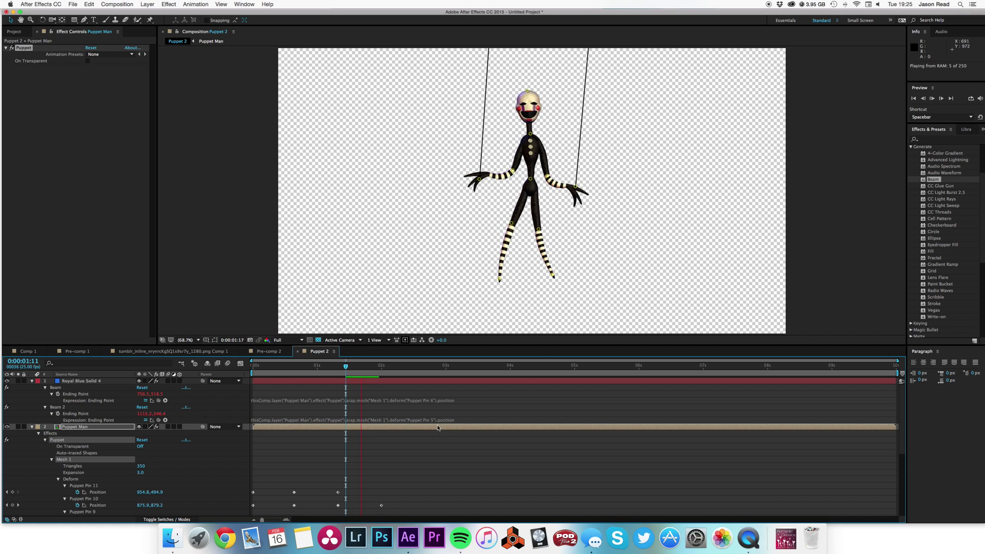
click(258, 364)
key(space)
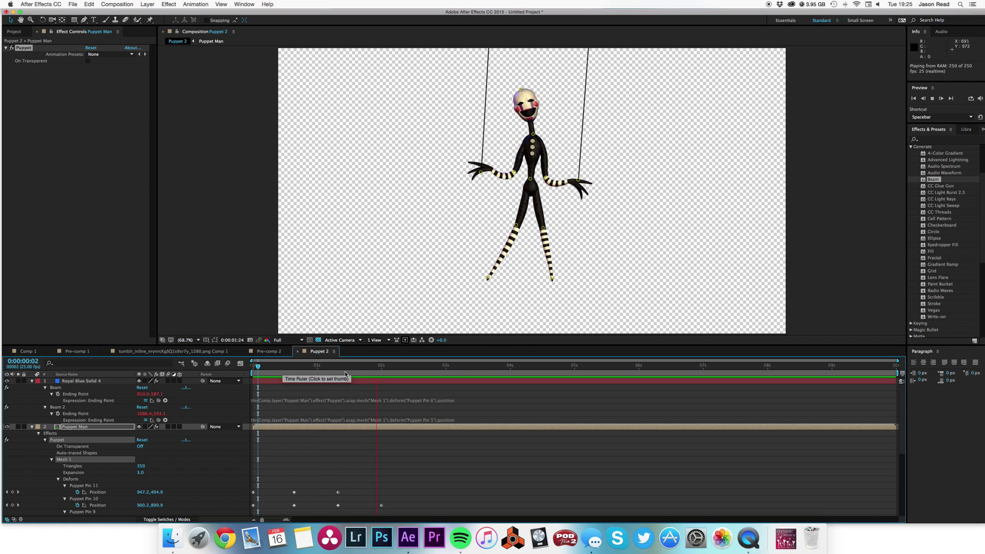
key(space)
key(Home)
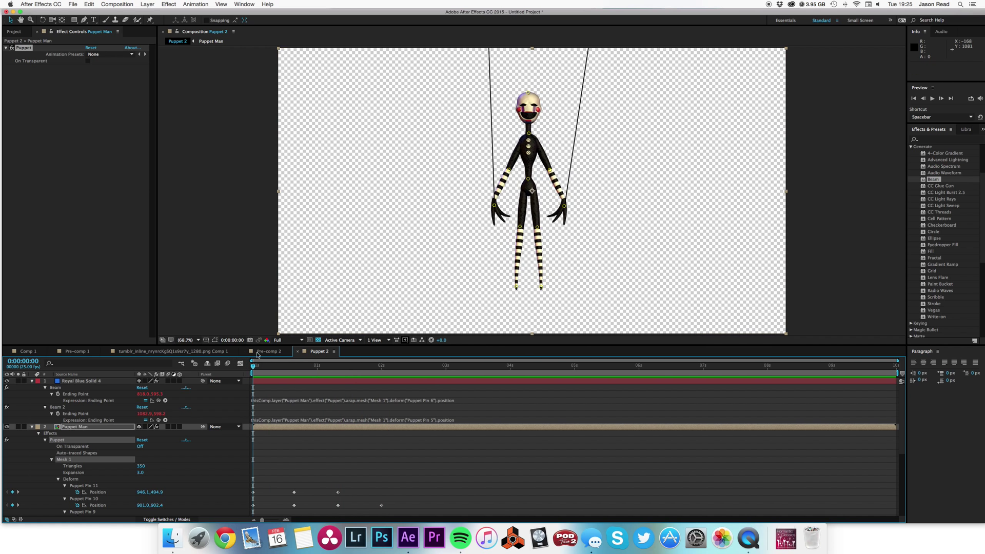
- Duplicate Beam 2 and place the copy's starting point on the frame's upper edge at about 1281, -3
click(287, 382)
click(23, 132)
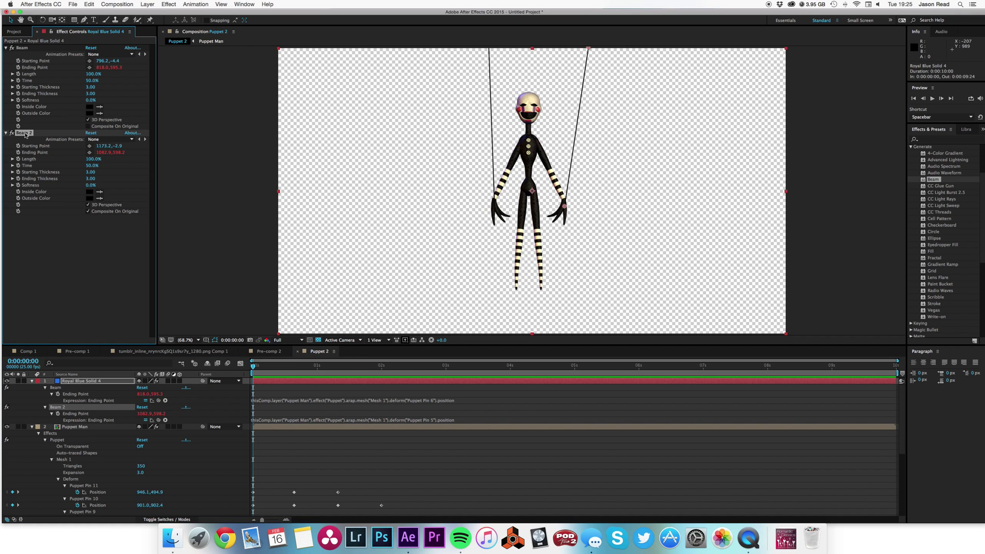
key(super+d)
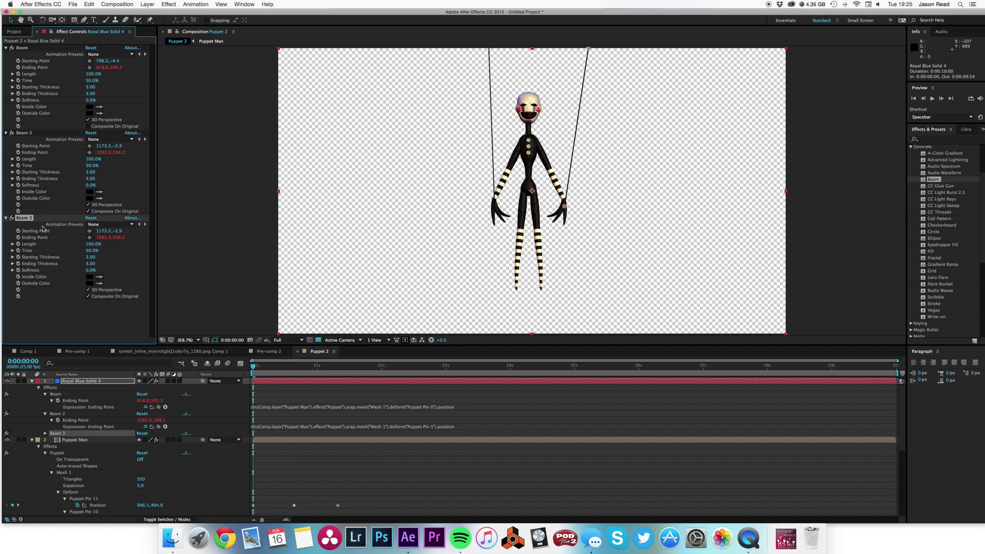
click(89, 231)
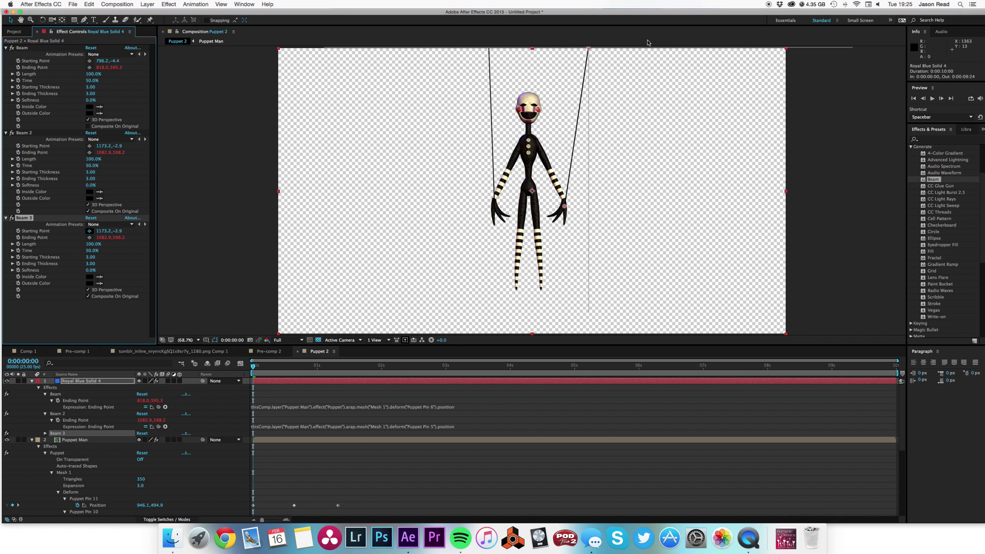
click(617, 48)
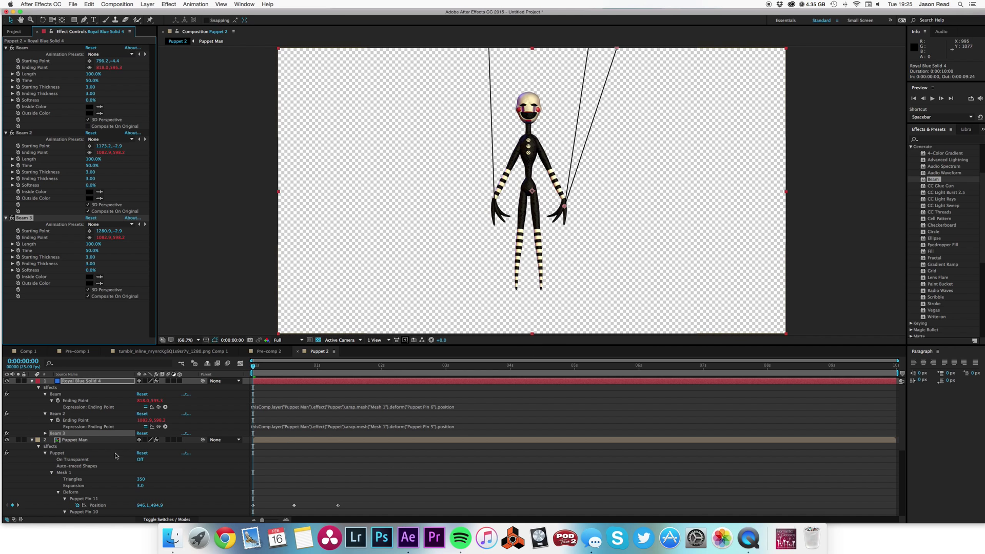
- Change Beam 3's ending point expression to reference Puppet Pin 9, the pin on the figure's right-hand foot
click(57, 453)
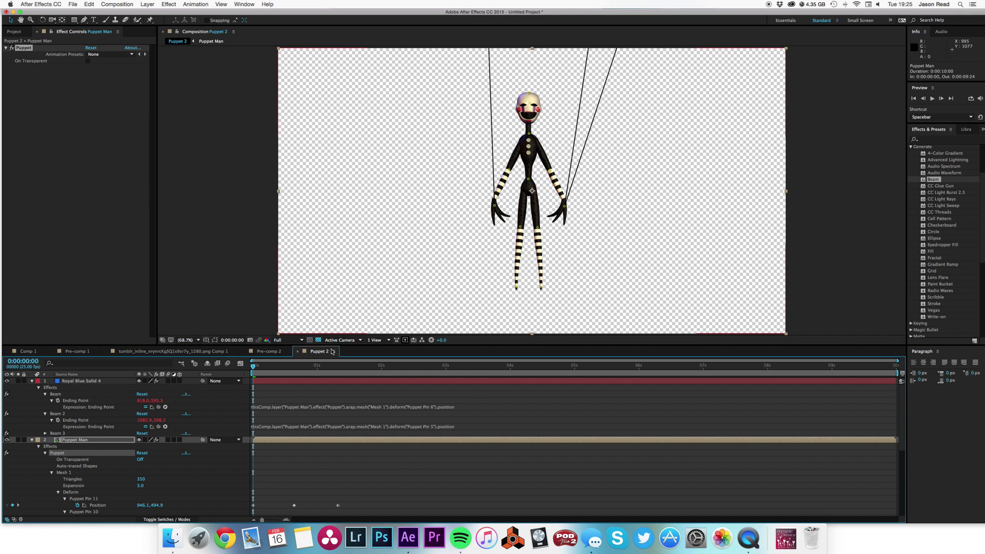
click(541, 289)
scroll(205, 477, down, 3)
scroll(193, 474, up, 3)
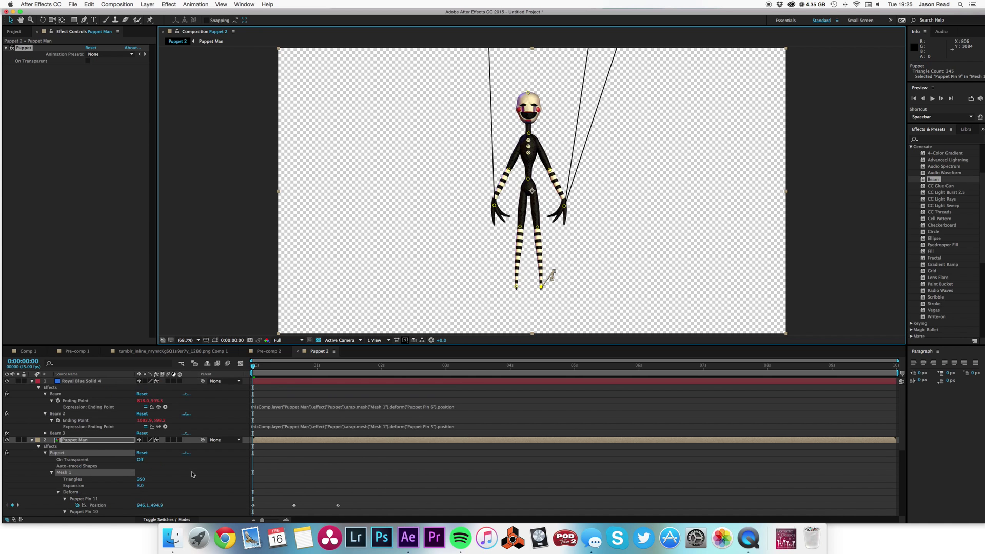
click(456, 381)
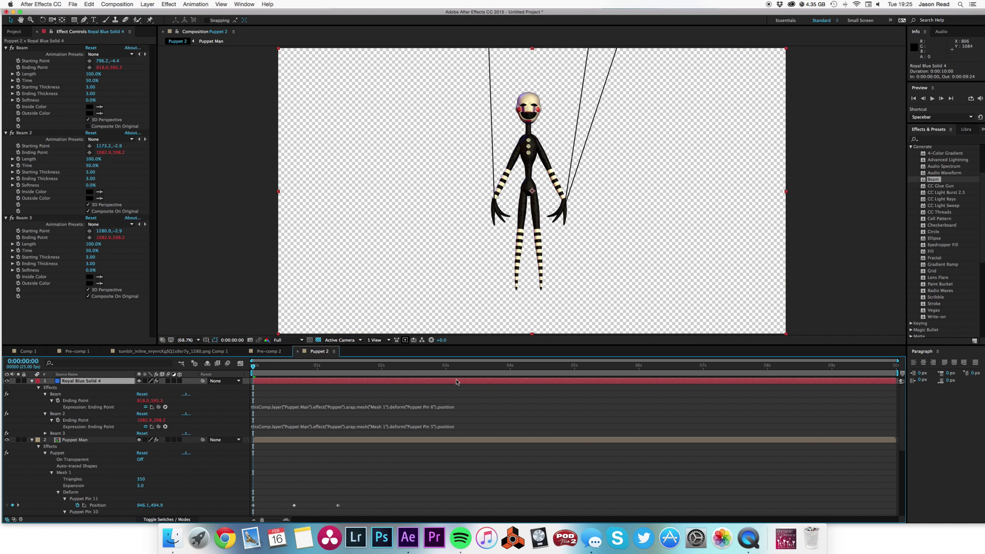
key(super+v)
click(434, 439)
double_click(434, 439)
text(5)
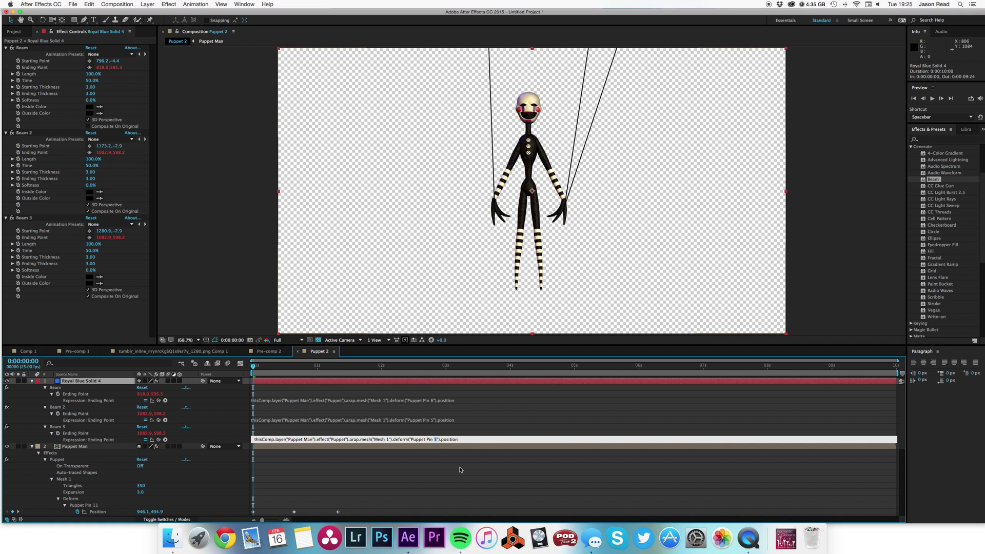
click(462, 471)
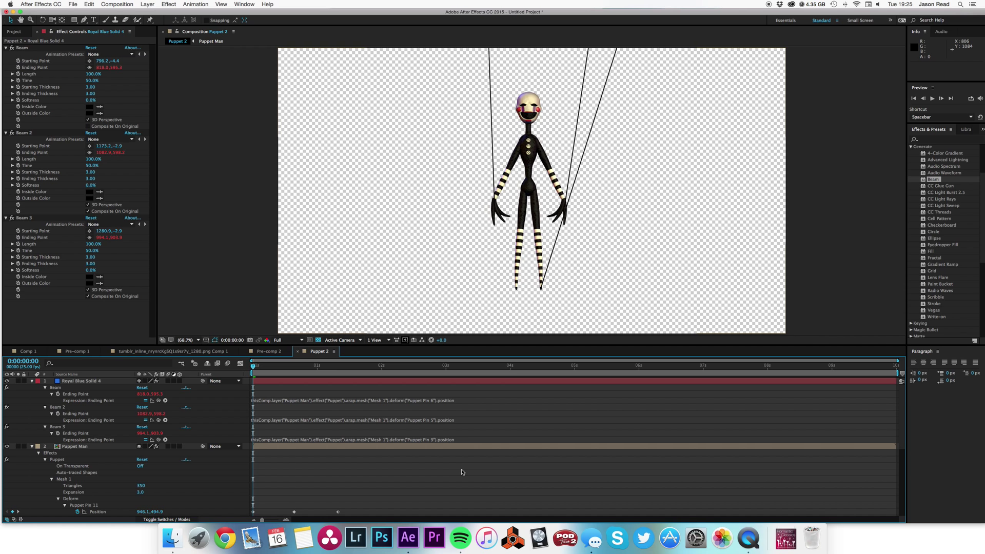
- Duplicate Beam 3 and move the copy's starting point to the frame's upper edge at about 735, -7
click(26, 219)
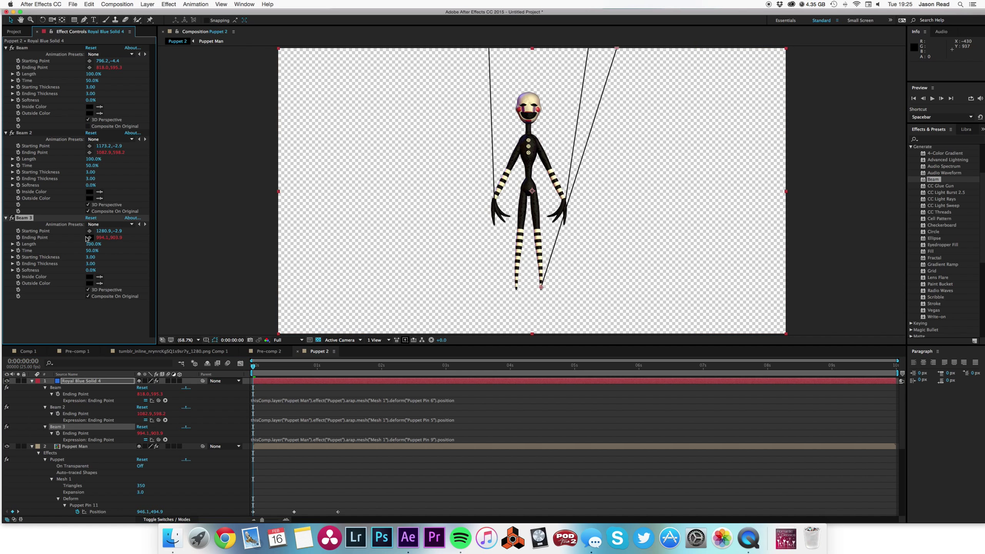
key(super+d)
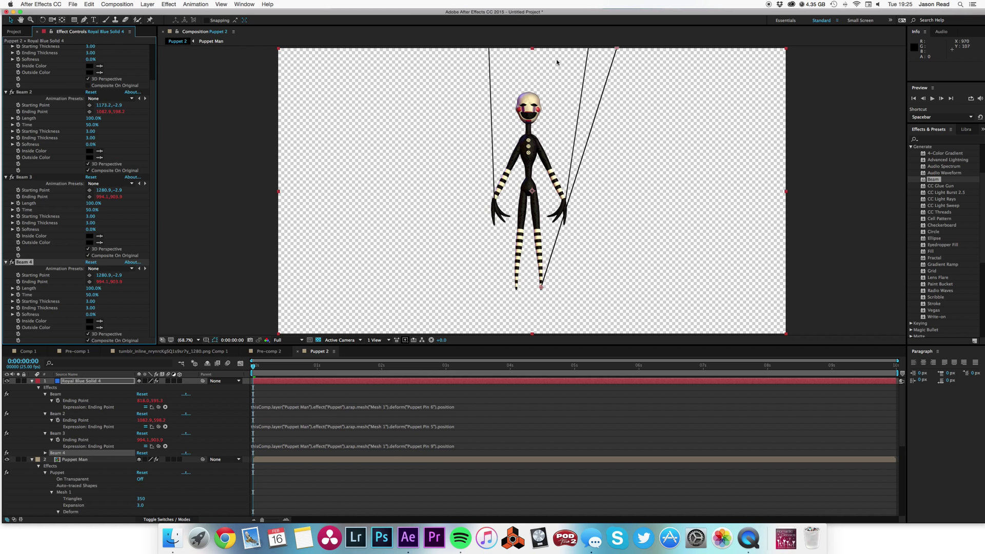
drag(619, 47, 473, 49)
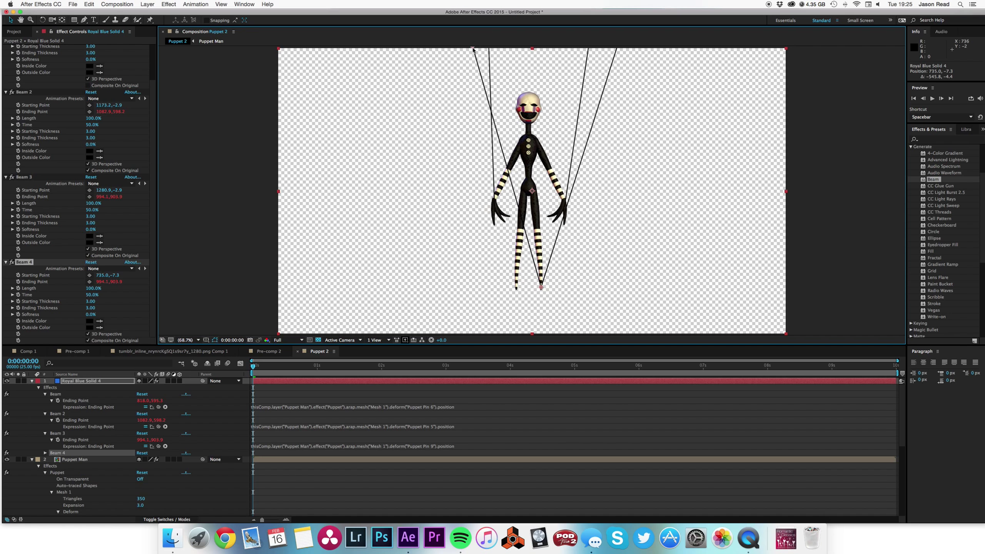
- Change Beam 4's ending point expression to reference Puppet Pin 10, the pin on the figure's left-hand foot
click(59, 474)
key(u)
click(516, 290)
scroll(425, 456, up, 5)
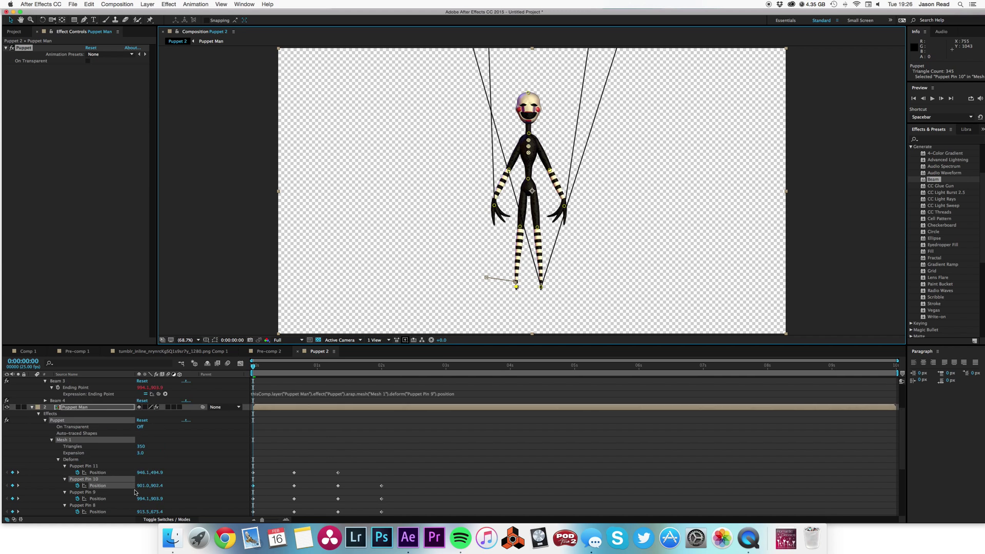
click(438, 380)
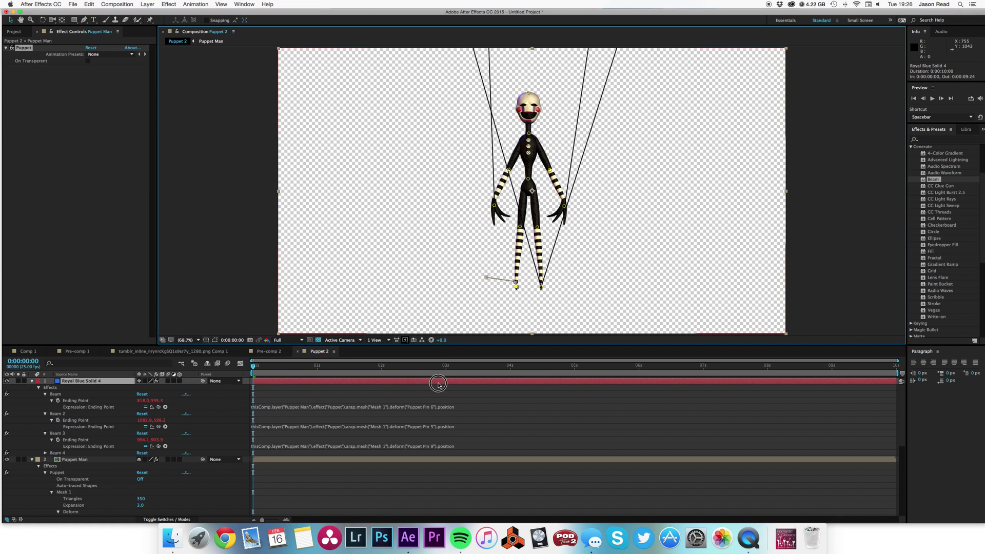
key(e)
key(e)
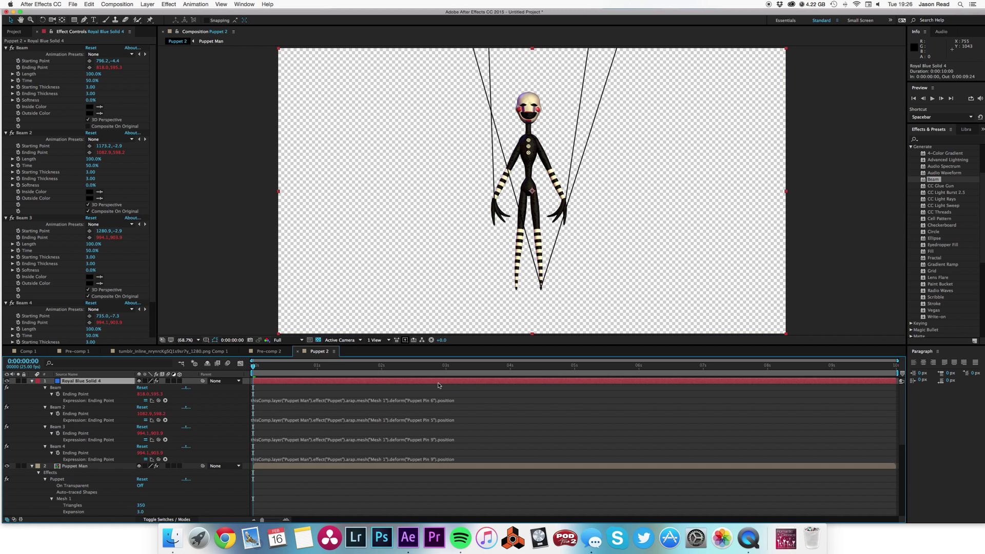
click(433, 461)
click(435, 459)
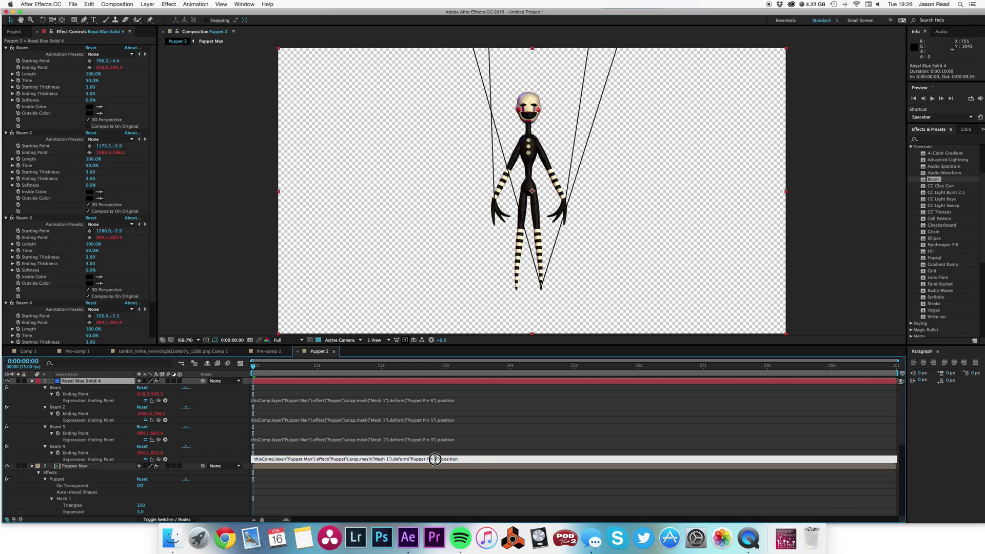
click(460, 501)
- Preview the animation with all four strings and move the current time to the keyframes at 0:00:02:00
key(space)
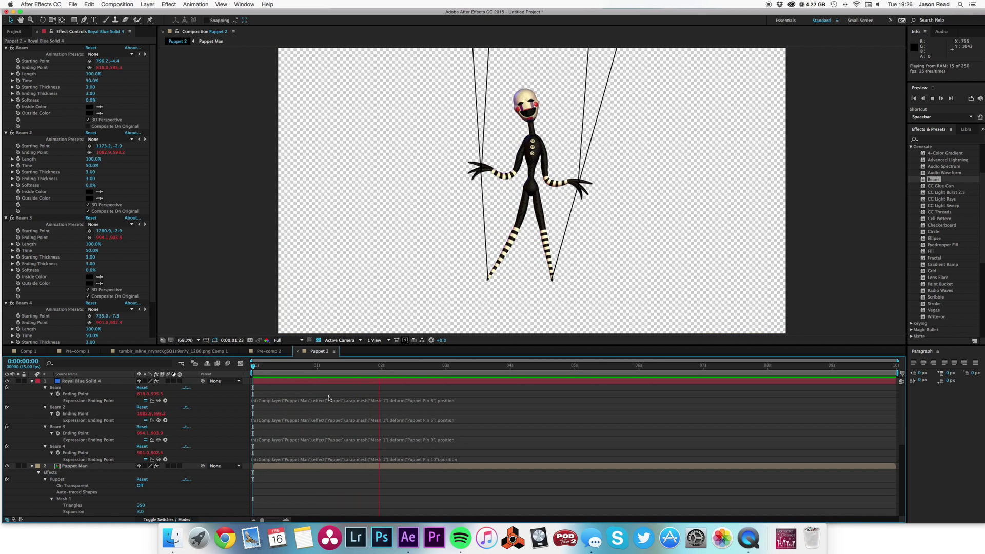
key(space)
scroll(467, 446, down, 6)
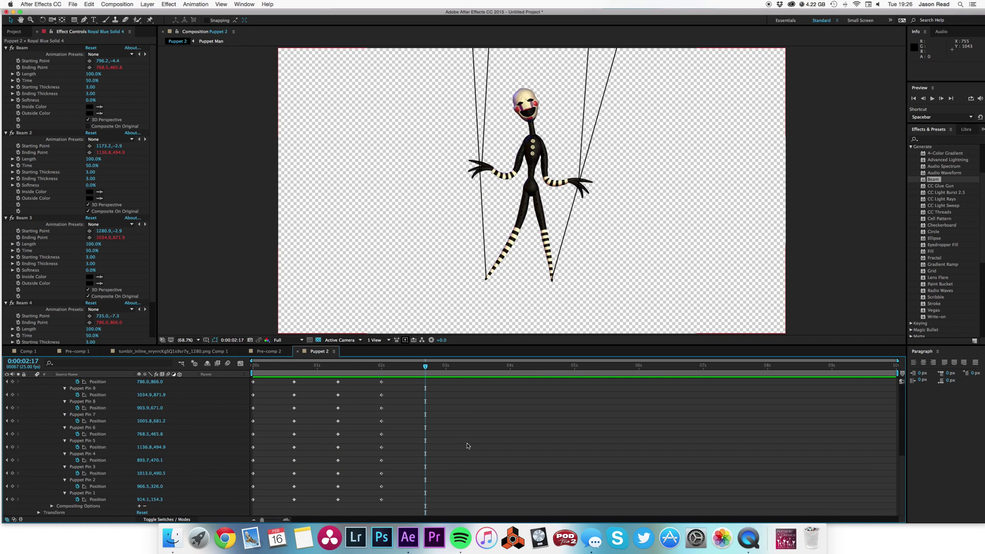
drag(425, 392, 381, 377)
scroll(393, 389, up, 3)
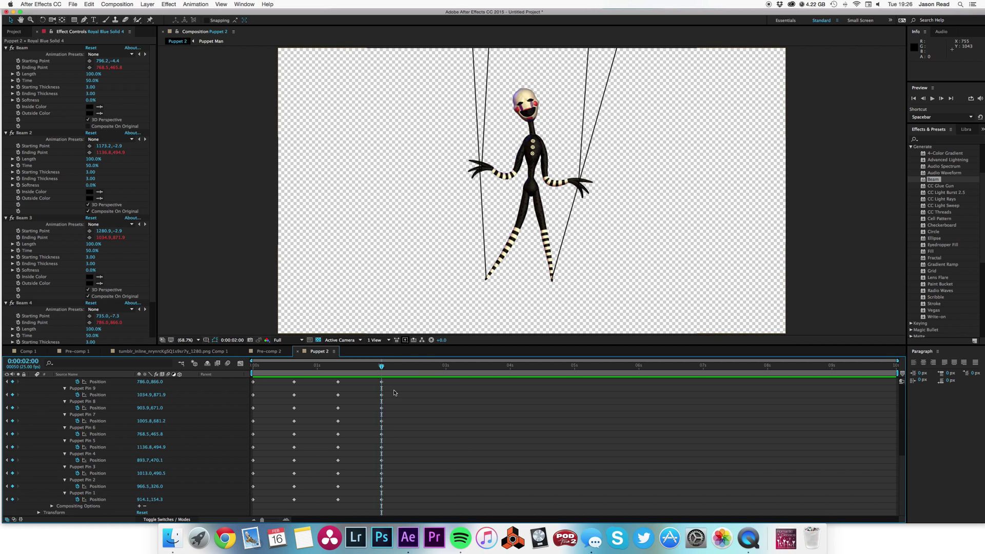
- Select Puppet Pins 1 to 11 and add position keyframes for them at 0:00:02:16 to hold the pose
click(95, 407)
scroll(95, 491, down, 2)
shift+click(91, 493)
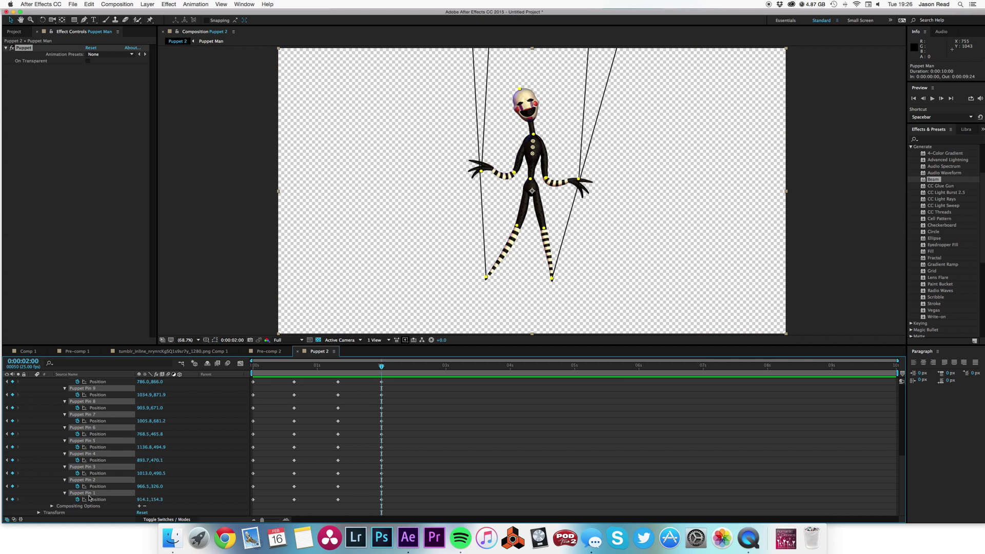
scroll(89, 498, up, 2)
drag(378, 371, 421, 373)
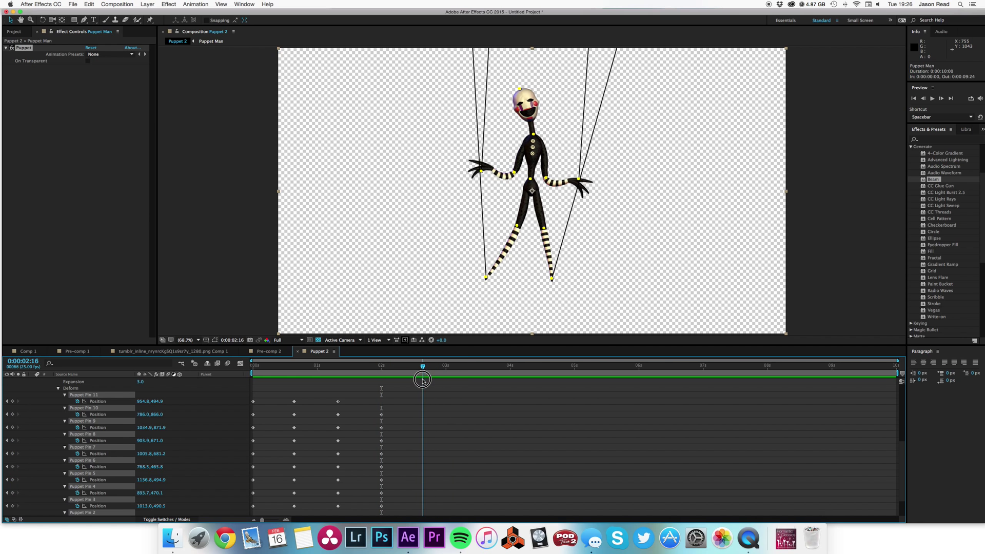
click(13, 403)
- At 0:00:03:11, pose the legs by moving both knee pins slightly outward and both foot pins inward and up
drag(421, 366, 474, 368)
click(502, 436)
scroll(500, 404, up, 10)
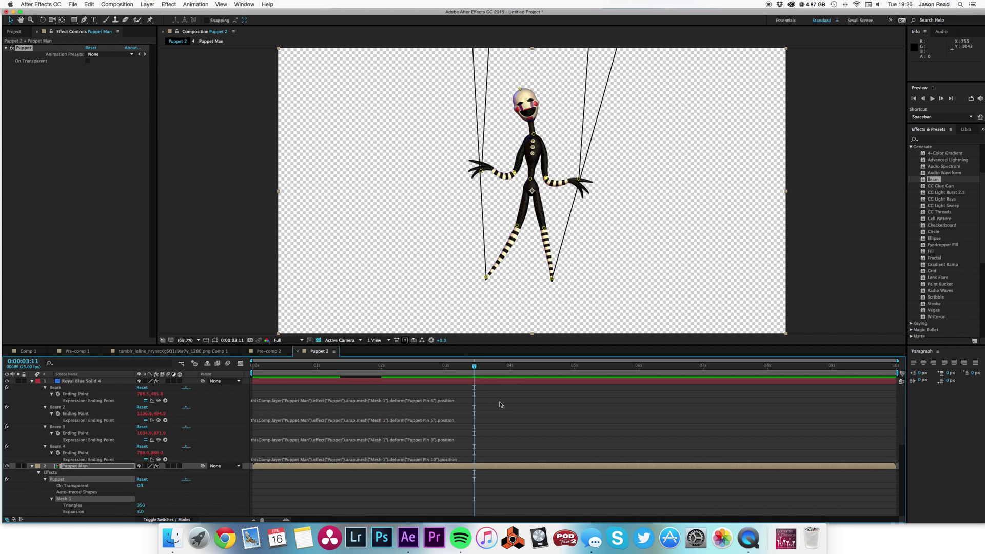
click(544, 228)
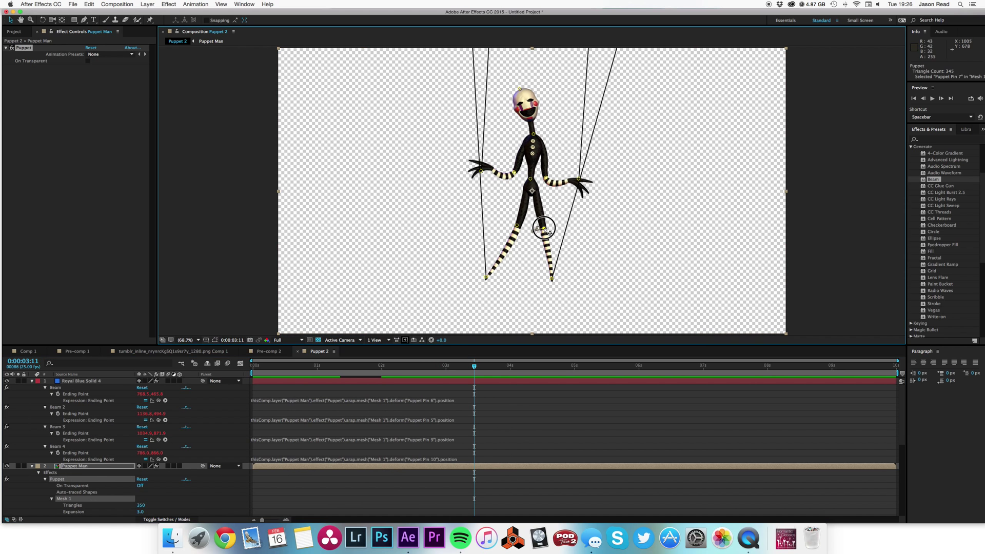
mouse_move(544, 228)
mouse_down()
mouse_move(560, 227)
mouse_move(549, 228)
mouse_up()
drag(556, 282, 549, 274)
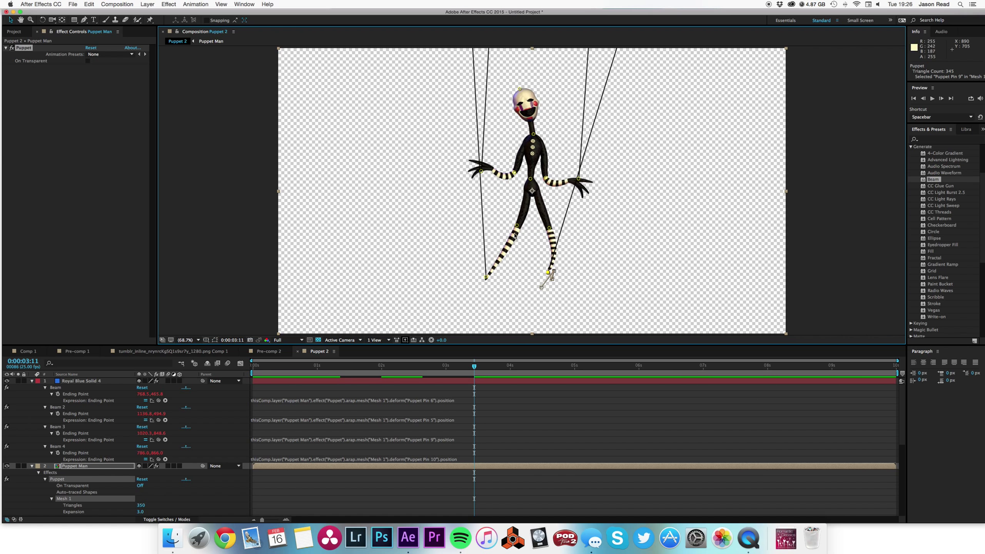
drag(516, 226, 507, 223)
drag(486, 277, 499, 269)
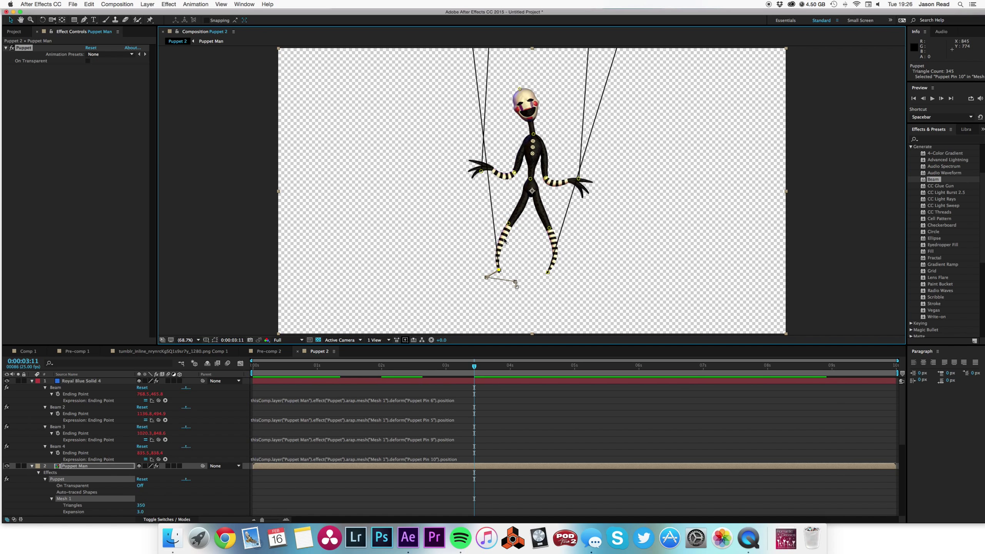
- At 0:00:03:11, move both hand pins inward and slightly up, and shift the head pin right and the waist pin slightly left
drag(483, 173, 492, 167)
drag(580, 181, 566, 176)
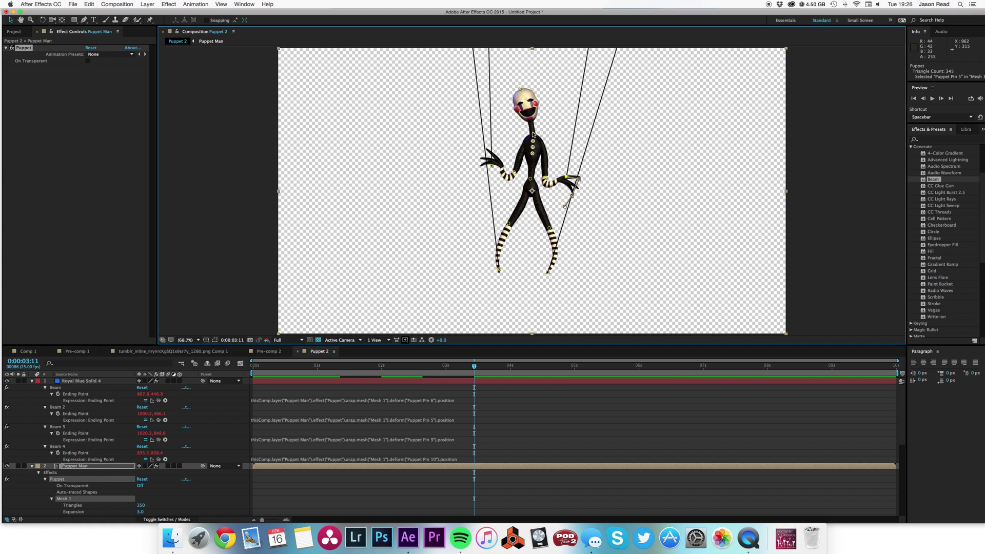
click(520, 89)
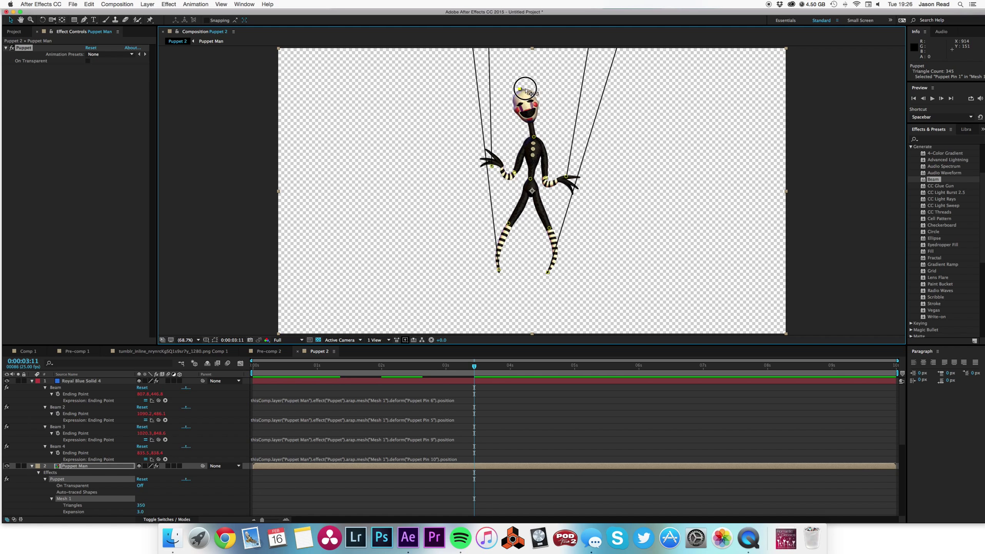
drag(528, 92, 546, 94)
click(529, 179)
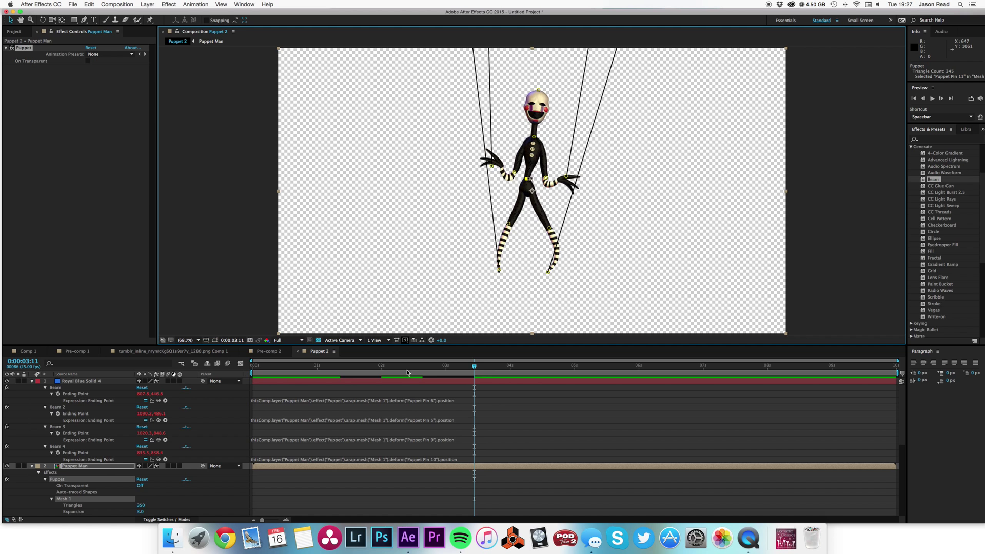
- Preview the full animation from the first frame with both layers' properties collapsed
click(407, 370)
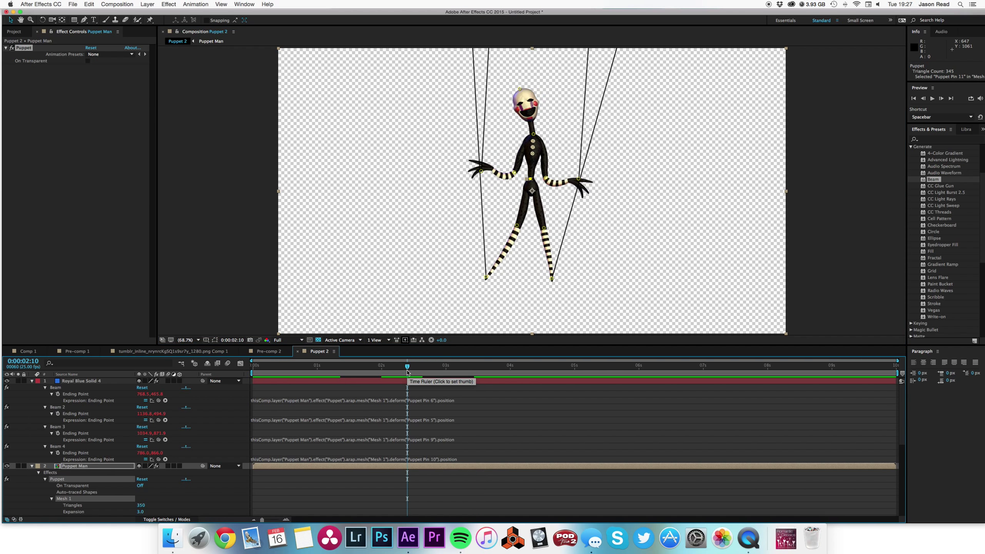
click(290, 367)
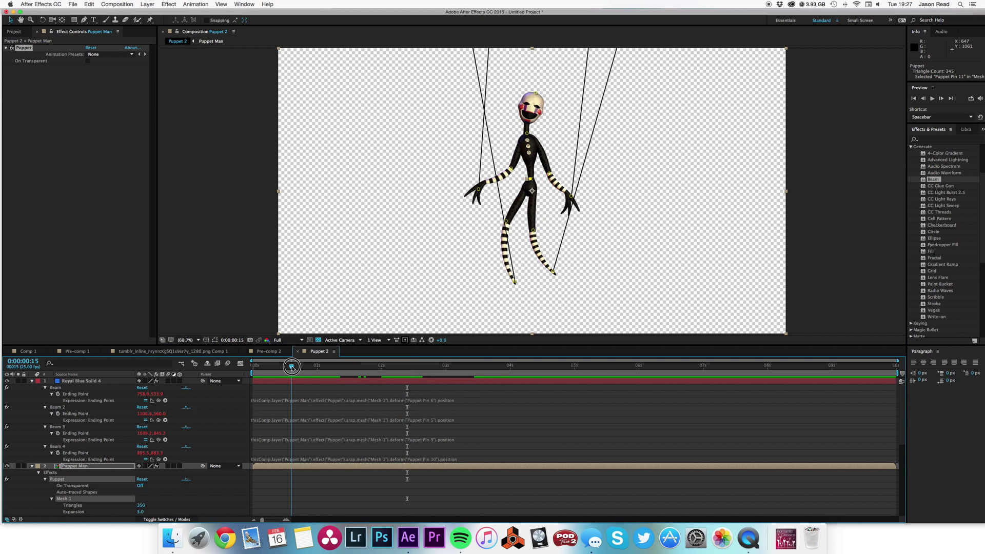
drag(291, 367, 253, 367)
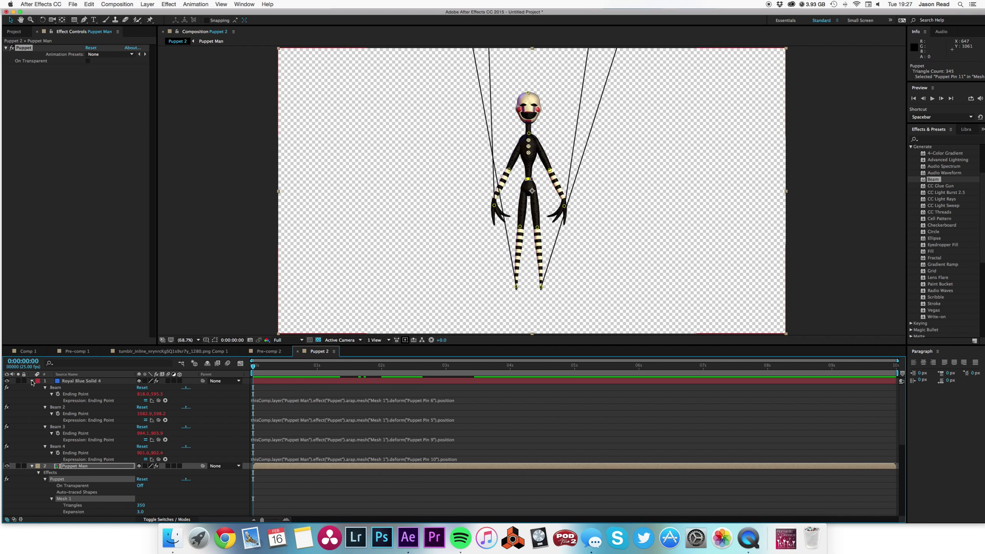
click(32, 381)
click(32, 388)
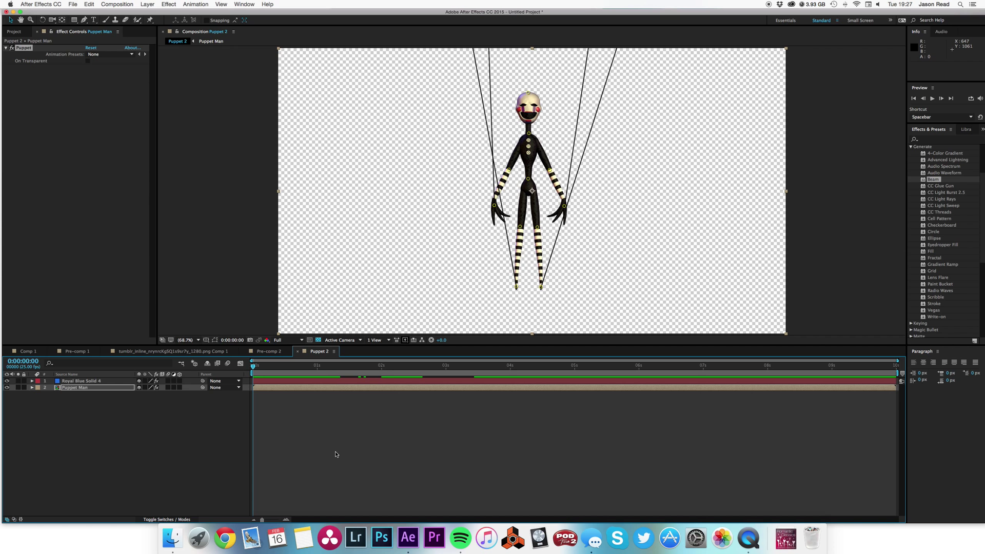
key(space)
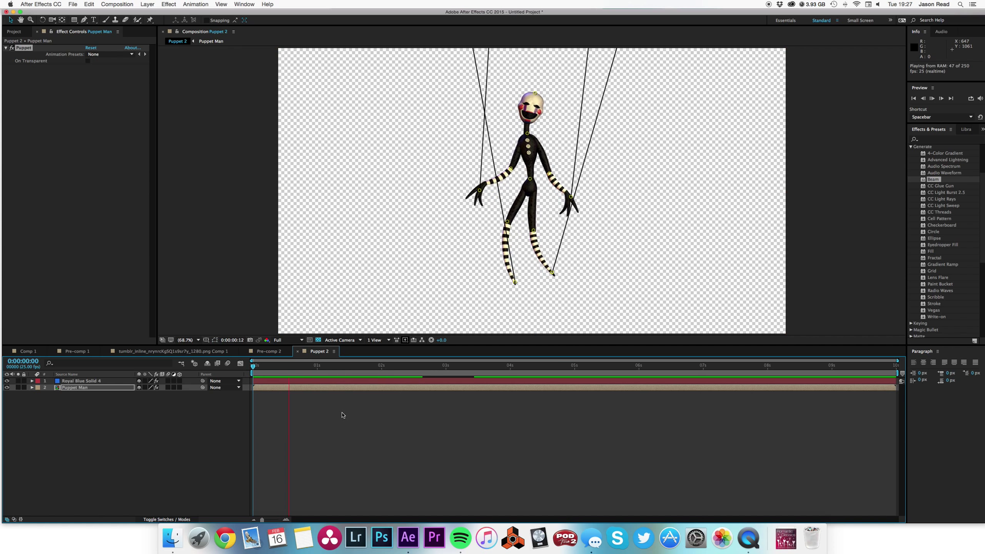
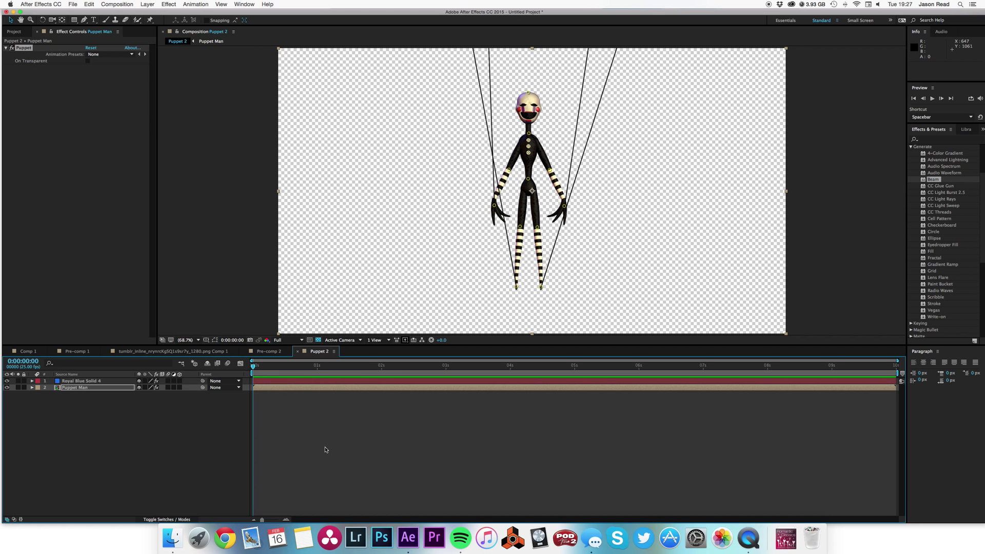
- Create a 1920 × 1080 px solid layer in deep red, colour A80020
click(228, 268)
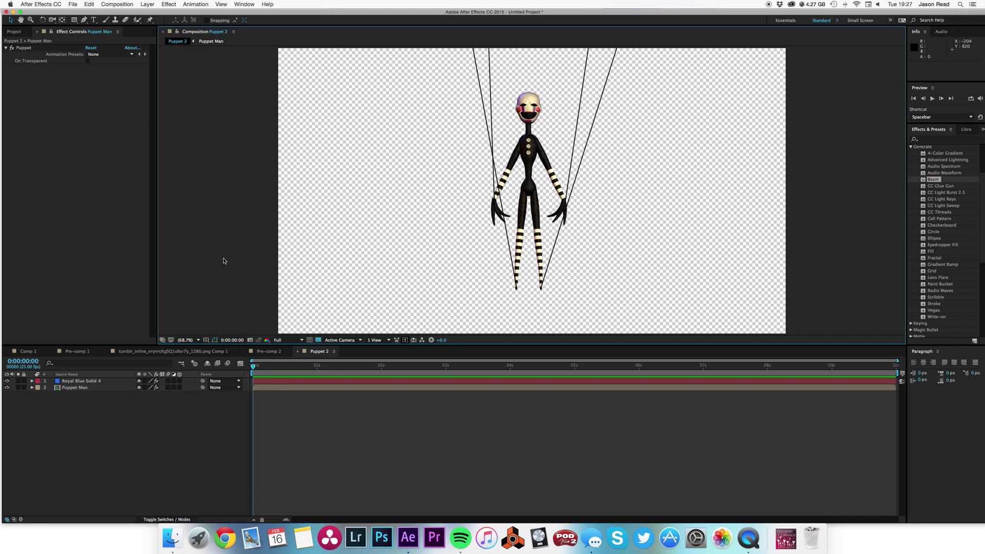
click(146, 8)
mouse_move(159, 14)
click(267, 23)
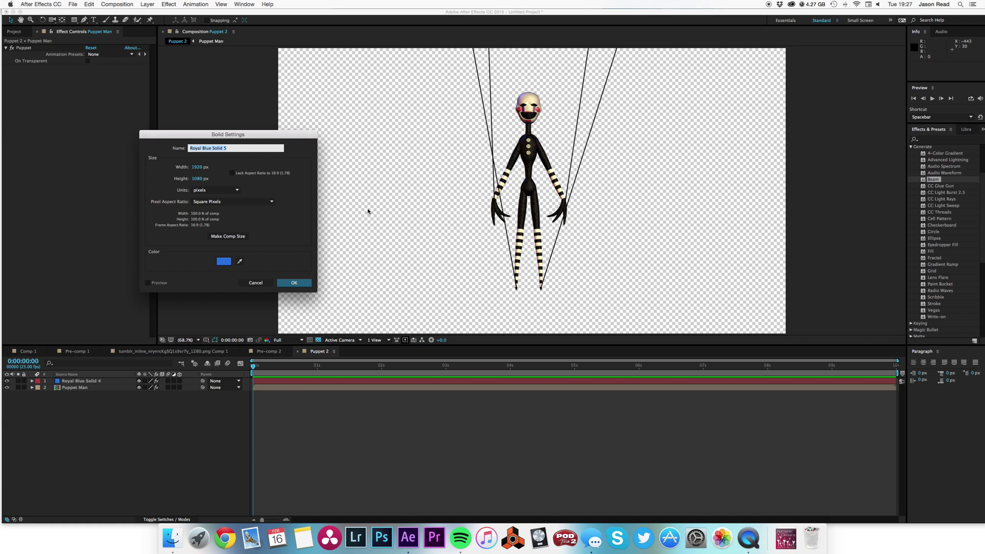
click(223, 260)
mouse_move(302, 234)
mouse_down()
mouse_move(310, 216)
mouse_move(308, 244)
mouse_up()
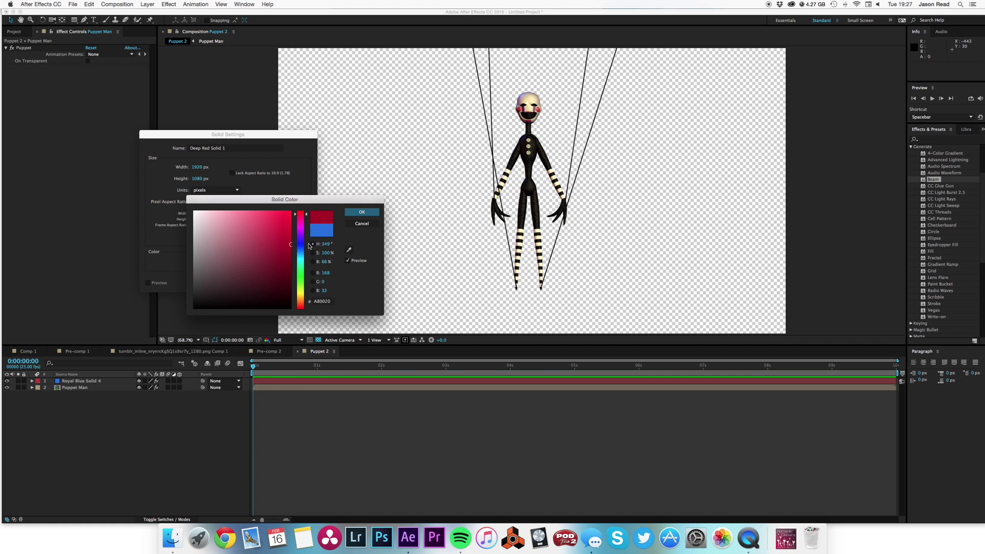
click(361, 211)
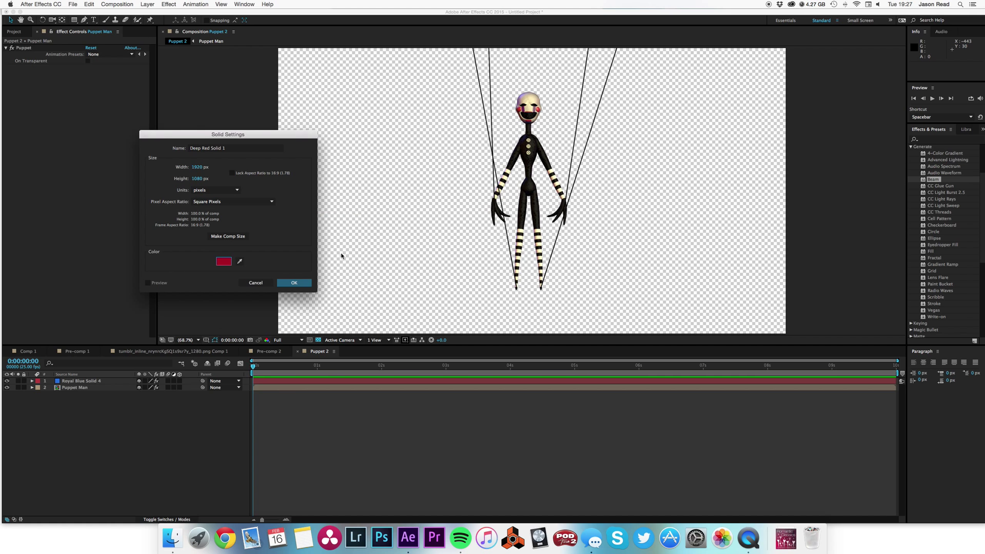
click(292, 283)
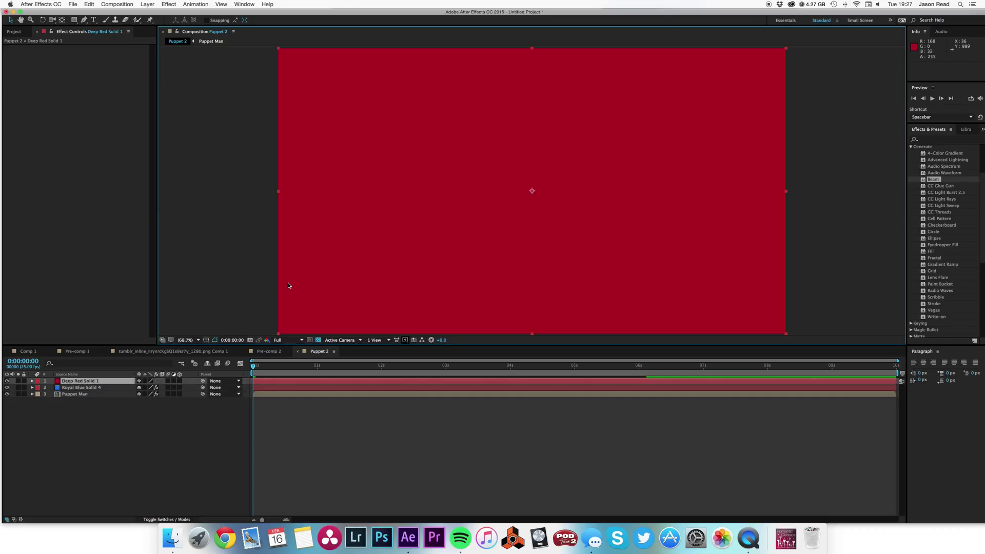
- Make the deep red solid a 3D layer and view the composition from Custom View 1
click(180, 381)
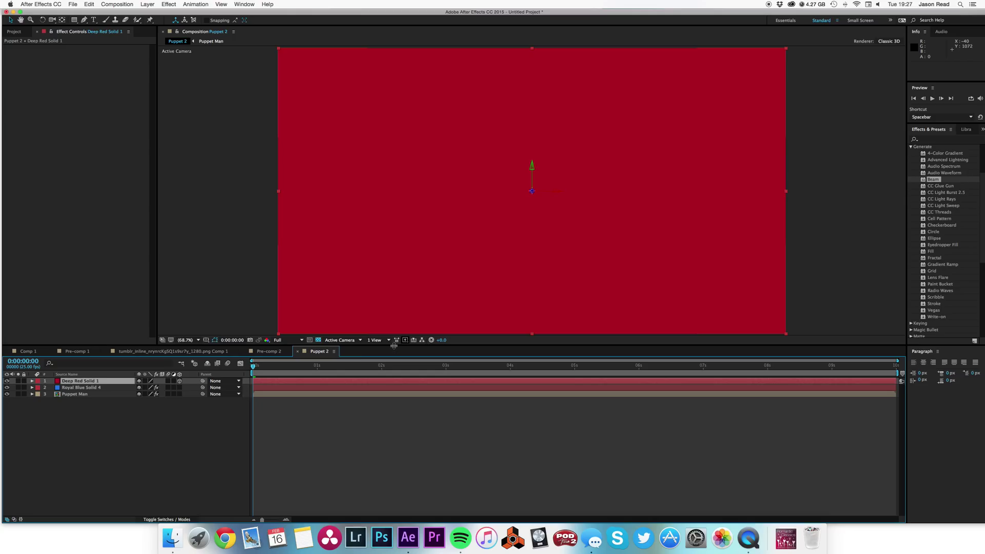
click(374, 340)
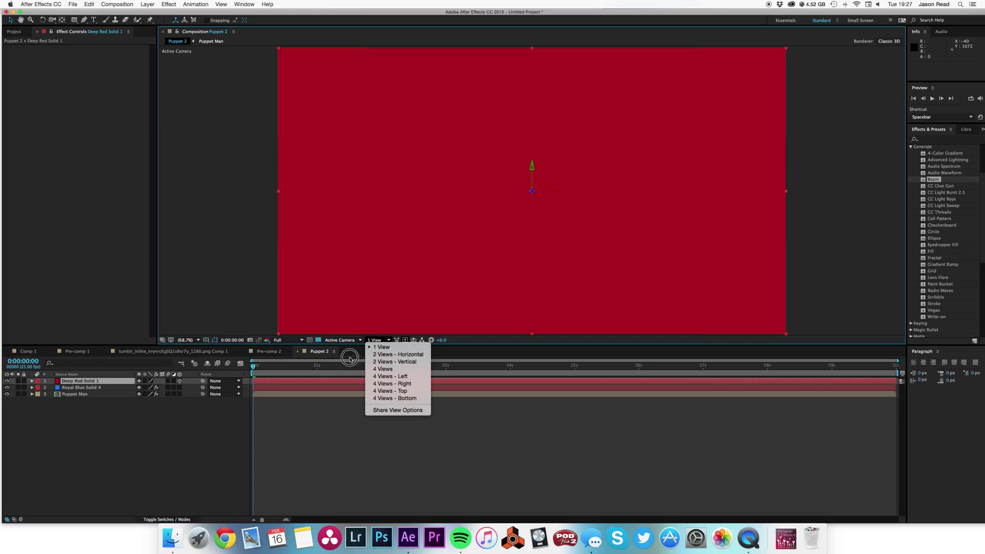
click(347, 341)
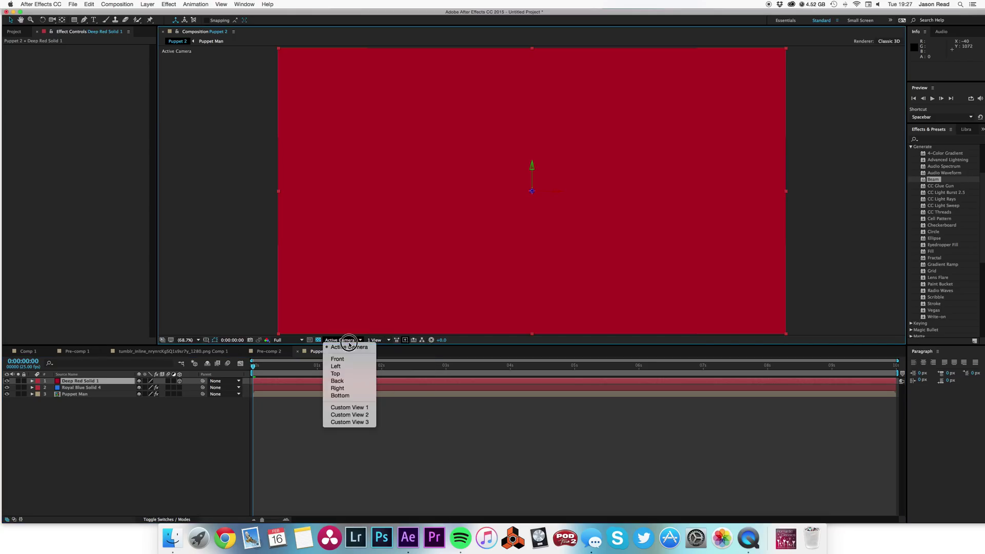
click(352, 402)
- Make the Puppet Man layer 3D and push the red solid back along its Z axis to about 490
click(180, 394)
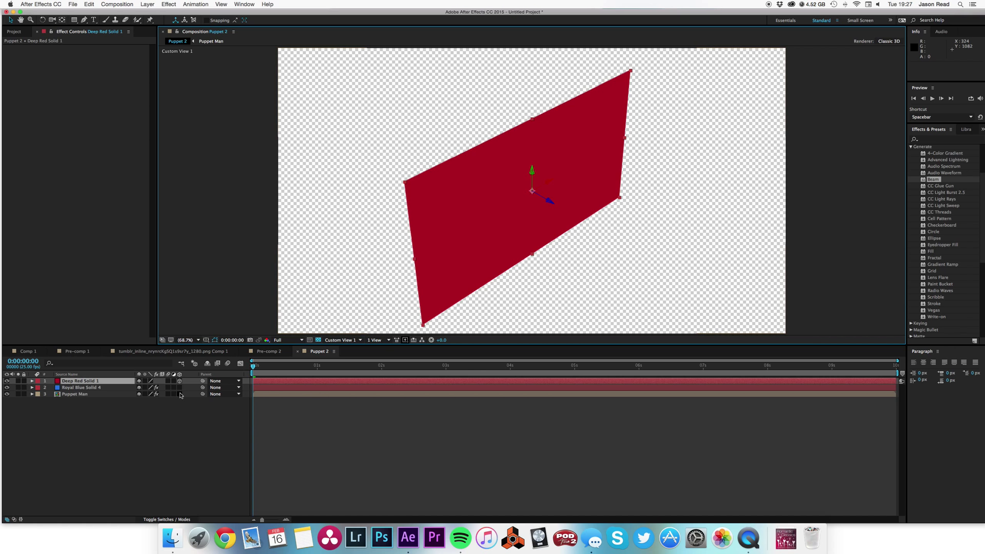
click(180, 394)
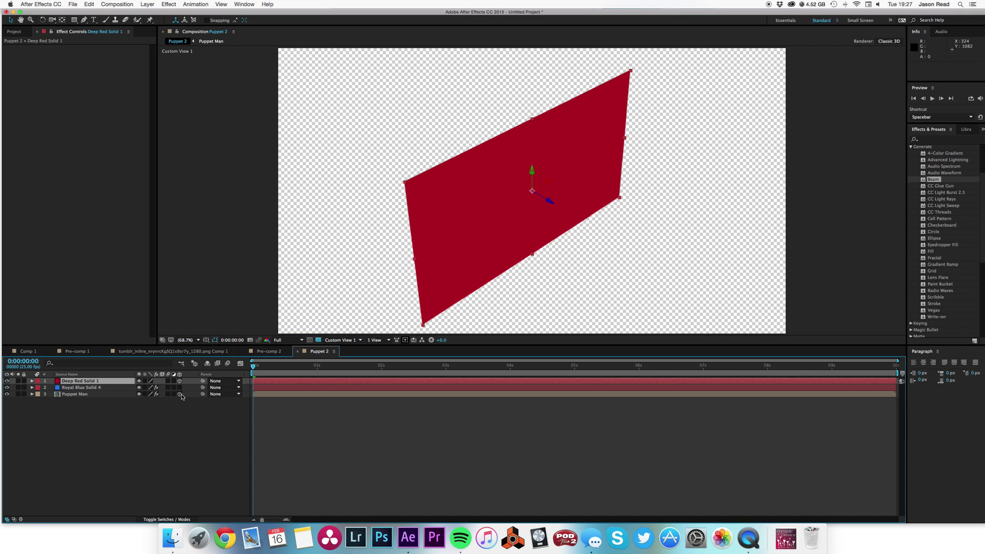
drag(549, 201, 438, 138)
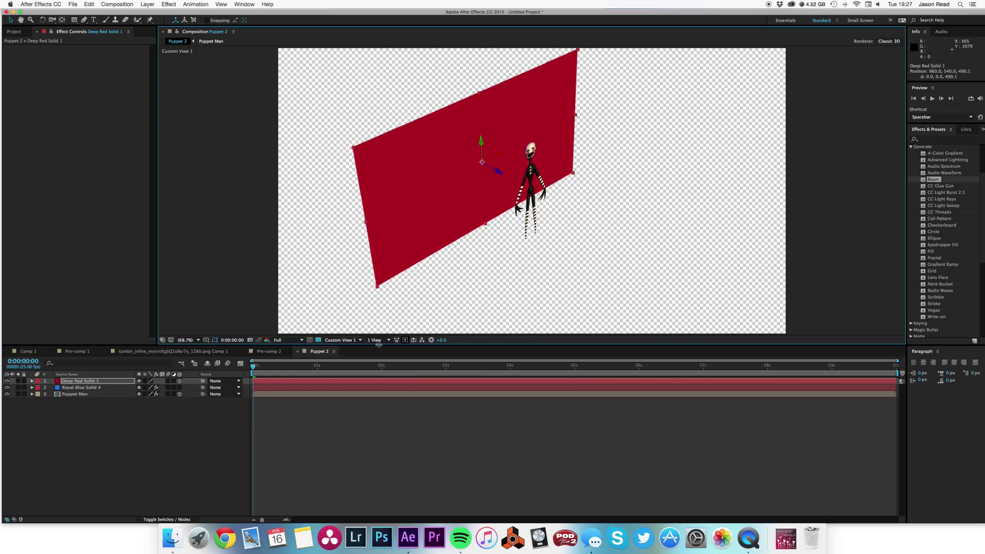
- Return to the Active Camera view and move the Puppet Man layer above the red solid in the layer stack
click(340, 340)
click(338, 345)
click(304, 411)
drag(312, 370, 312, 370)
click(116, 393)
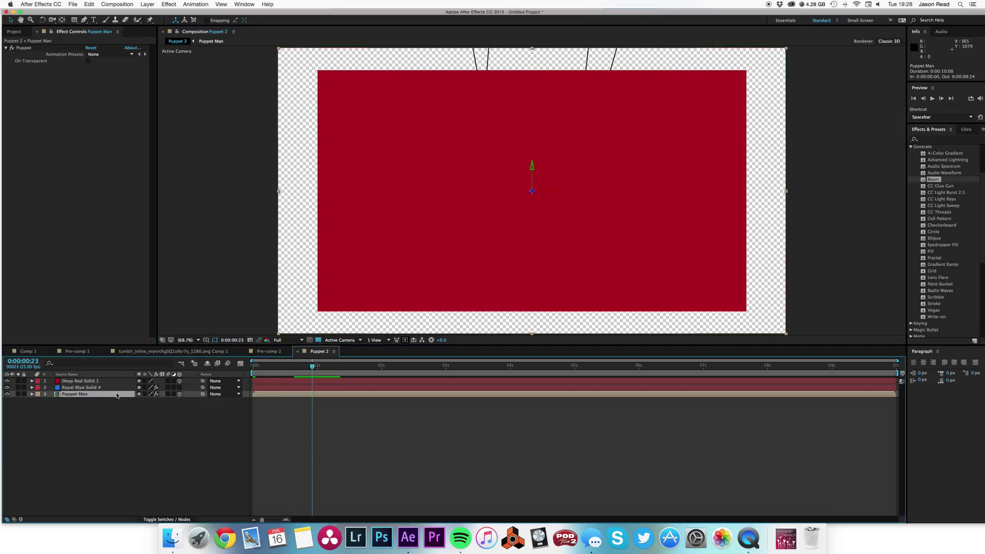
drag(116, 394, 115, 377)
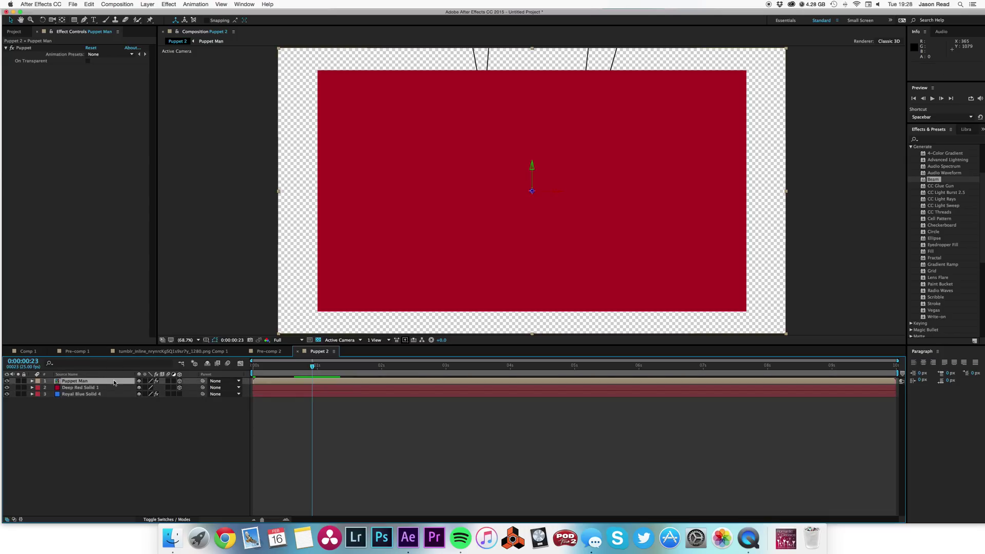
- View the composition from Custom View 1 and move the current time to 0:00:01:04
click(340, 422)
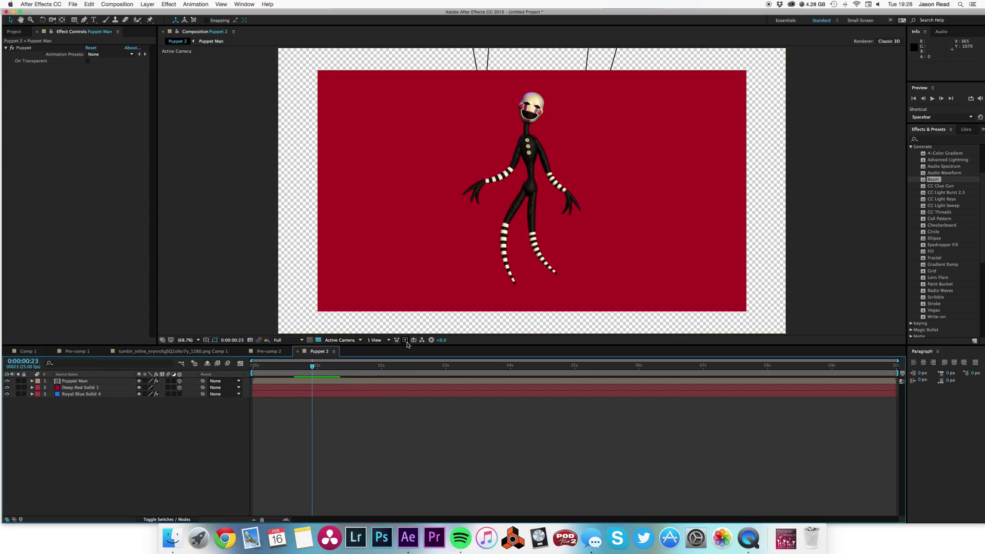
click(340, 340)
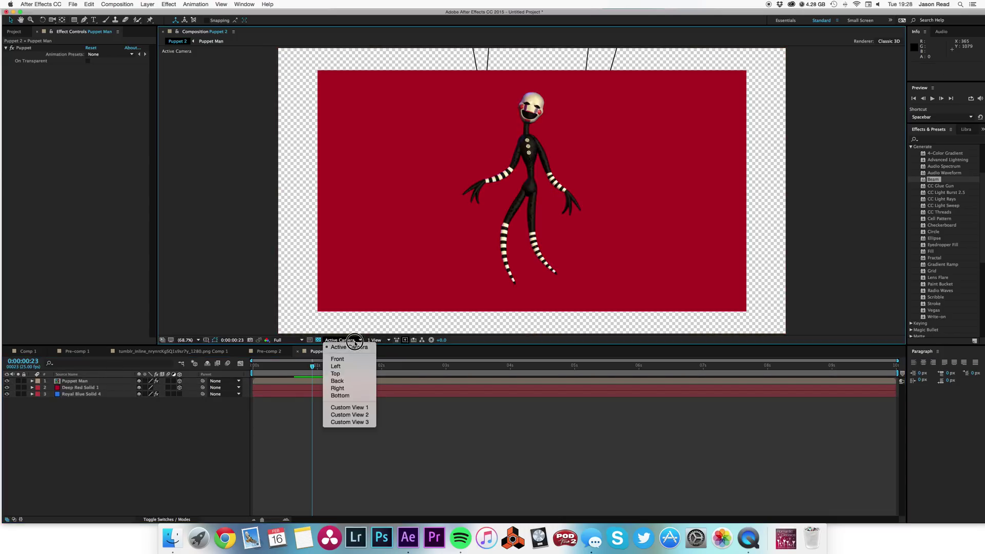
click(361, 409)
drag(313, 367, 327, 368)
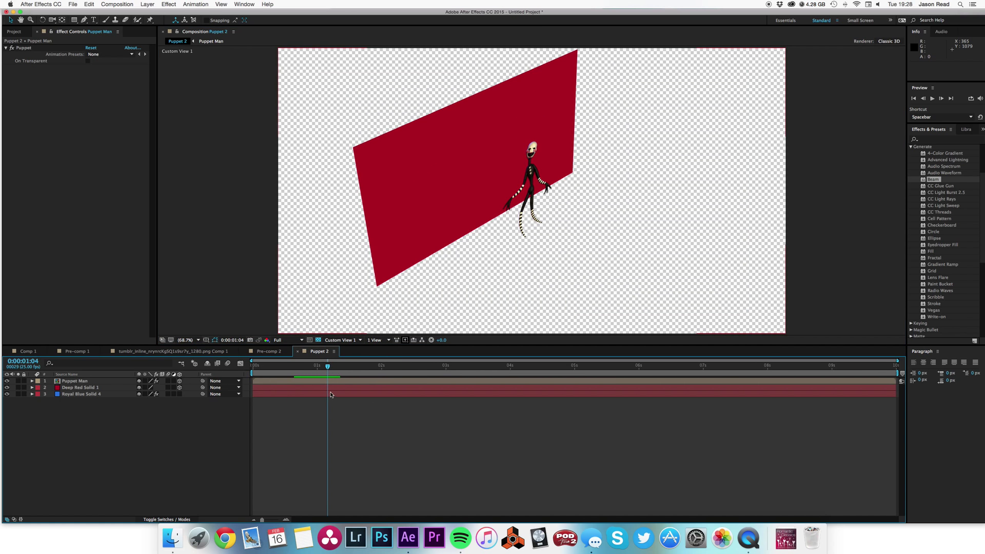
- Move Royal Blue Solid 4 to the top of the layer stack and return to the Active Camera view
click(82, 388)
drag(95, 398, 98, 381)
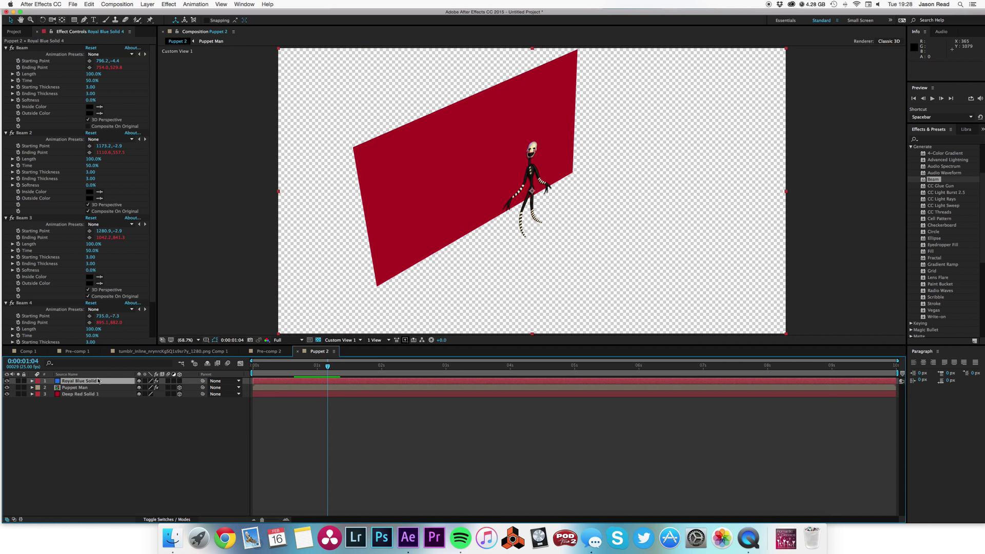
click(360, 340)
click(340, 345)
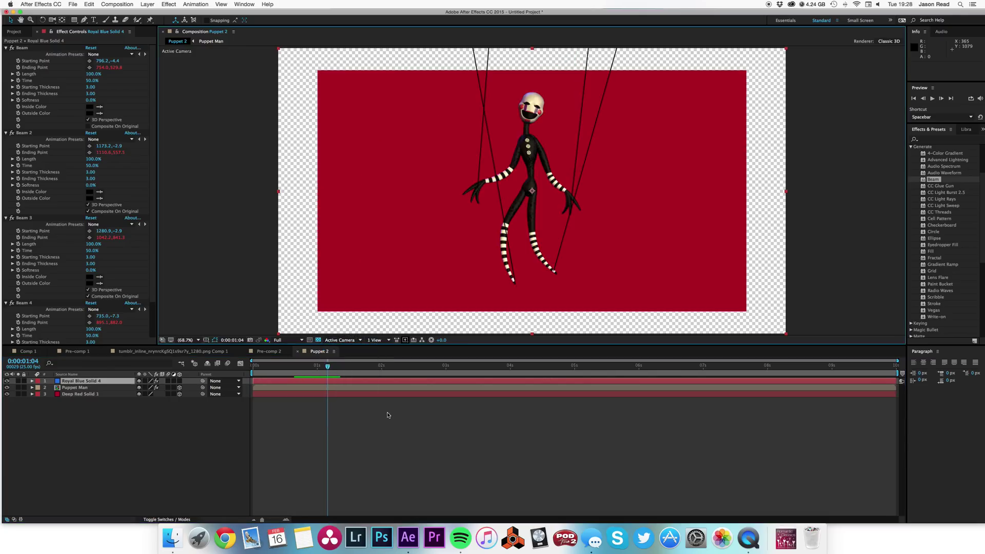
- Scale the deep red backdrop solid up uniformly to about 138% so it fills the frame
click(364, 395)
key(s)
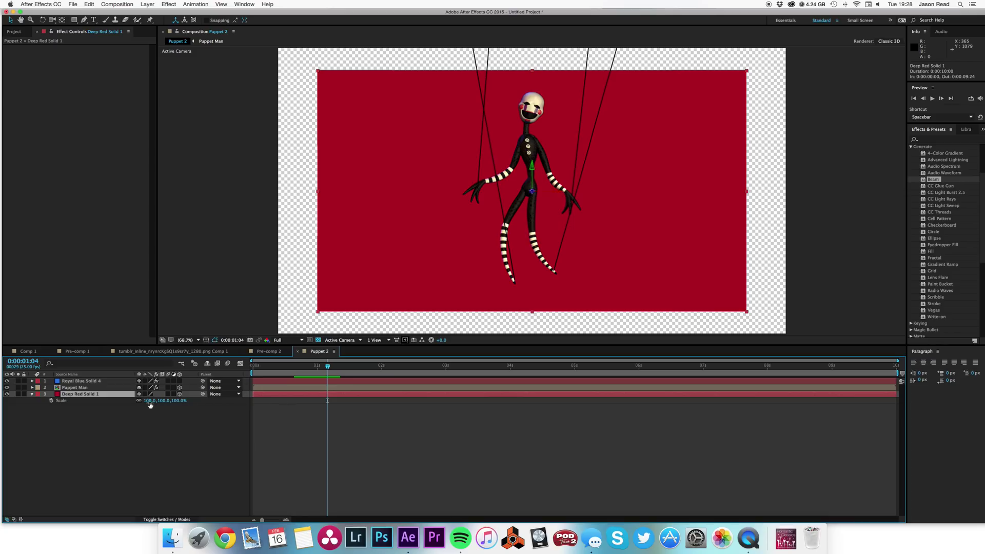
drag(150, 405, 165, 405)
- Duplicate the deep red solid and set the copy's X Rotation to 90°
click(354, 396)
key(super+d)
key(r)
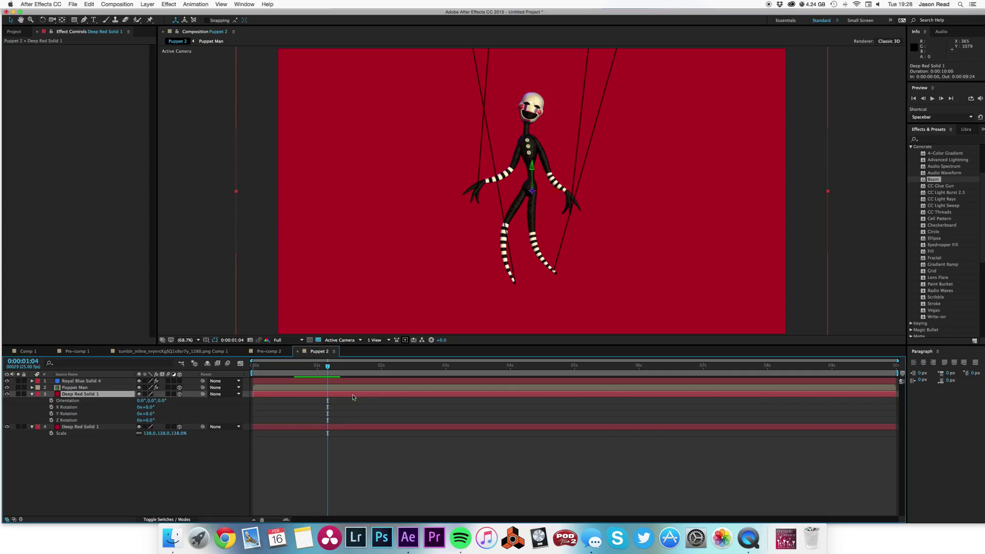
click(147, 407)
text(90)
key(Return)
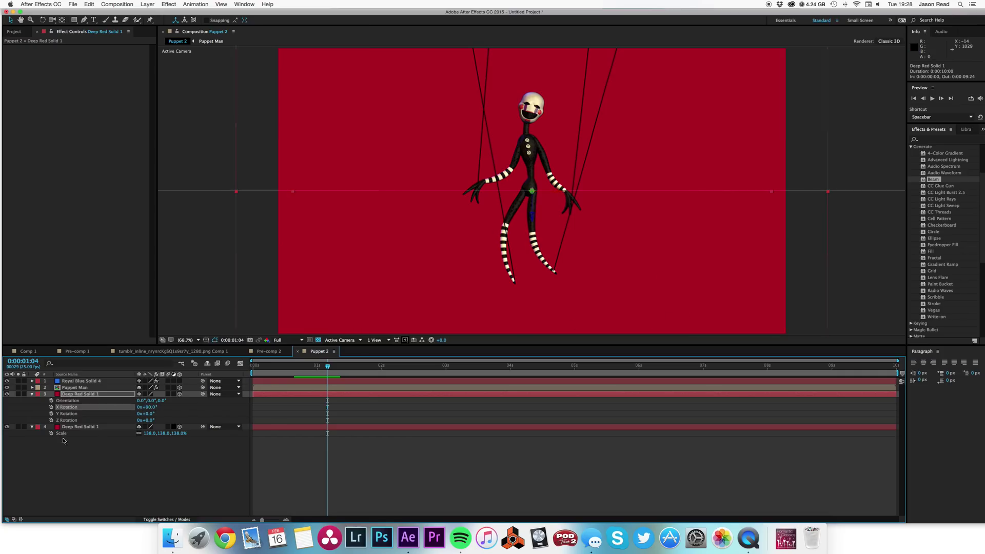
- Hide the backdrop solid and lower the rotated copy to a Y position of about 891 as a floor
click(7, 426)
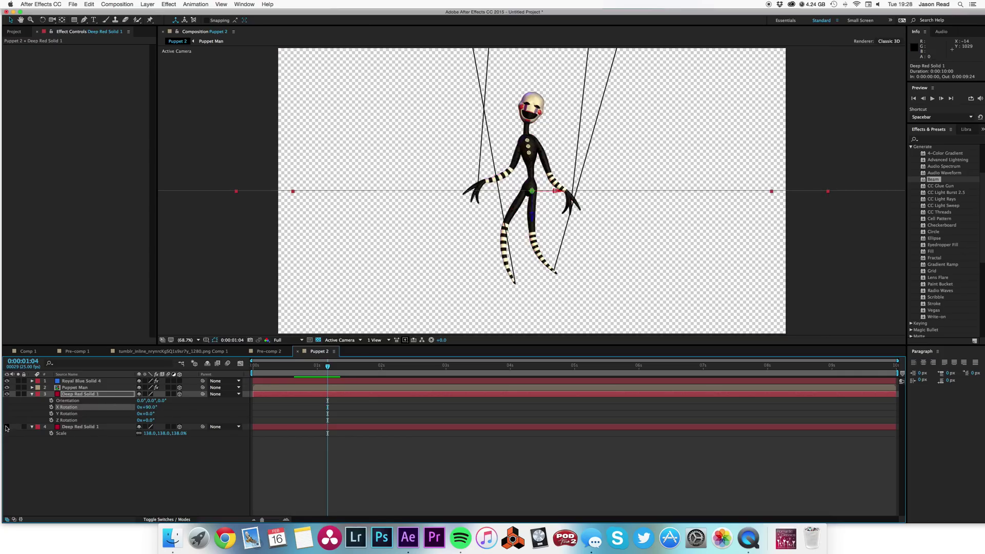
drag(532, 217, 538, 308)
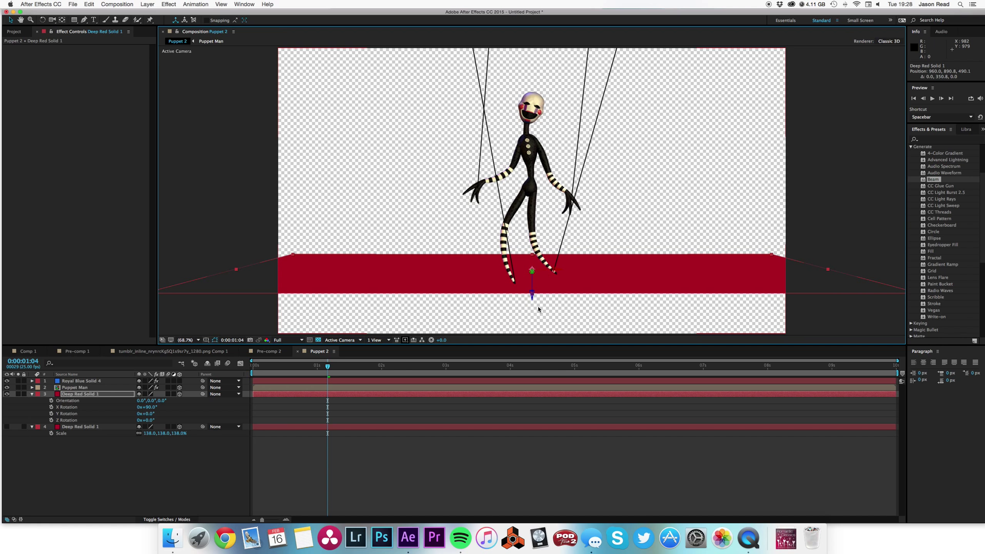
- Scale the floor solid to about 195, 302, 195% and make the backdrop solid visible again
click(532, 397)
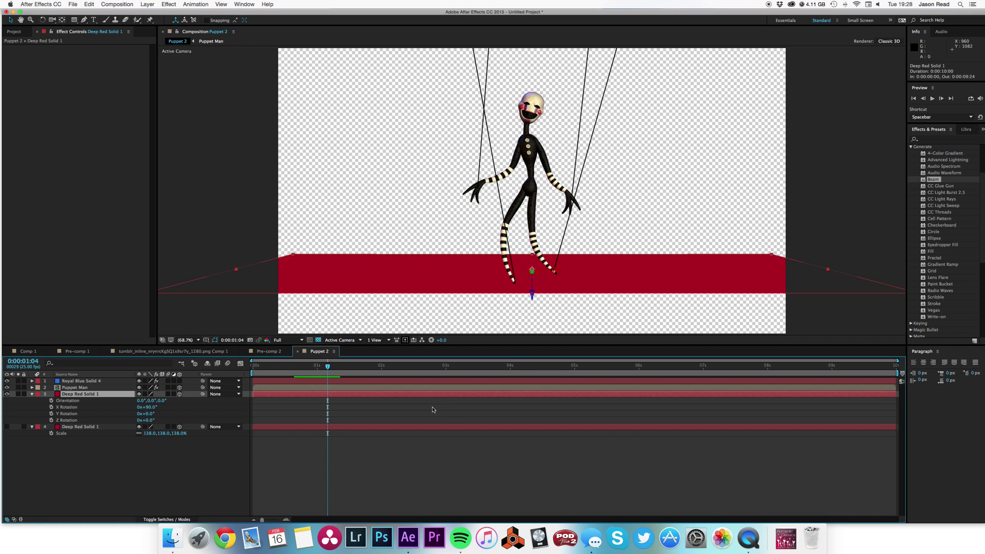
key(s)
drag(152, 404, 175, 402)
drag(531, 309, 536, 359)
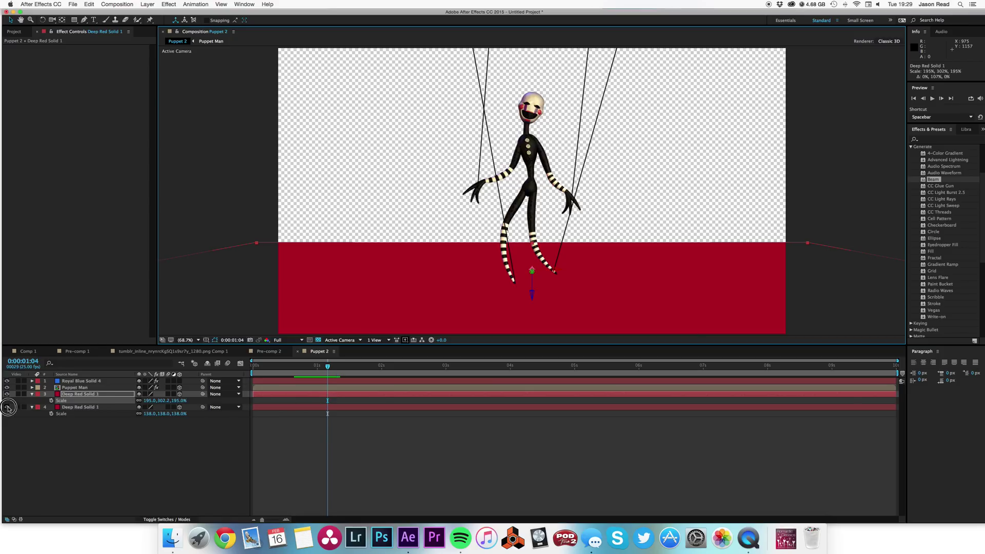
click(7, 407)
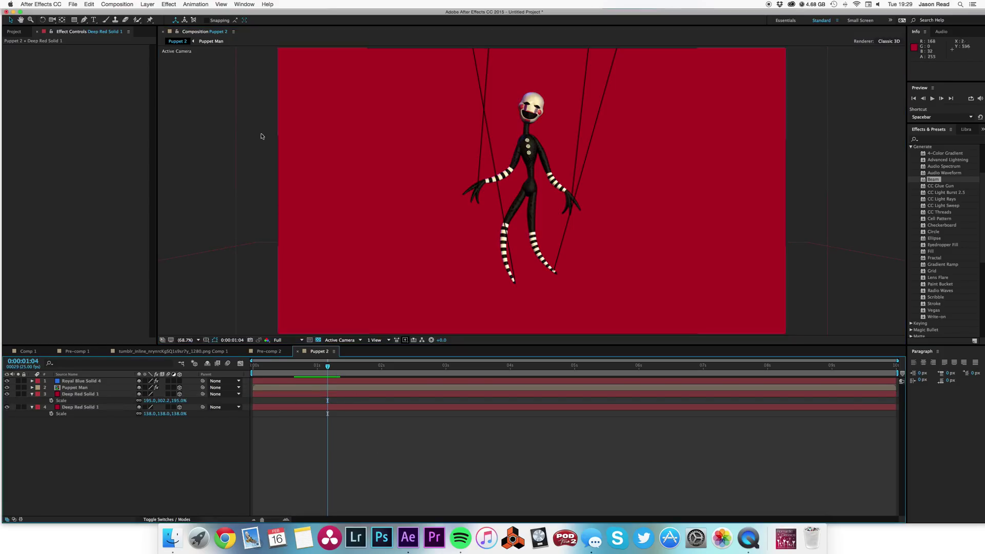
- Add a shadow-casting Spot light with 10 px shadow diffusion and raise it to just above the puppet's head
click(147, 4)
mouse_move(147, 13)
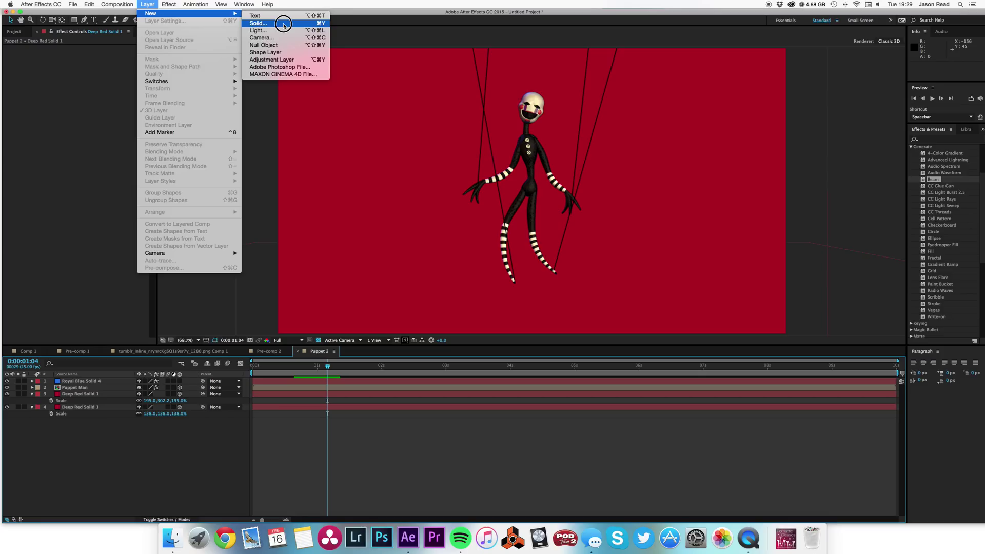
click(260, 30)
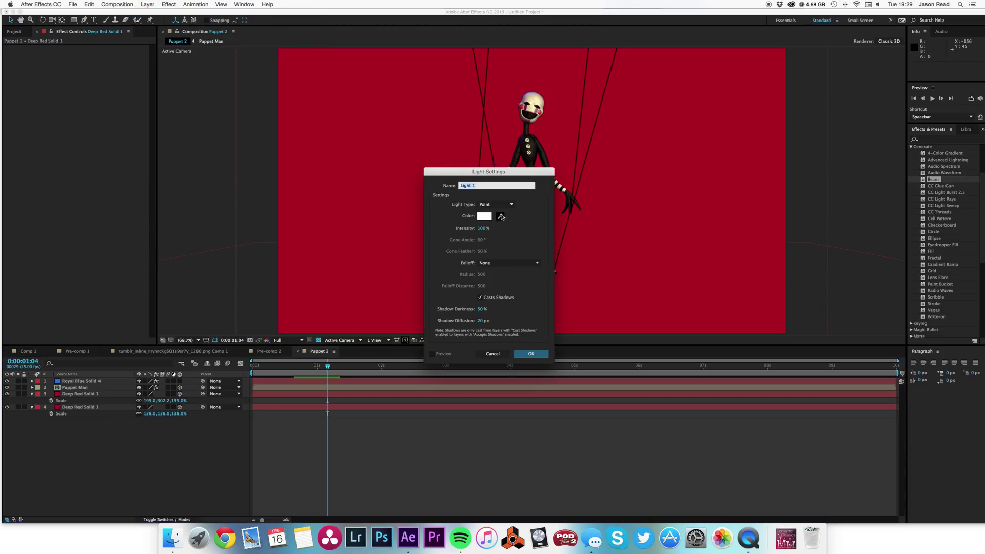
click(496, 204)
click(493, 213)
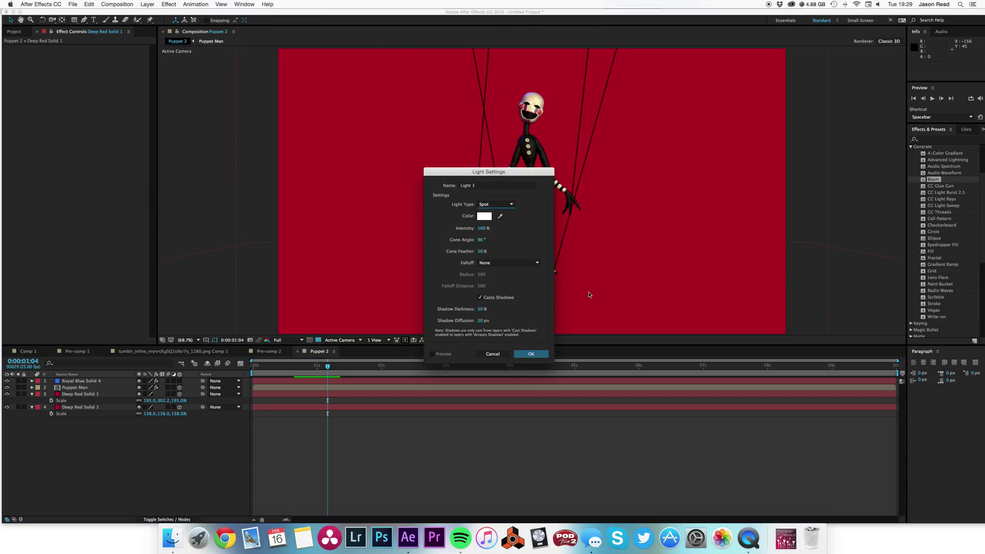
click(481, 320)
click(531, 354)
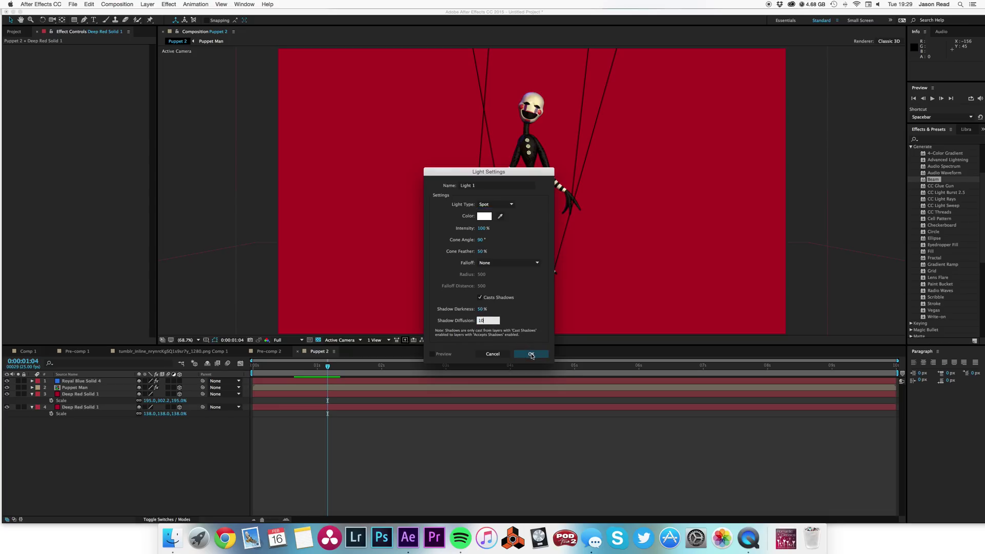
click(531, 354)
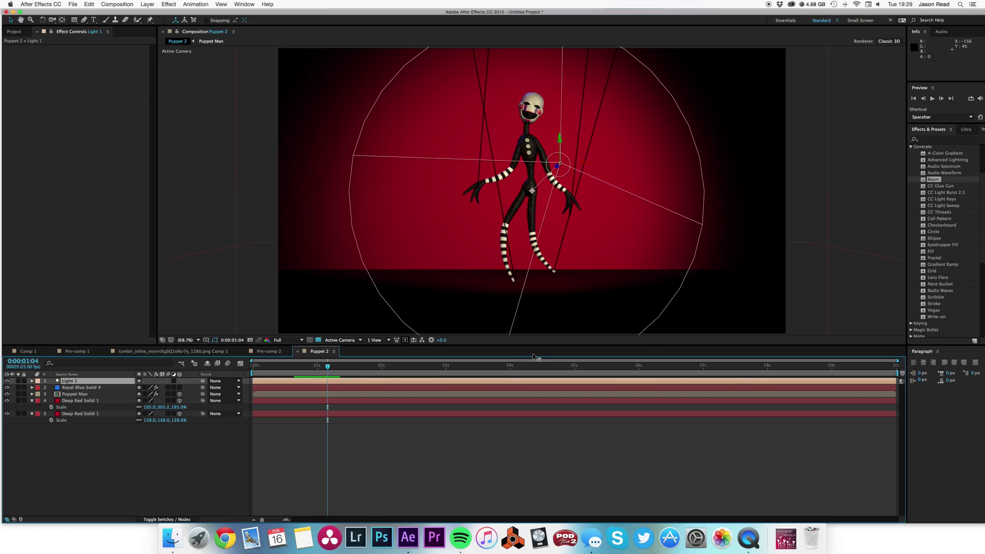
drag(561, 139, 539, 193)
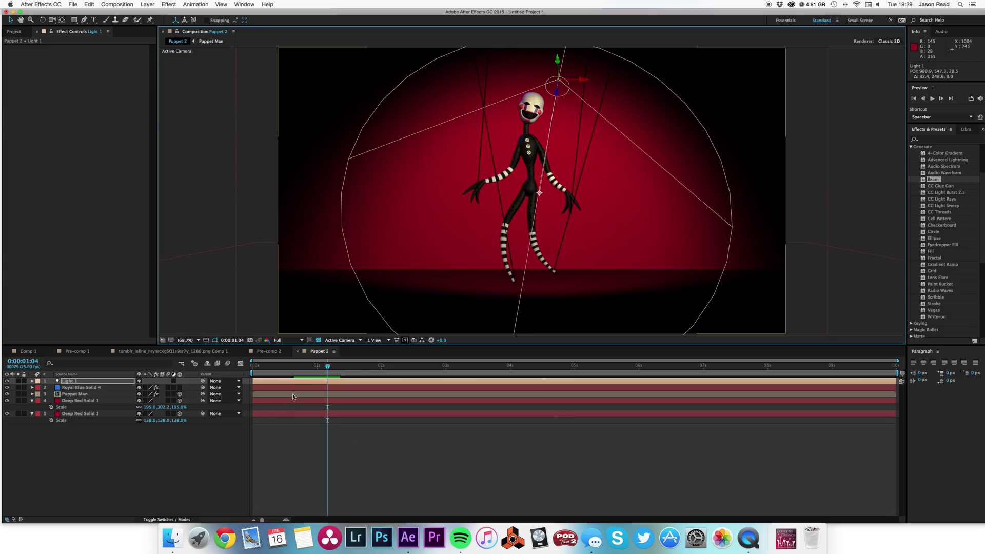
- Turn on Casts Shadows in the Puppet Man layer's material options
click(105, 394)
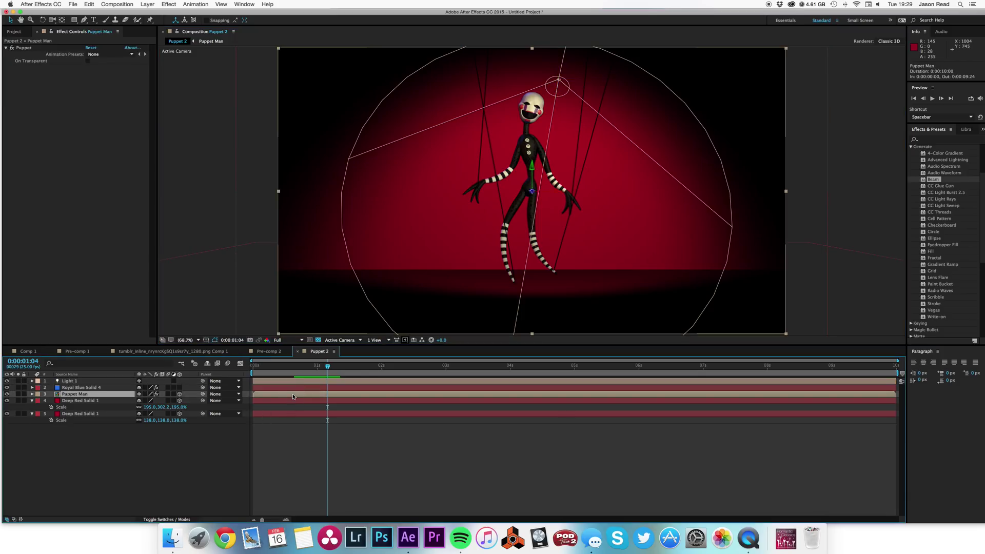
click(32, 395)
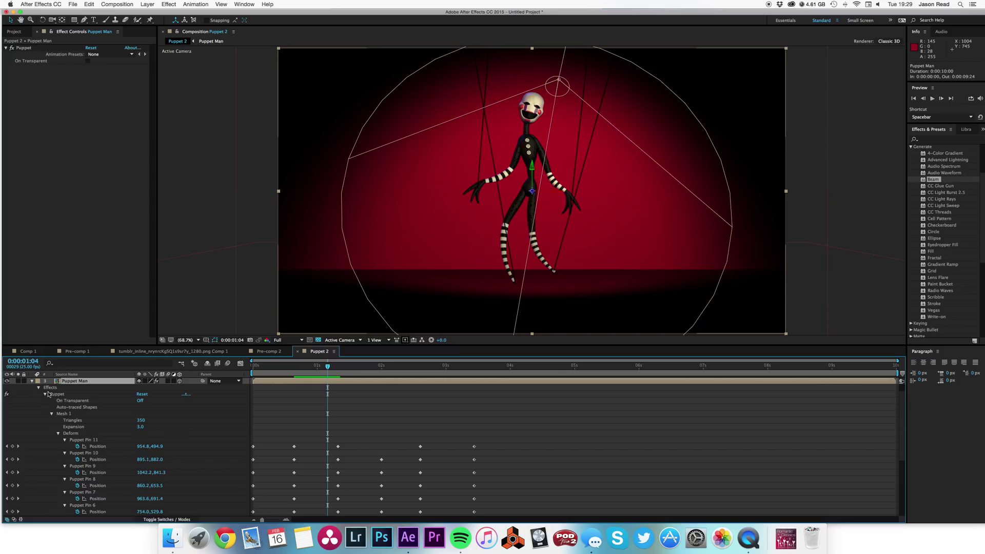
scroll(50, 400, down, 5)
click(44, 487)
scroll(145, 456, down, 2)
click(139, 461)
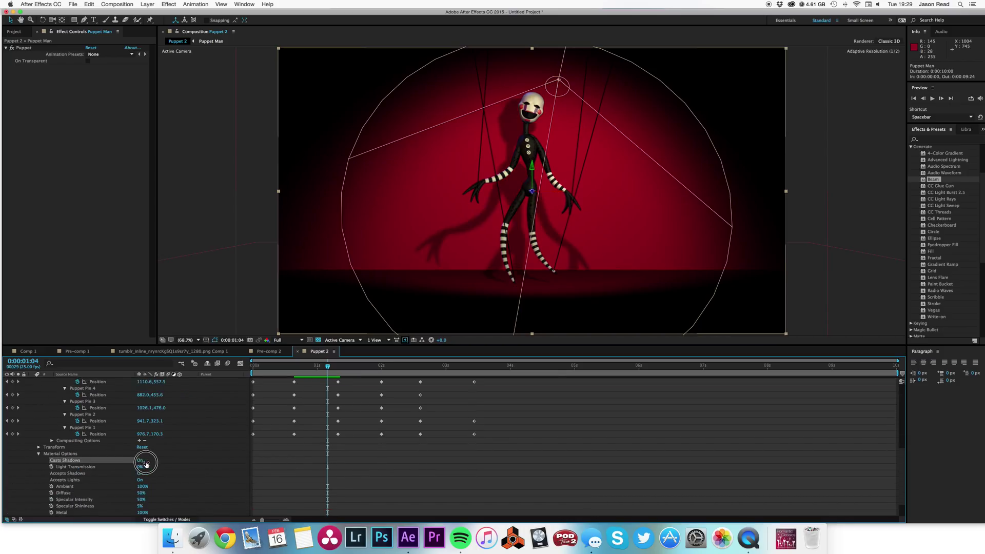
- Collapse the expanded properties of the Puppet Man layer and both deep red solids, and clear the selection
scroll(297, 457, up, 5)
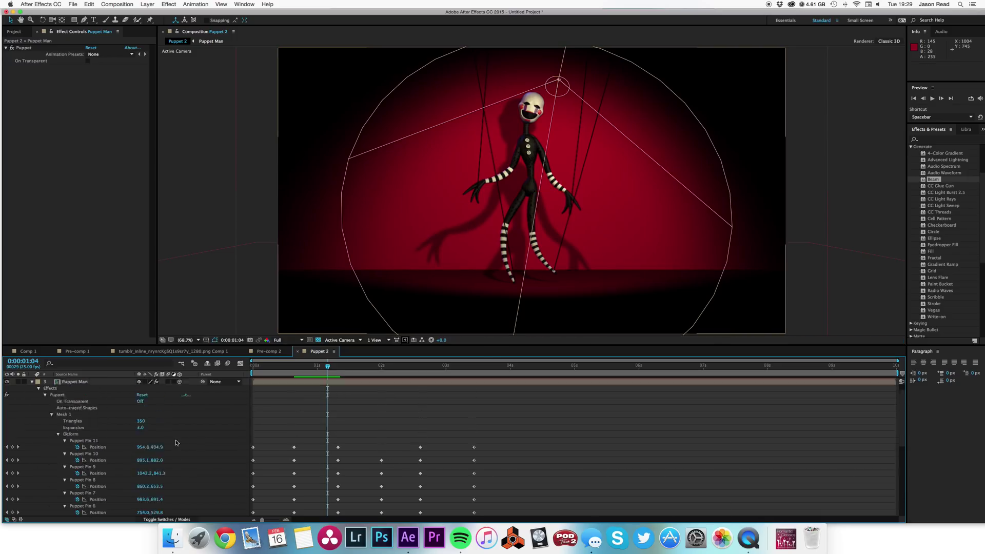
key(s)
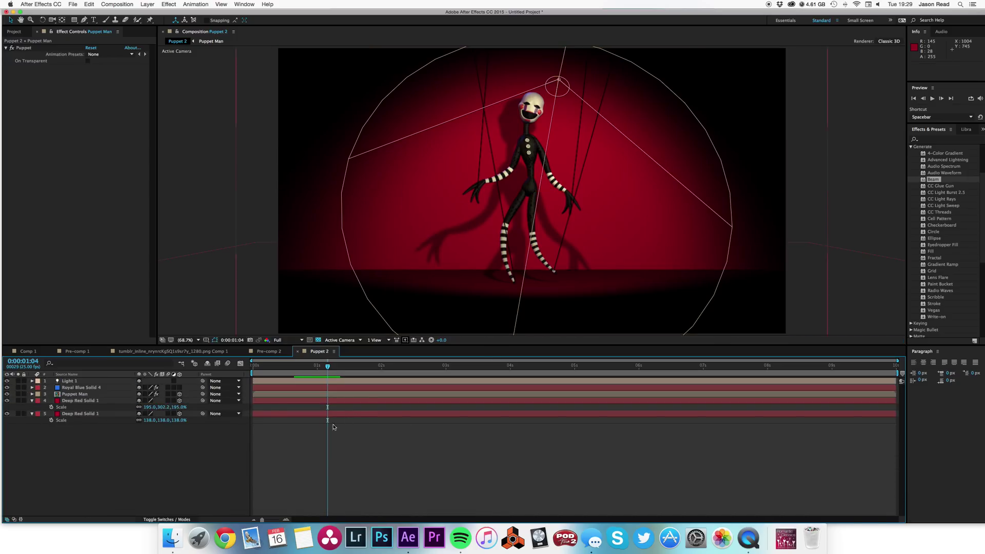
click(32, 401)
click(32, 407)
click(425, 425)
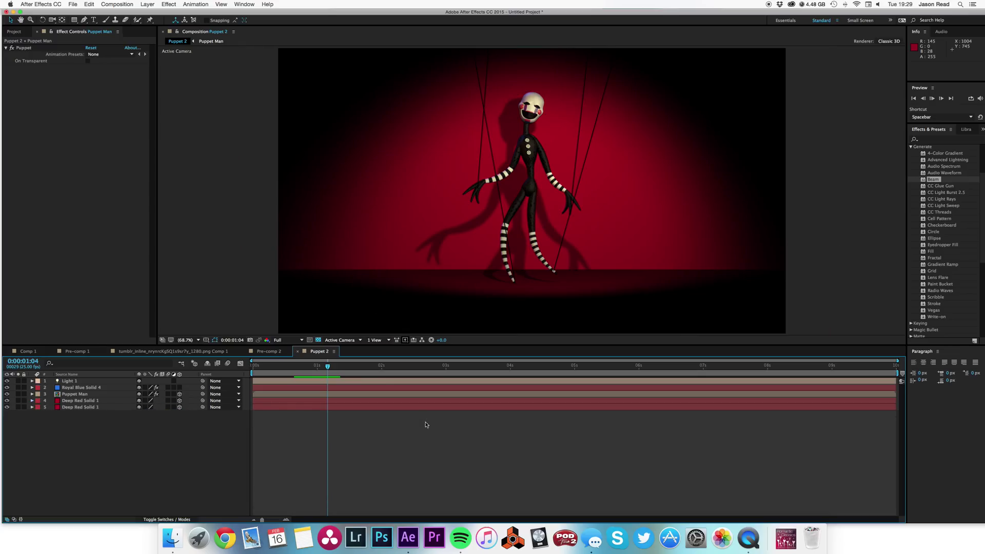
- Scrub through the first second of the animation to examine the puppet, its strings and its shadow
drag(295, 366, 315, 368)
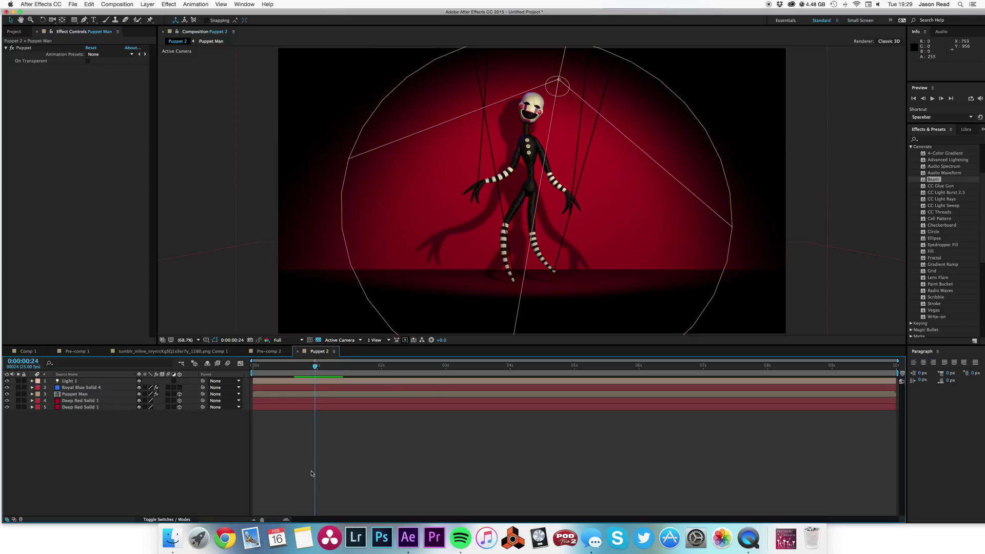
click(179, 388)
click(286, 372)
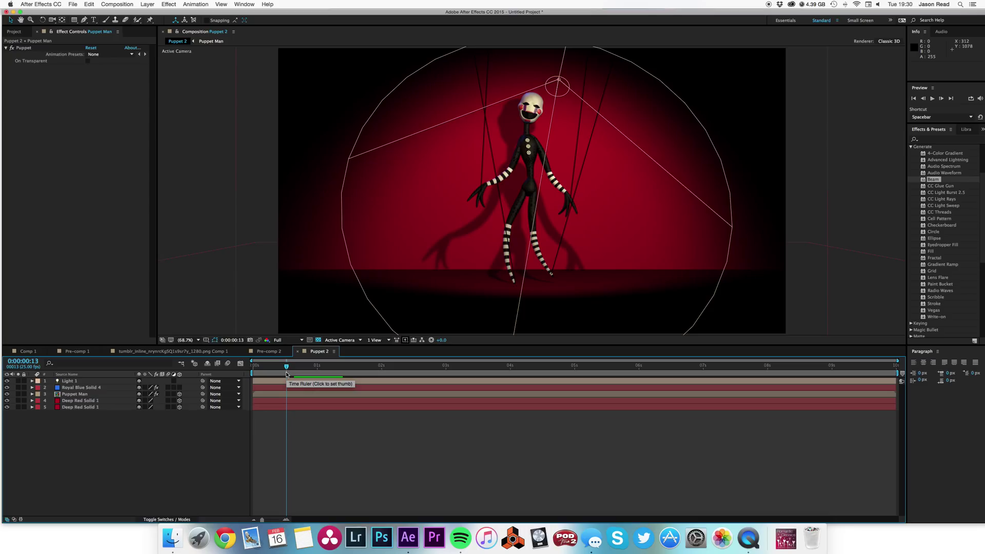
drag(286, 371, 295, 372)
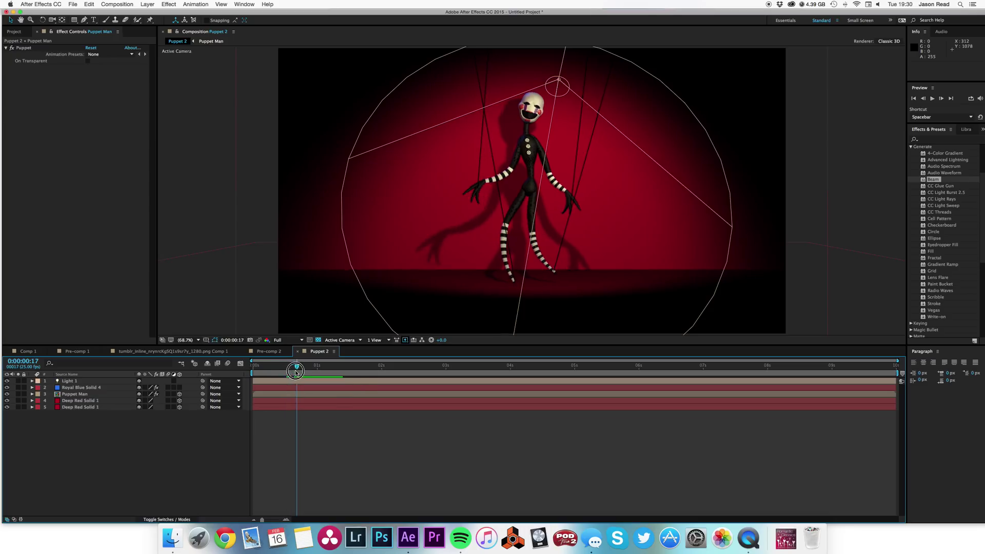
- Collapse the settings of all four Beam effects on Royal Blue Solid 4
click(337, 388)
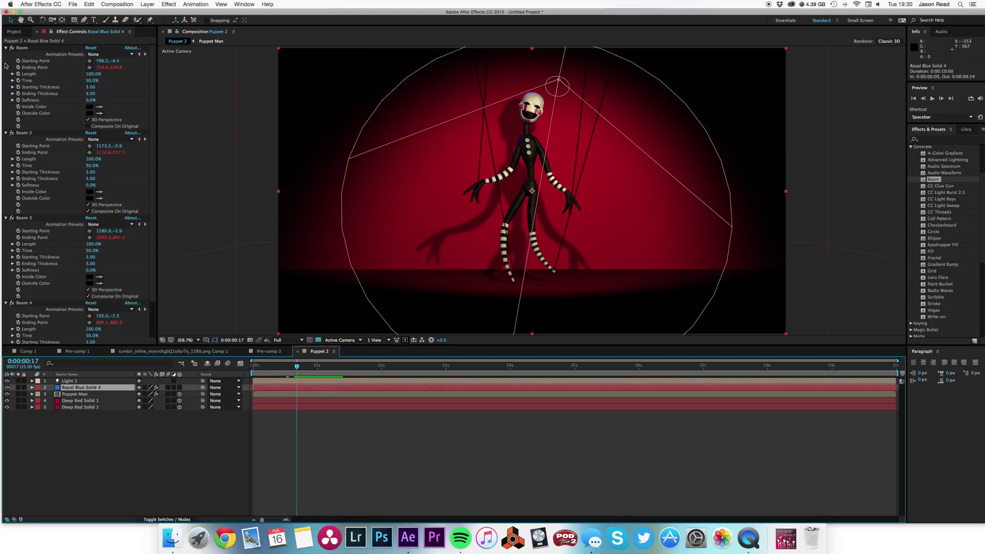
click(6, 47)
click(6, 54)
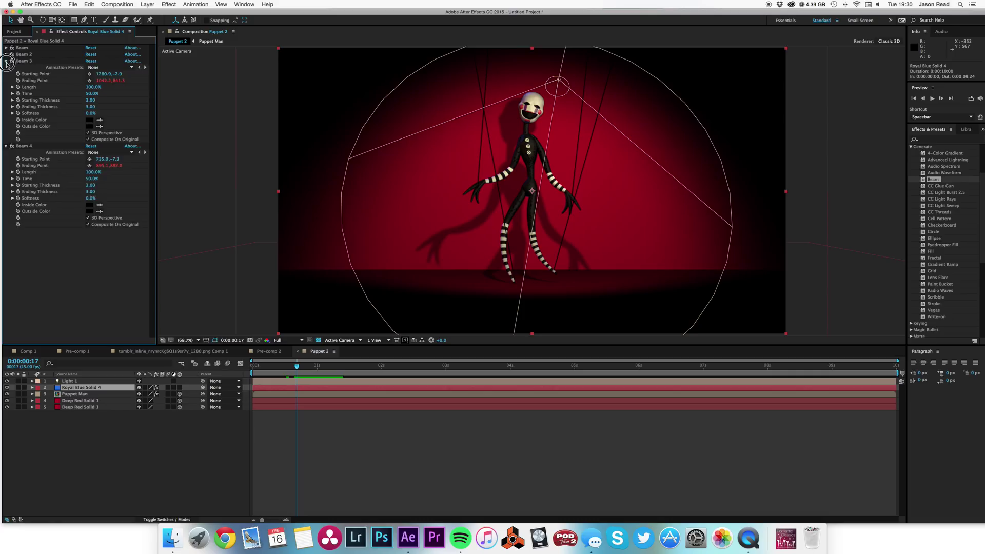
click(6, 61)
click(7, 67)
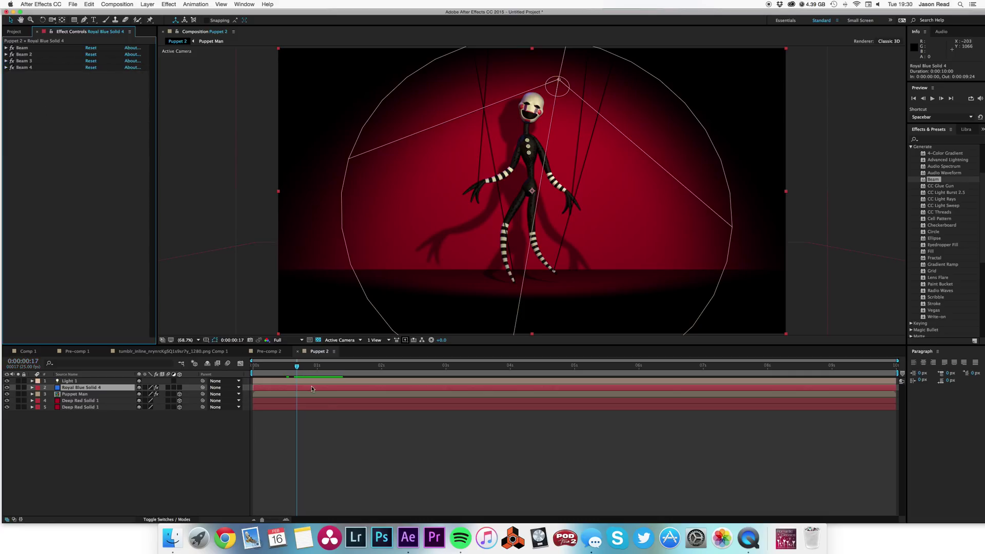
- Try pre-composing Royal Blue Solid 4 with all attributes moved into the new composition, and undo it
click(147, 4)
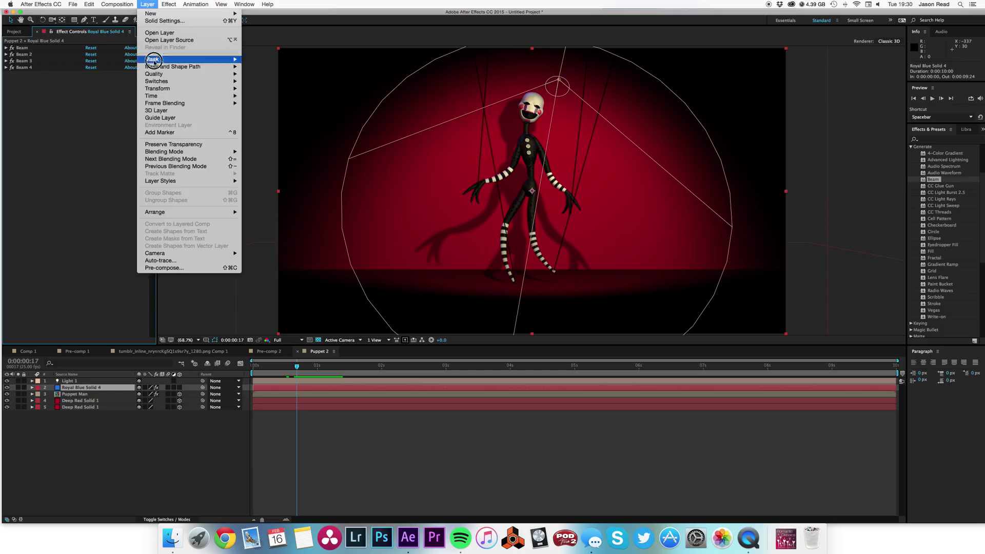
click(189, 269)
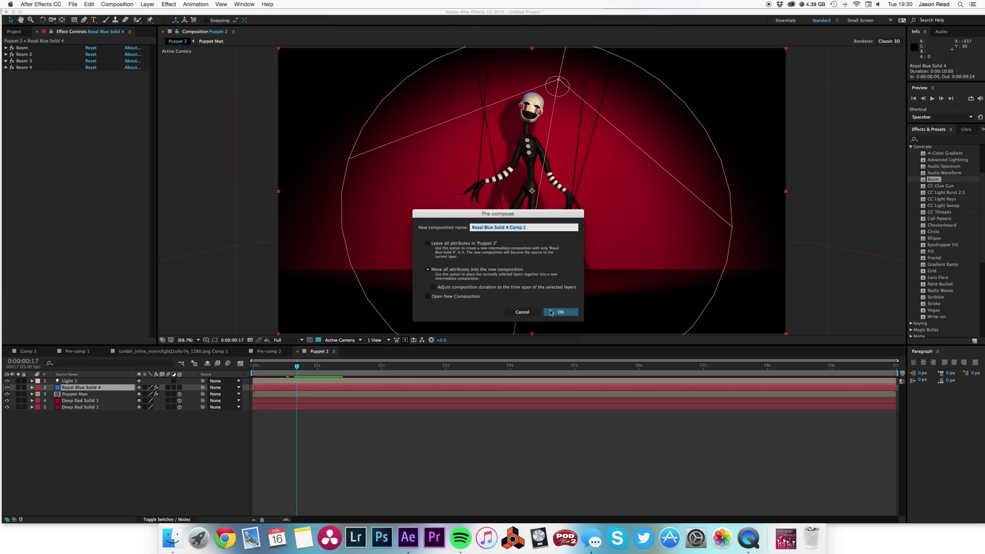
click(559, 312)
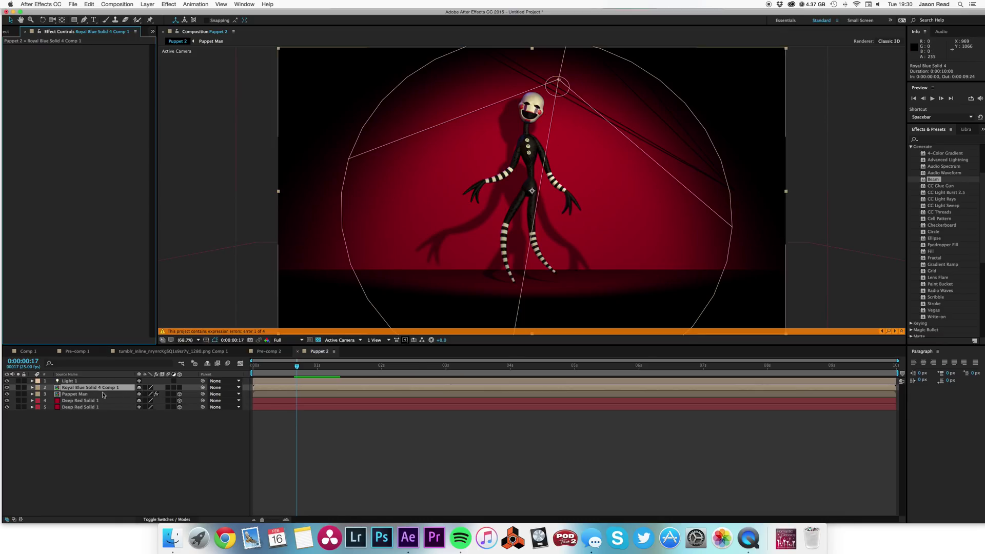
key(super+z)
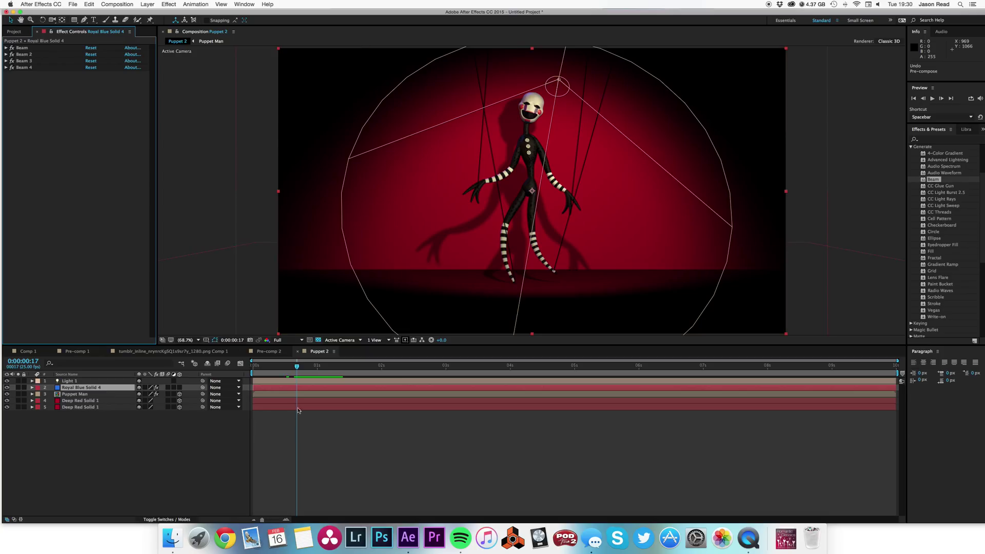
- Duplicate the Puppet Man layer and pre-compose the copy with Royal Blue Solid 4 into a new composition named Strings
click(286, 394)
key(super+d)
shift+click(289, 389)
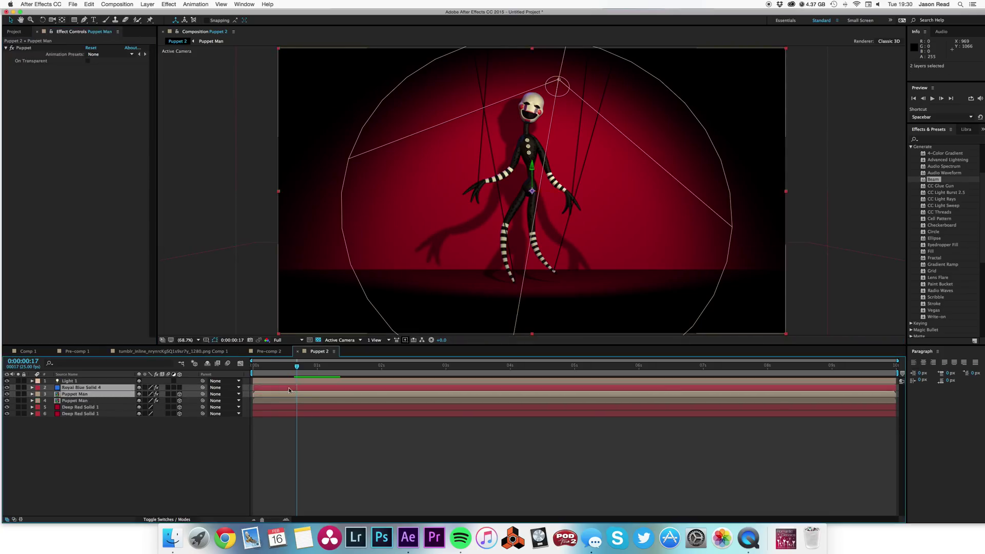
click(147, 4)
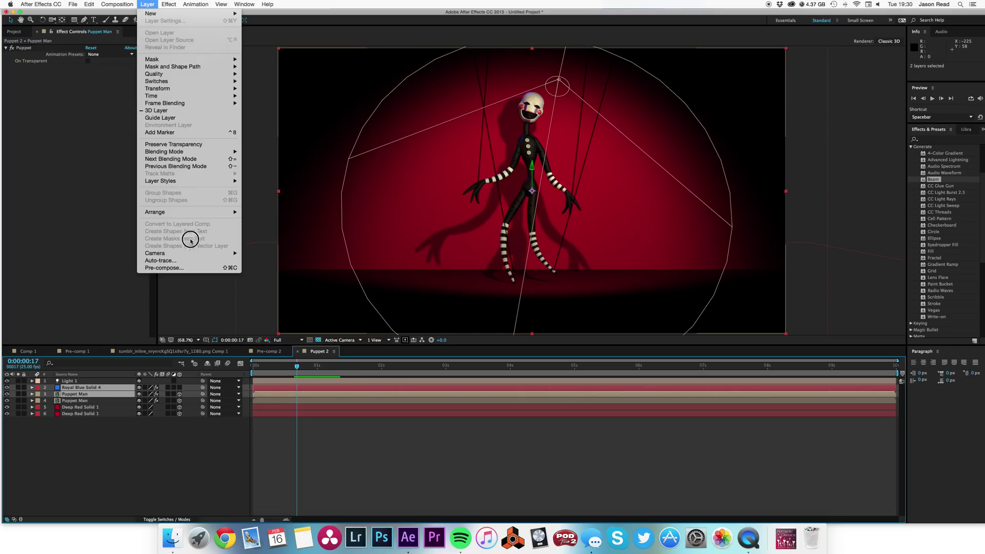
click(189, 265)
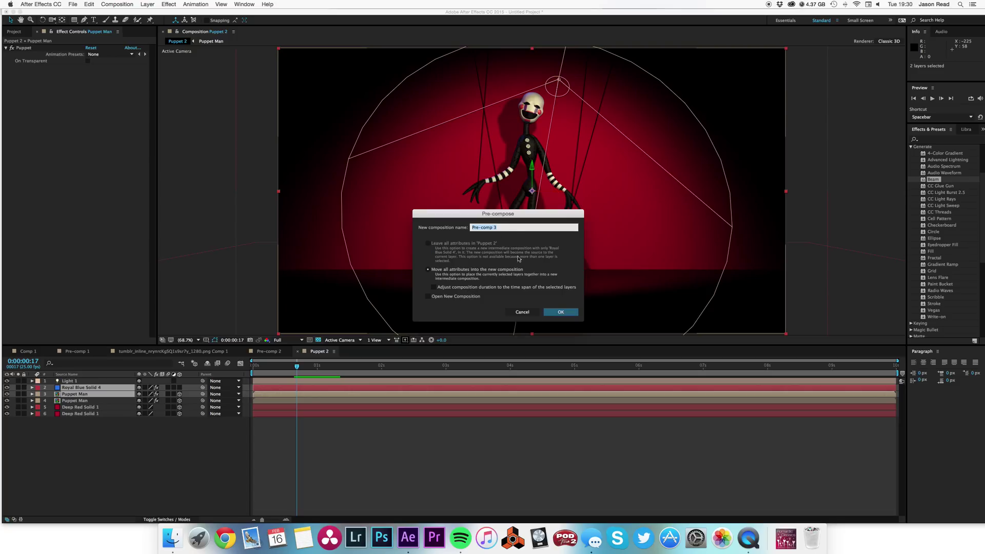
text(Strings)
click(570, 313)
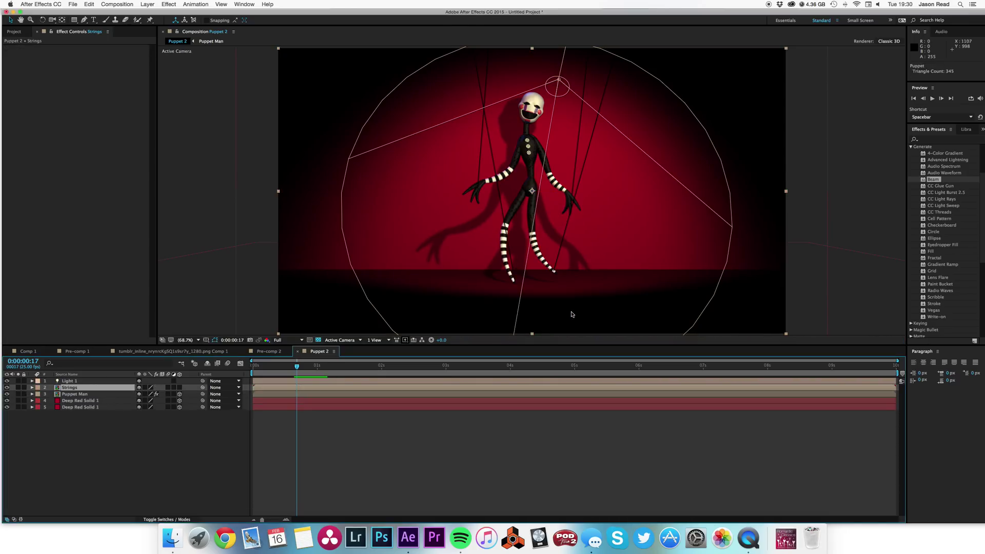
- Make the Strings layer 3D and turn on Casts Shadows in its Material Options
click(179, 388)
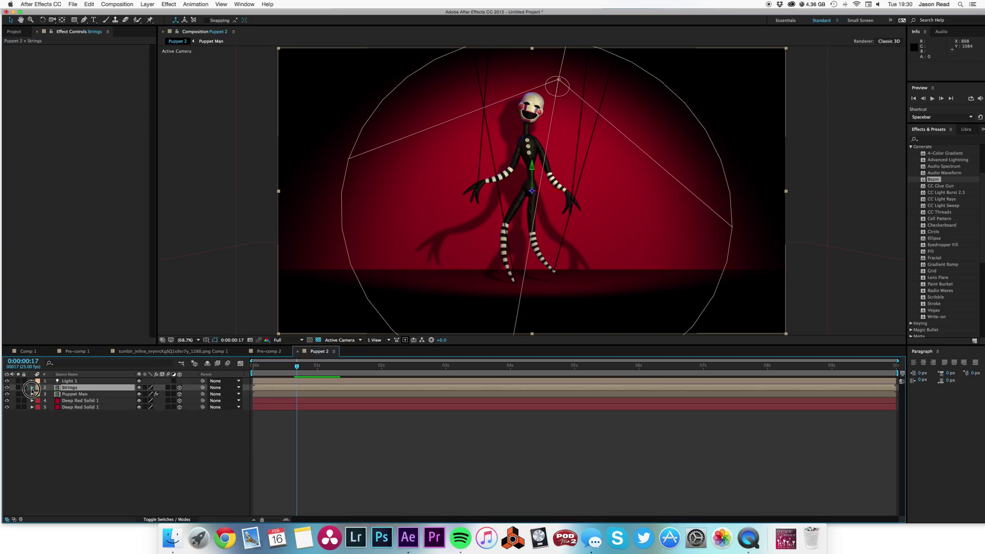
click(32, 387)
click(39, 400)
click(140, 407)
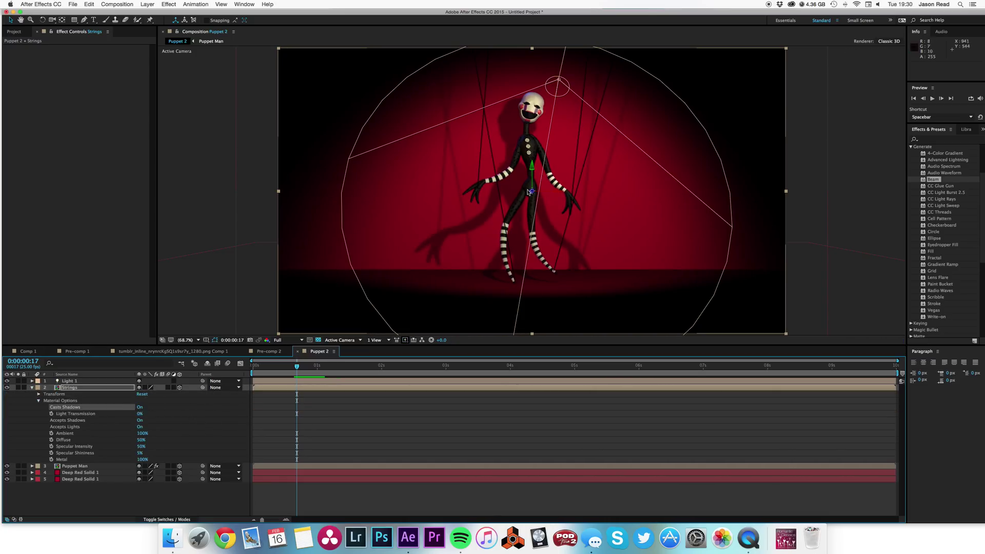
click(32, 387)
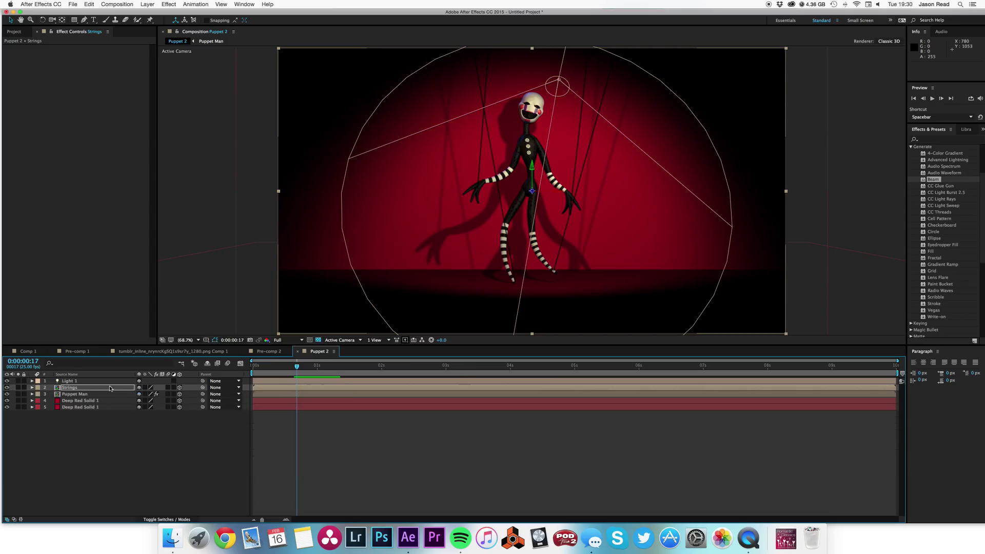
- Hide the Puppet Man layer inside the Strings composition and return to the Puppet 2 composition
double_click(348, 389)
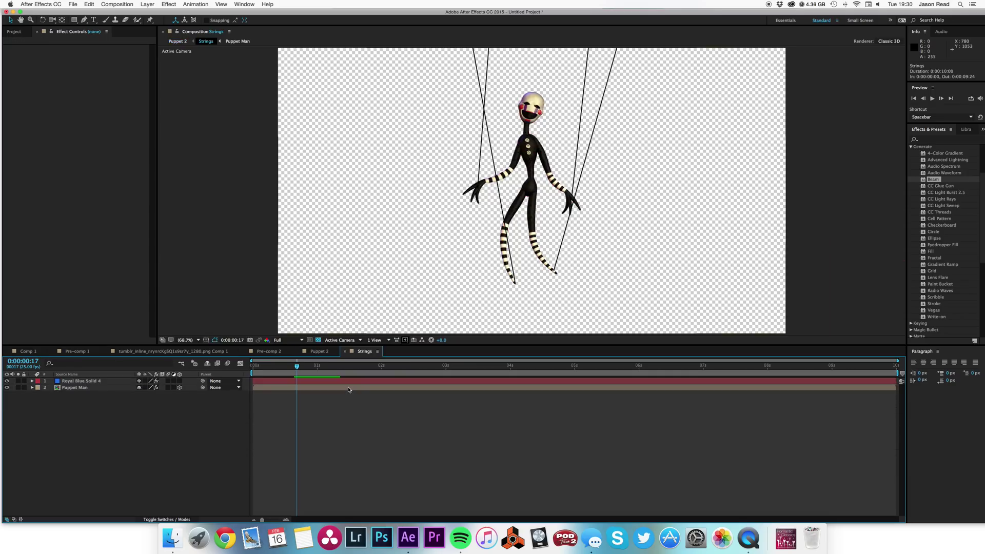
click(7, 388)
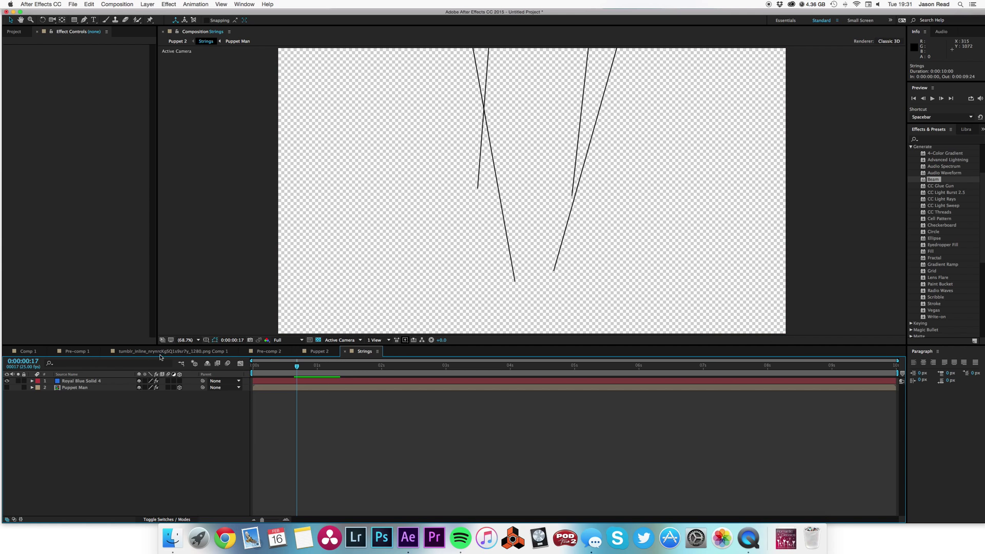
click(318, 351)
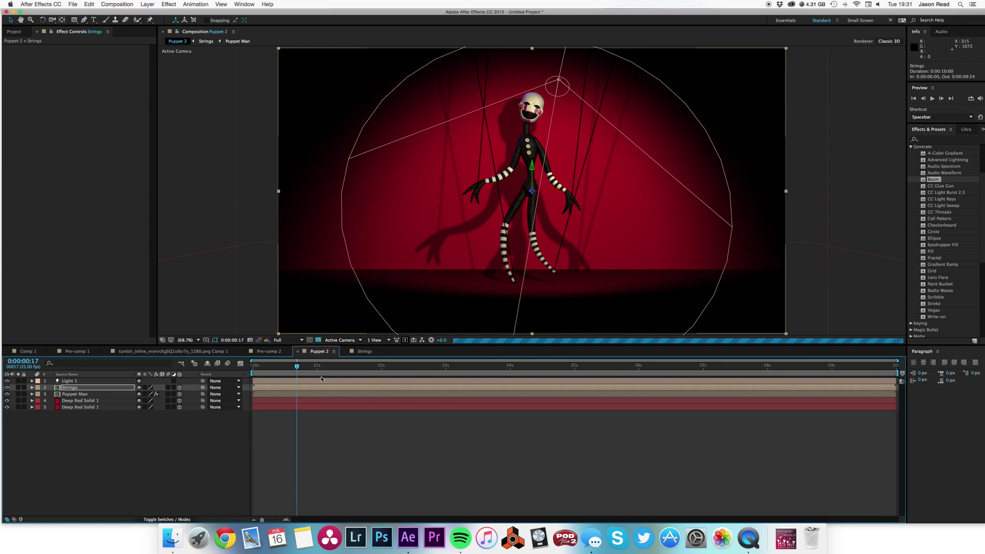
- Hide the layer controls in the Puppet 2 view and scrub from the start to 0:00:01:02 to examine the string shadows
drag(299, 374, 237, 369)
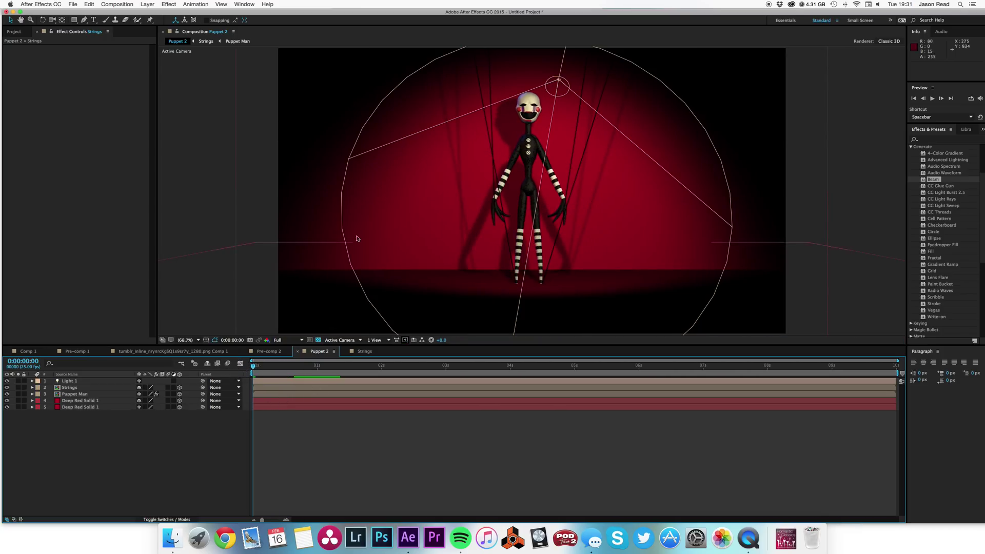
click(239, 4)
mouse_move(221, 4)
click(248, 148)
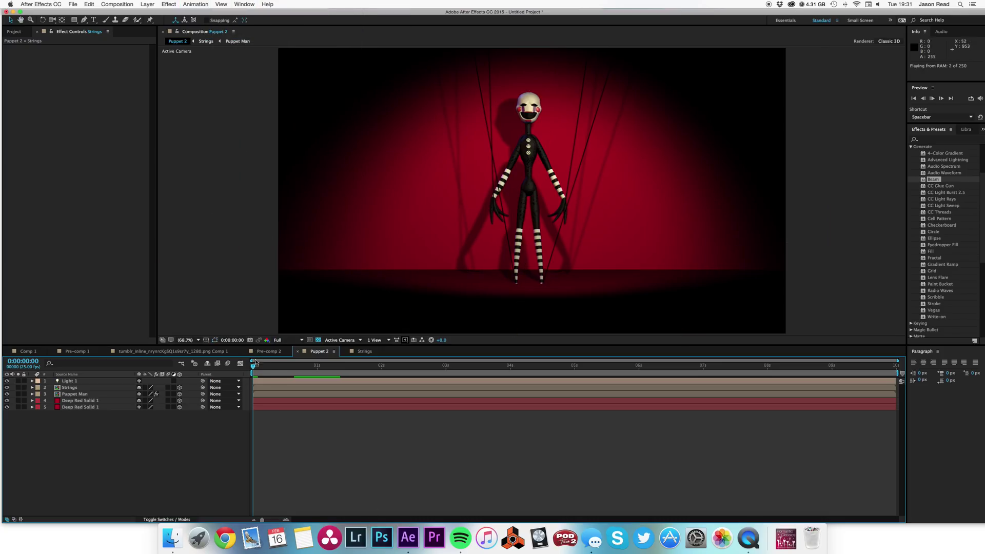
drag(253, 366, 308, 370)
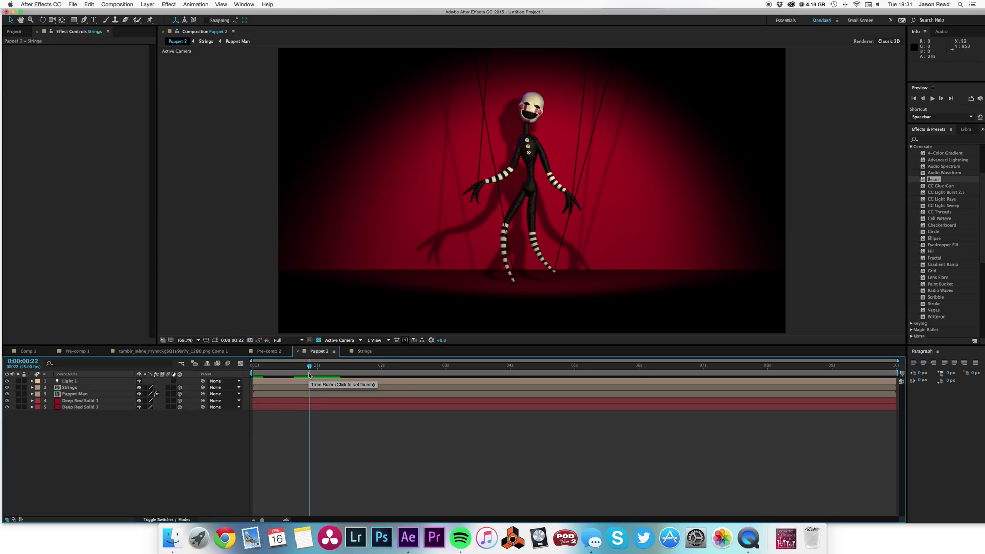
click(322, 370)
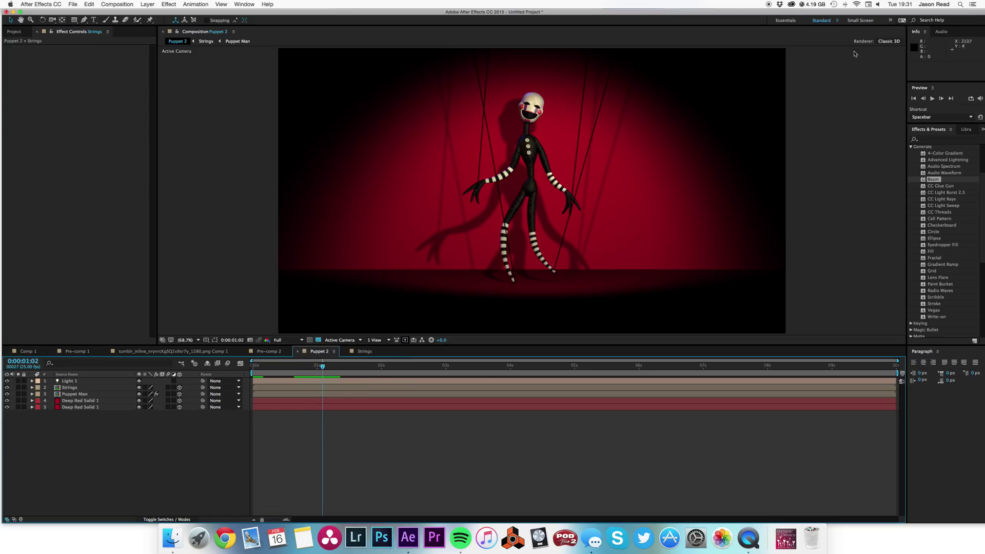